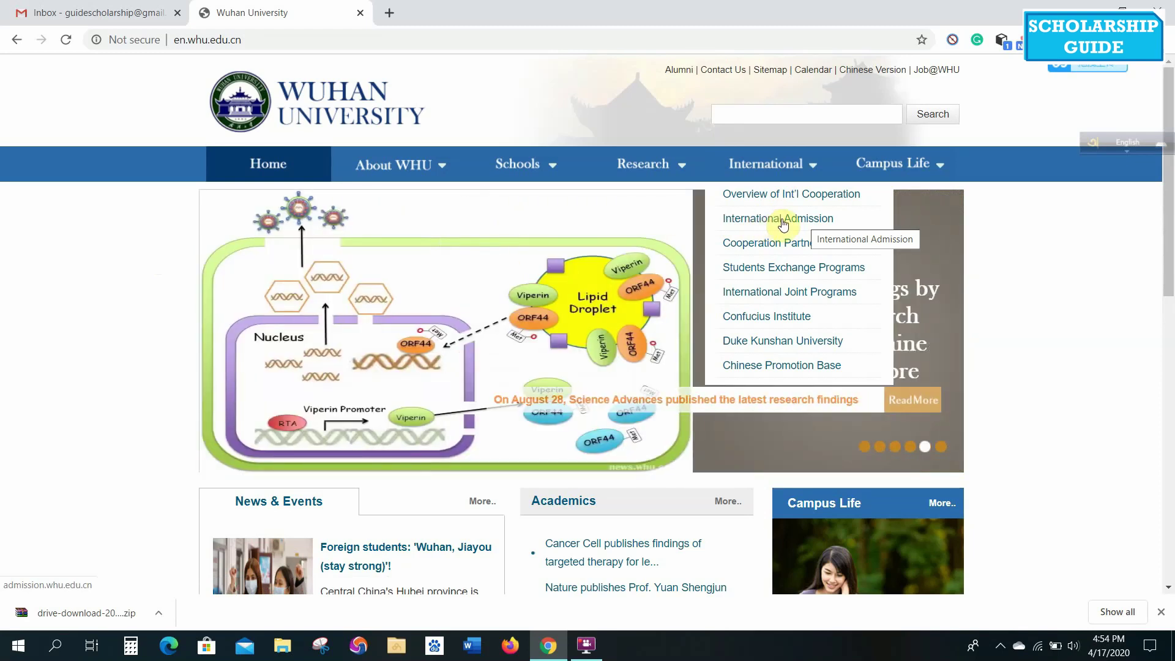
Go from the Wuhan University English homepage to the International Admission site.
{"action": "left_click", "coordinate": [783, 224]}
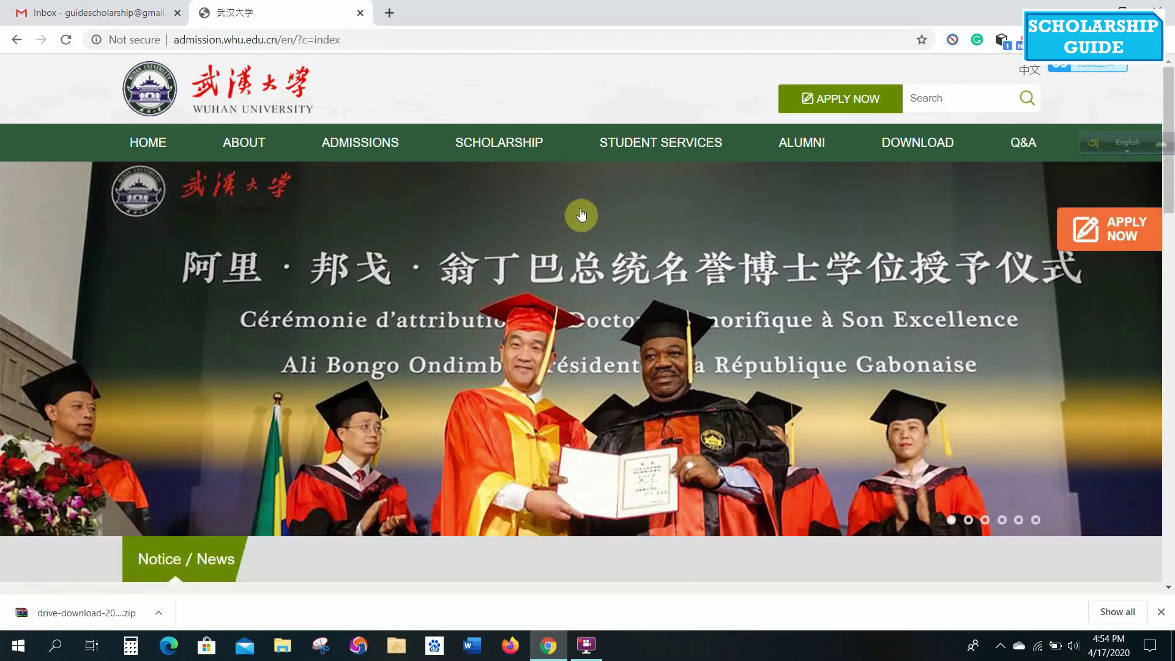
Open the Chinese Government Scholarship of Wuhan University page and read down to its application procedure.
{"action": "mouse_move", "coordinate": [523, 139]}
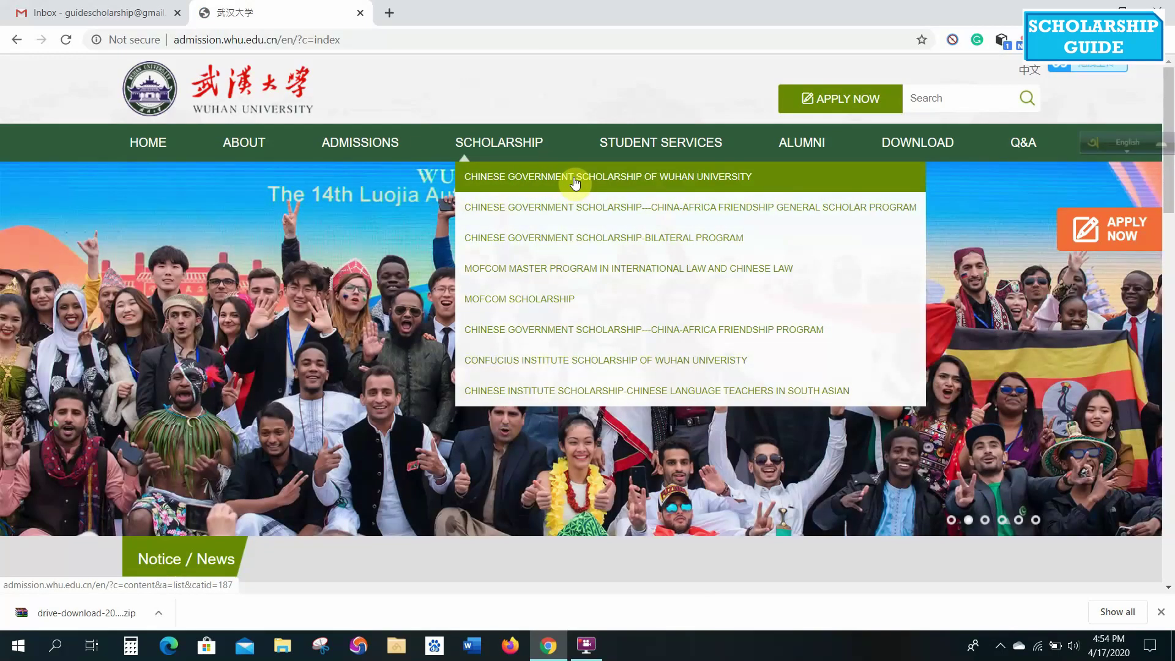
{"action": "left_click", "coordinate": [575, 182]}
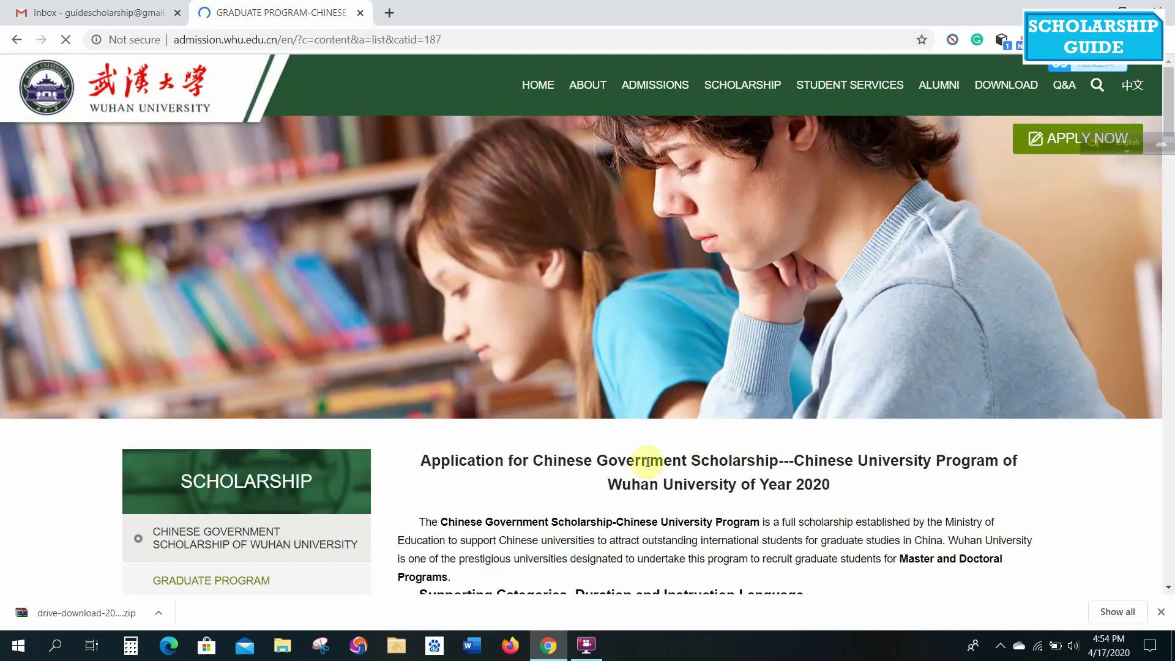
{"action": "scroll", "coordinate": [652, 476], "scroll_direction": "down", "scroll_amount": 3}
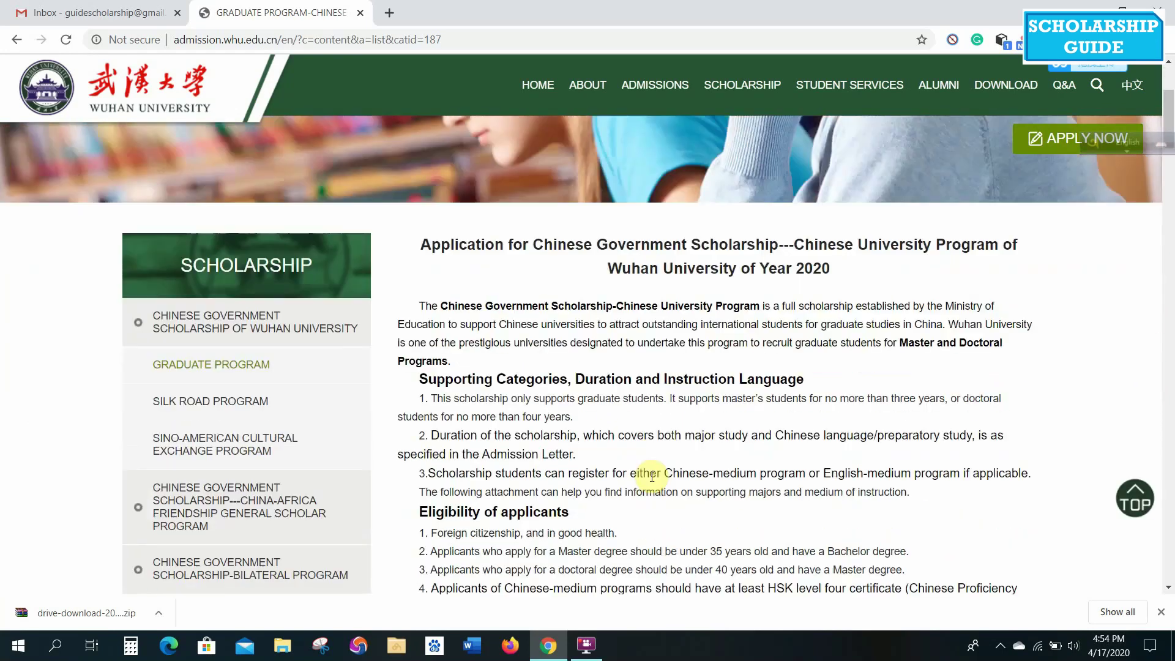
{"action": "scroll", "coordinate": [652, 479], "scroll_direction": "down", "scroll_amount": 1}
{"action": "scroll", "coordinate": [653, 479], "scroll_direction": "down", "scroll_amount": 2}
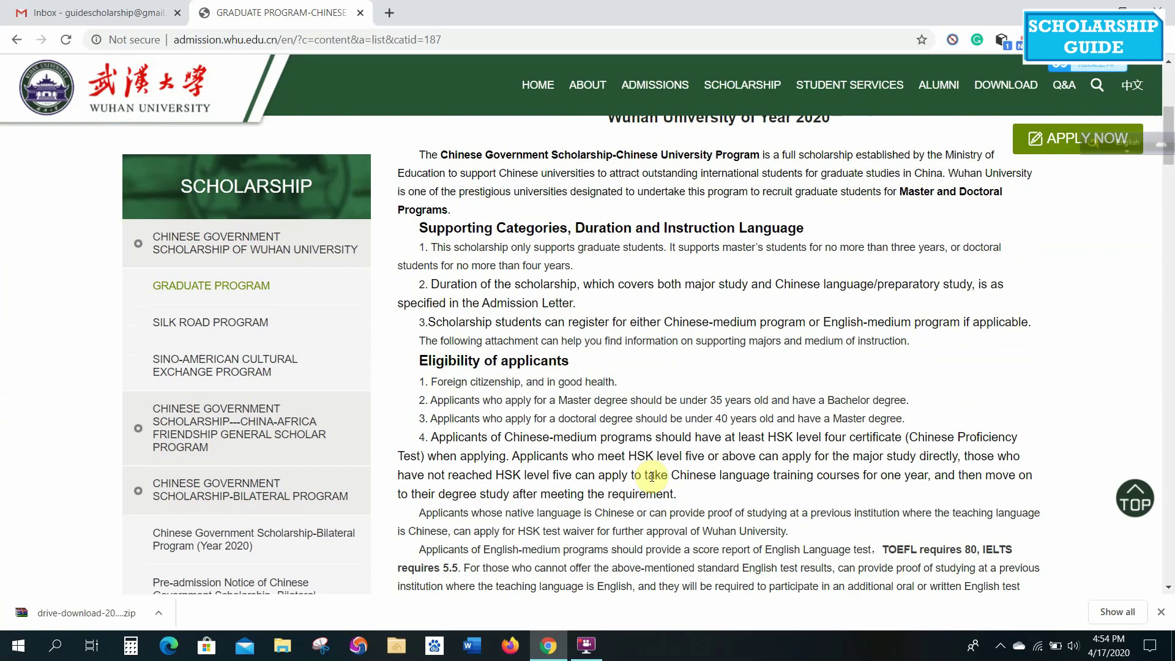
{"action": "scroll", "coordinate": [651, 476], "scroll_direction": "down", "scroll_amount": 6}
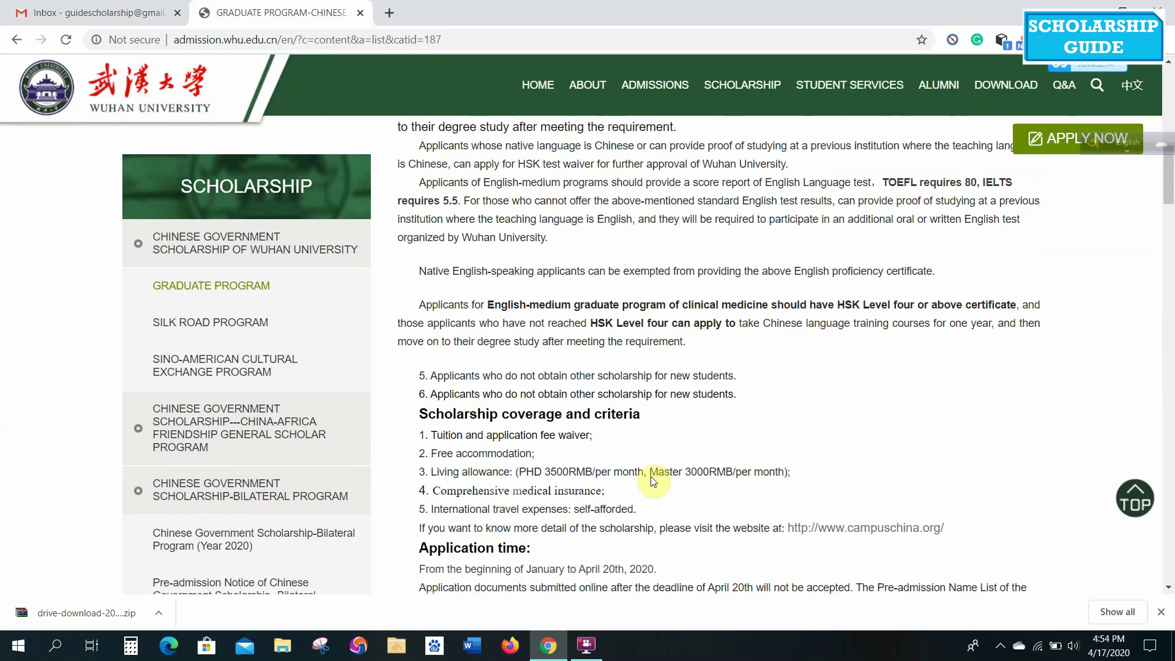
{"action": "scroll", "coordinate": [653, 482], "scroll_direction": "down", "scroll_amount": 1}
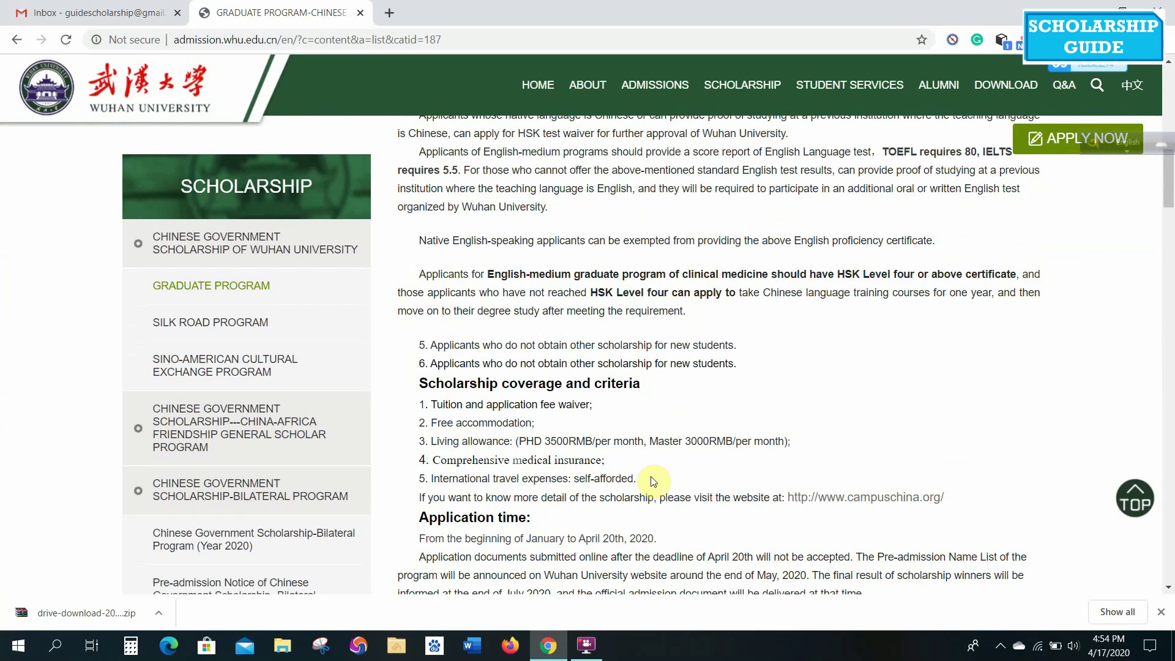
{"action": "scroll", "coordinate": [652, 481], "scroll_direction": "down", "scroll_amount": 3}
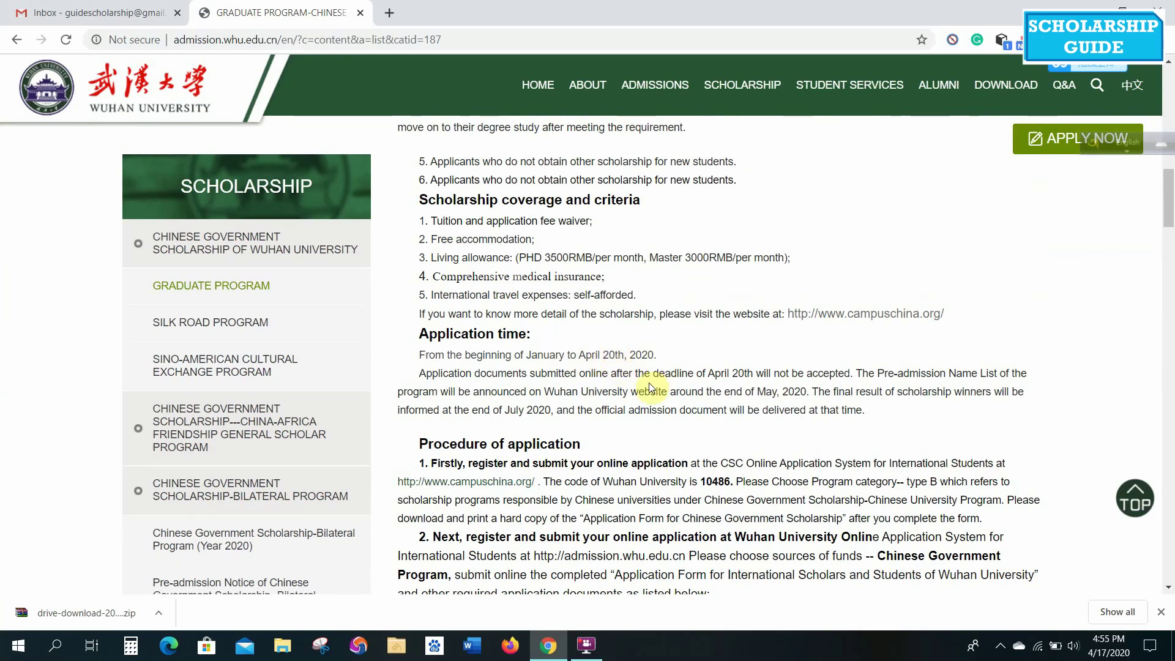
{"action": "scroll", "coordinate": [650, 389], "scroll_direction": "down", "scroll_amount": 3}
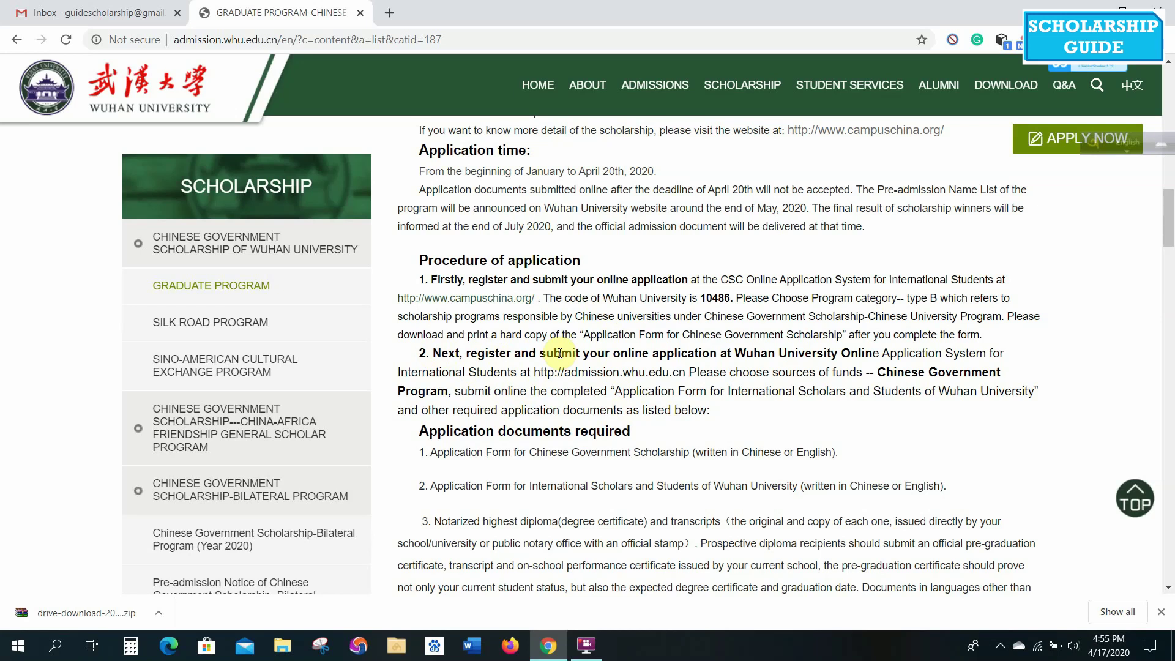
Open the Wuhan University documents folder full-screen, then return to the scholarship page in Chrome.
{"action": "key", "text": "super+d"}
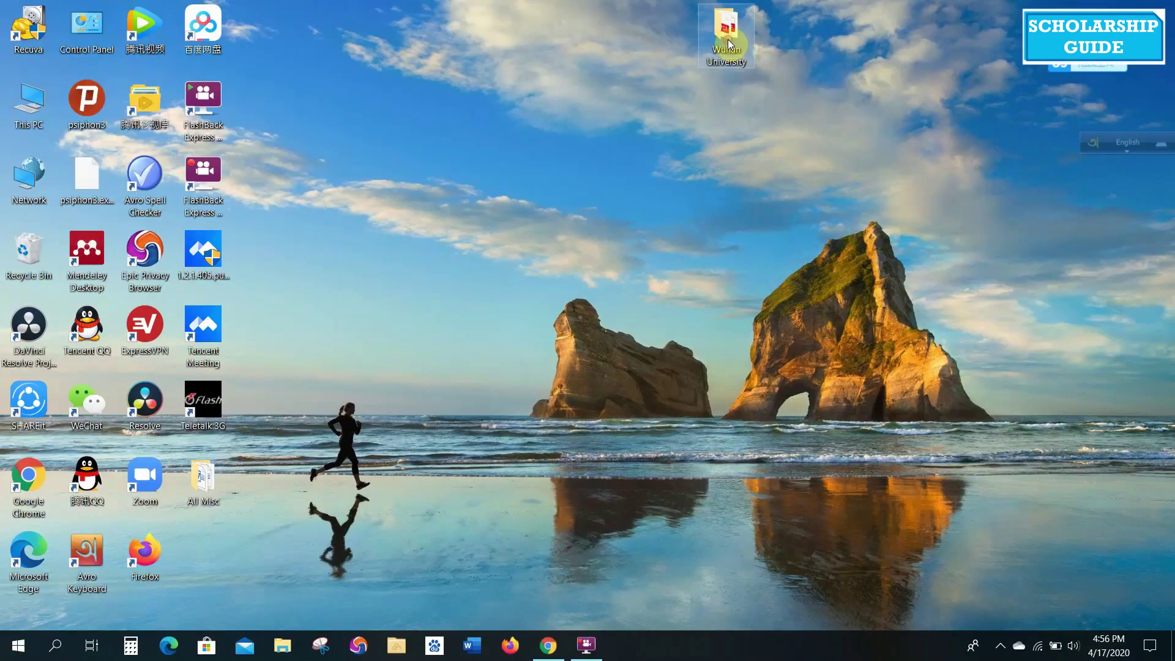
{"action": "double_click", "coordinate": [729, 36]}
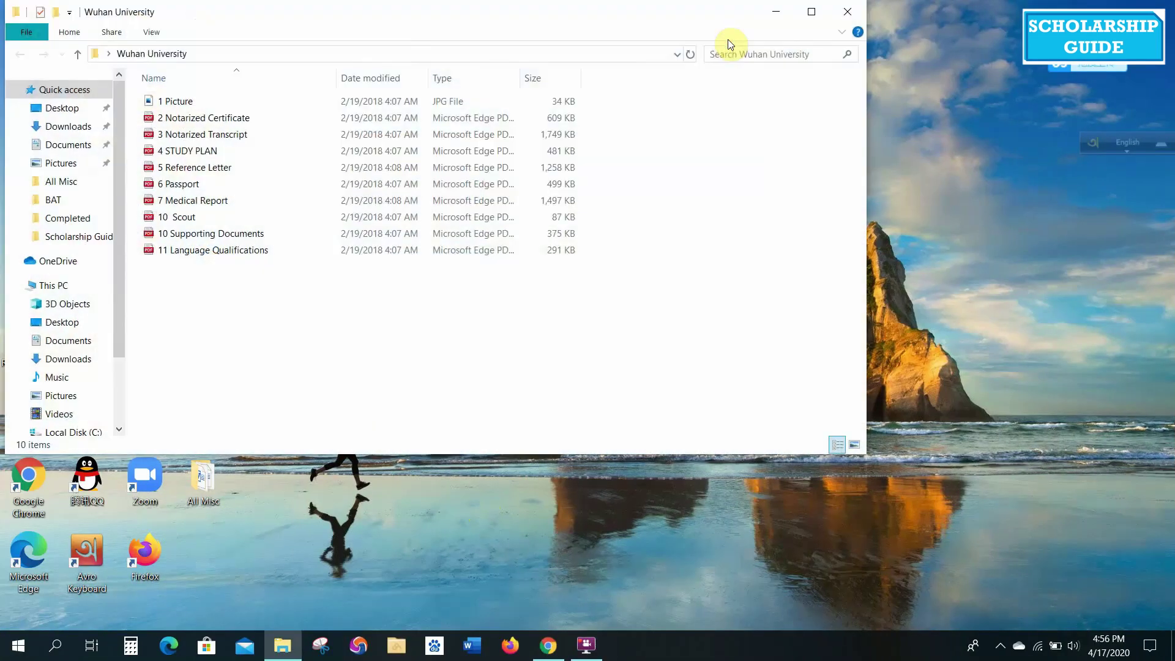
{"action": "left_click", "coordinate": [812, 11]}
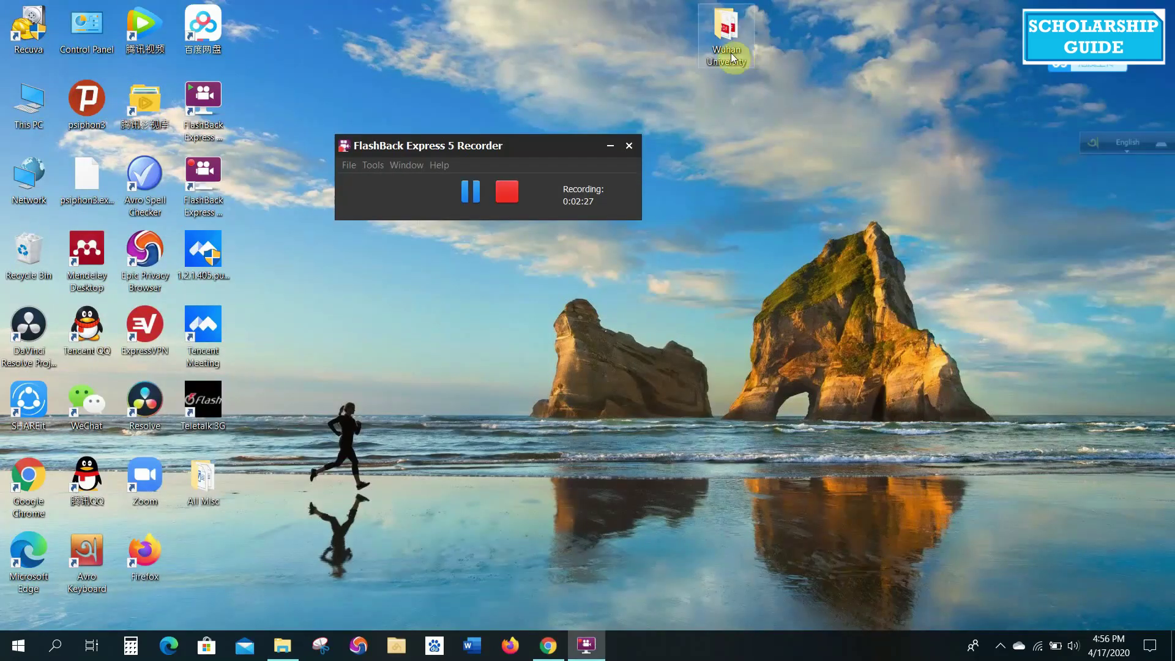
{"action": "left_click", "coordinate": [294, 650]}
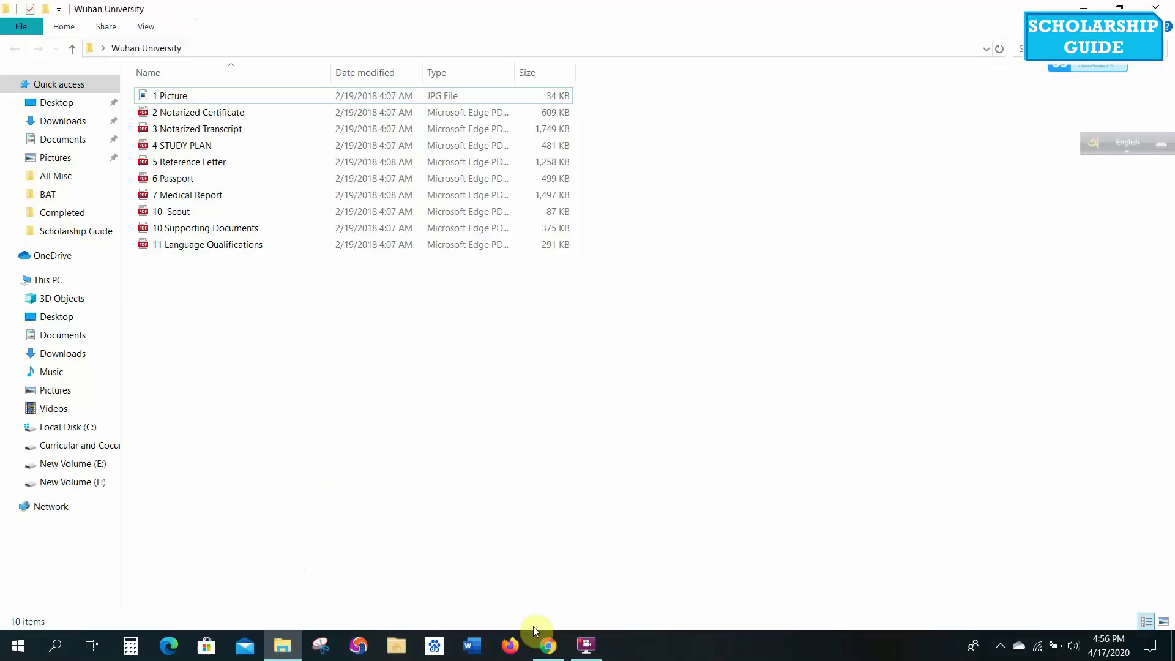
{"action": "left_click", "coordinate": [547, 645]}
{"action": "scroll", "coordinate": [728, 245], "scroll_direction": "up", "scroll_amount": 7}
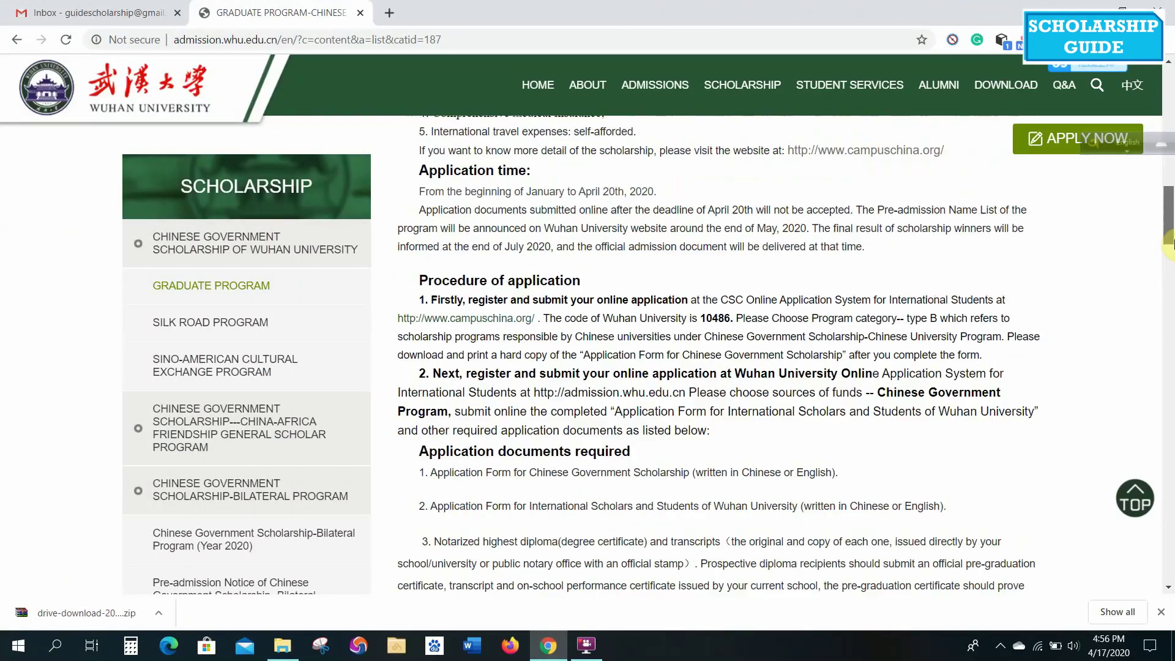
{"action": "scroll", "coordinate": [1173, 211], "scroll_direction": "down", "scroll_amount": 2}
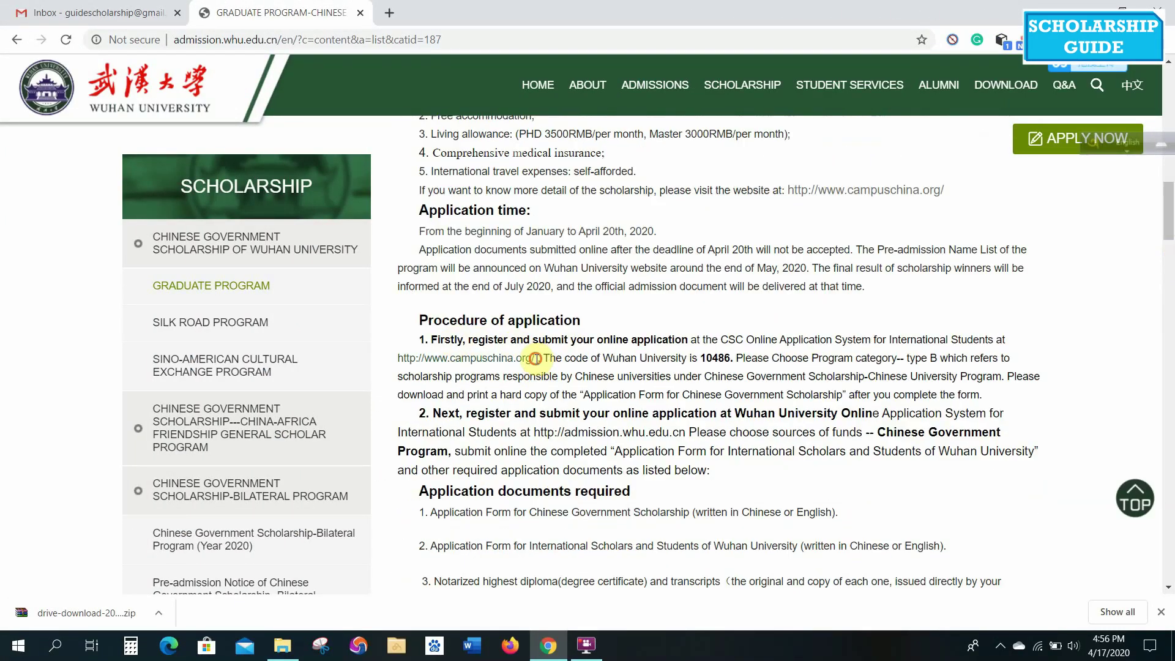
{"action": "left_click_drag", "start_coordinate": [538, 360], "coordinate": [392, 358]}
{"action": "key", "text": "ctrl+c"}
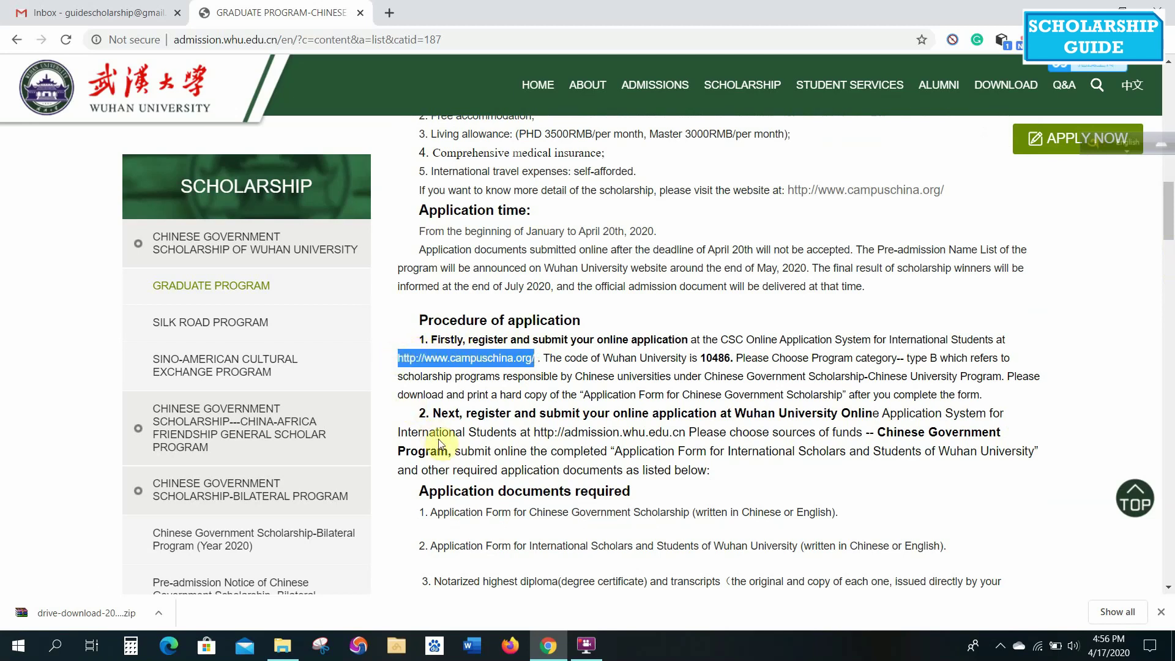
{"action": "left_click", "coordinate": [388, 15]}
{"action": "key", "text": "ctrl+v"}
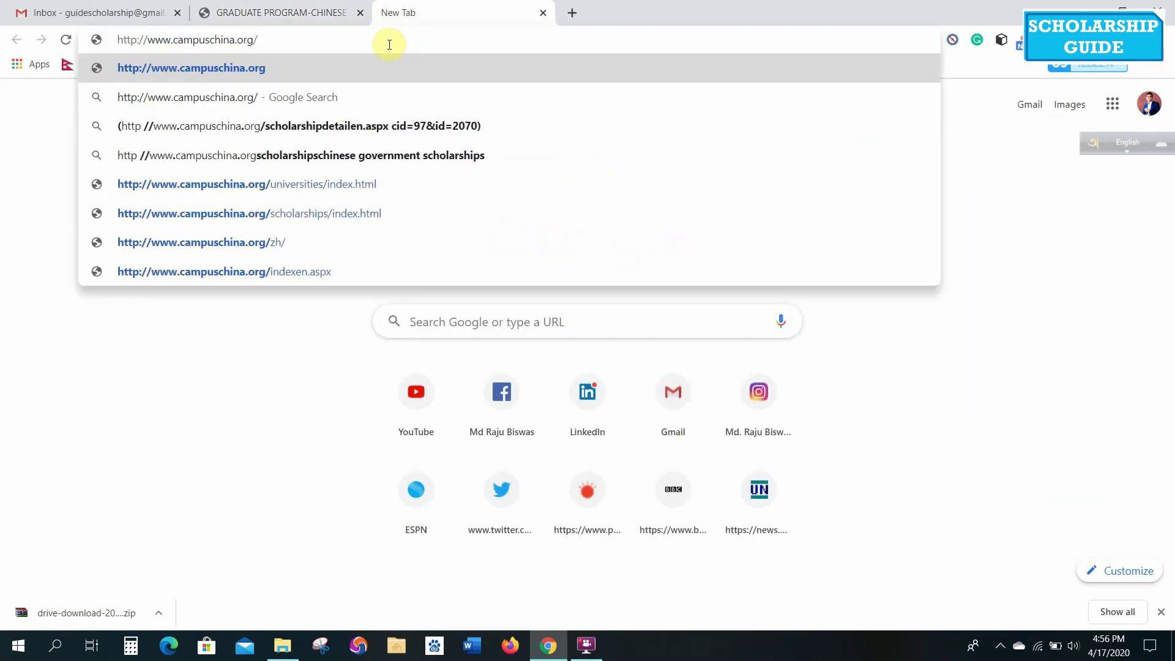
{"action": "key", "text": "Return"}
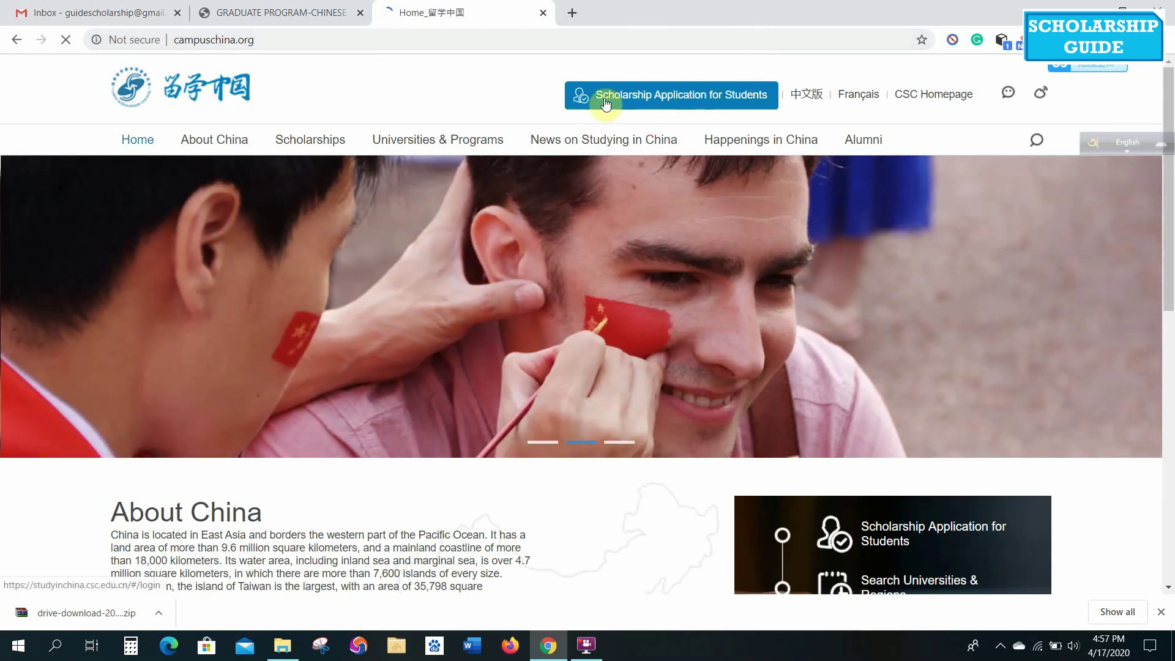
Enter the student scholarship application system, switch the login page to English, and reach account registration.
{"action": "left_click", "coordinate": [677, 98]}
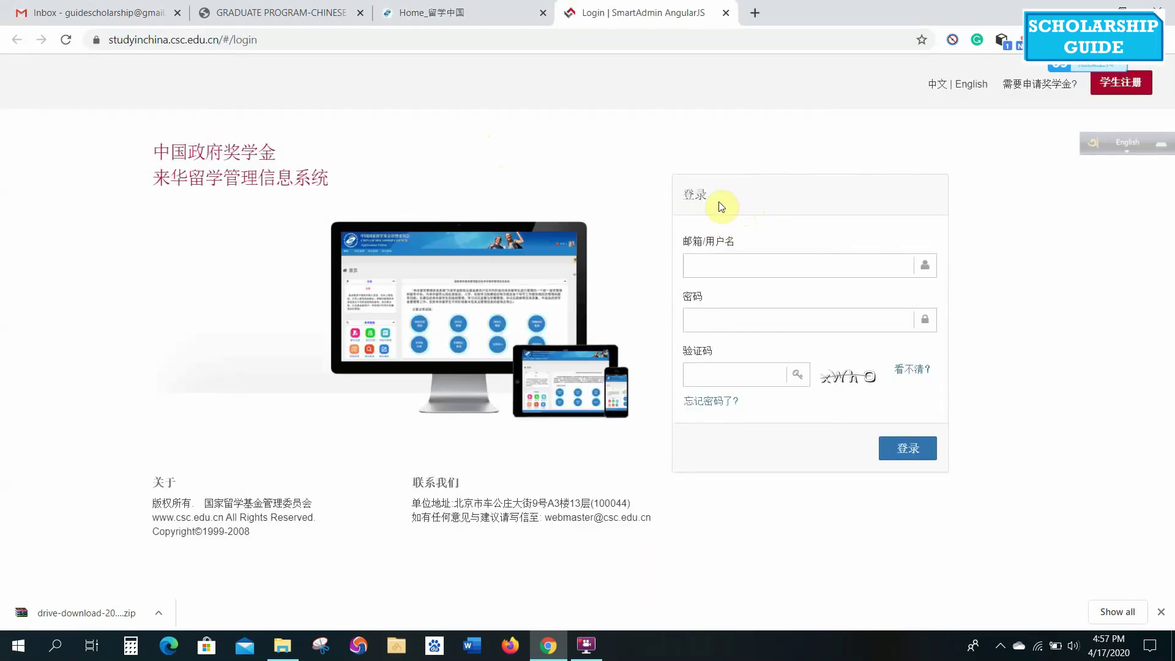
{"action": "left_click", "coordinate": [703, 376]}
{"action": "left_click", "coordinate": [976, 90]}
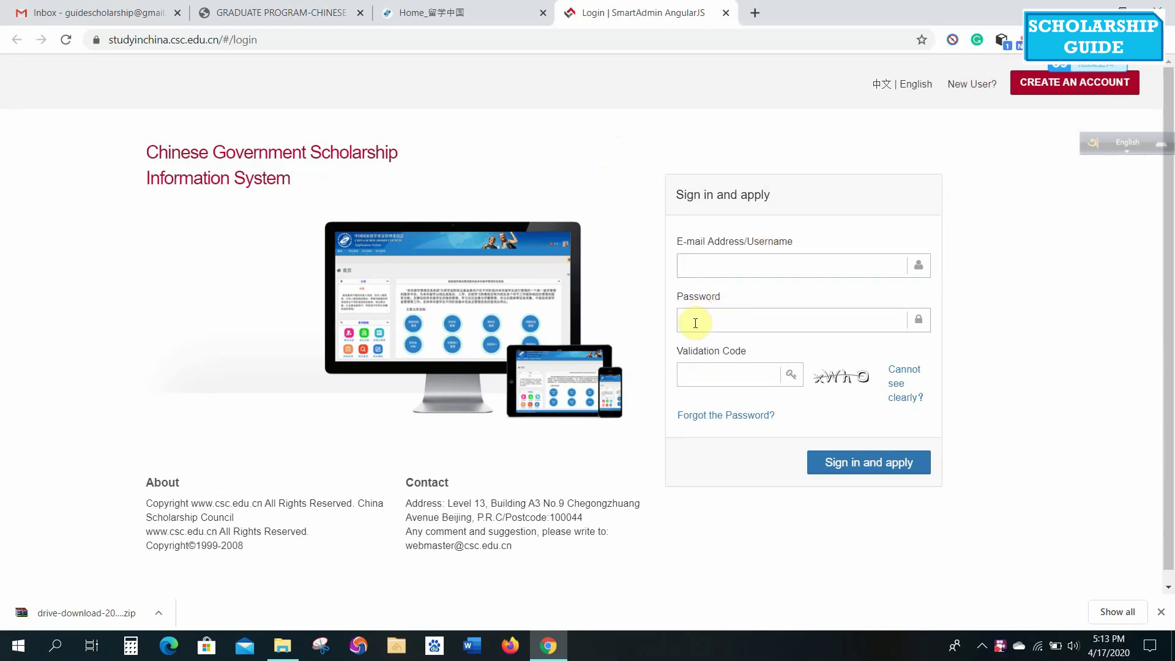
{"action": "left_click", "coordinate": [673, 260]}
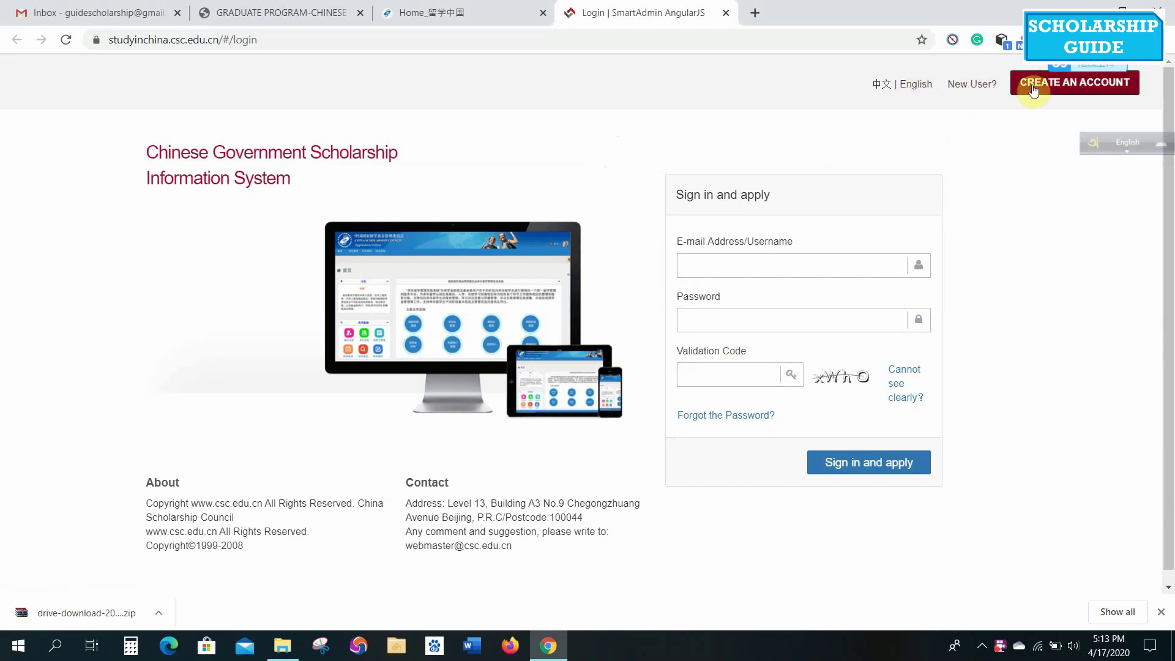
{"action": "left_click", "coordinate": [1080, 90]}
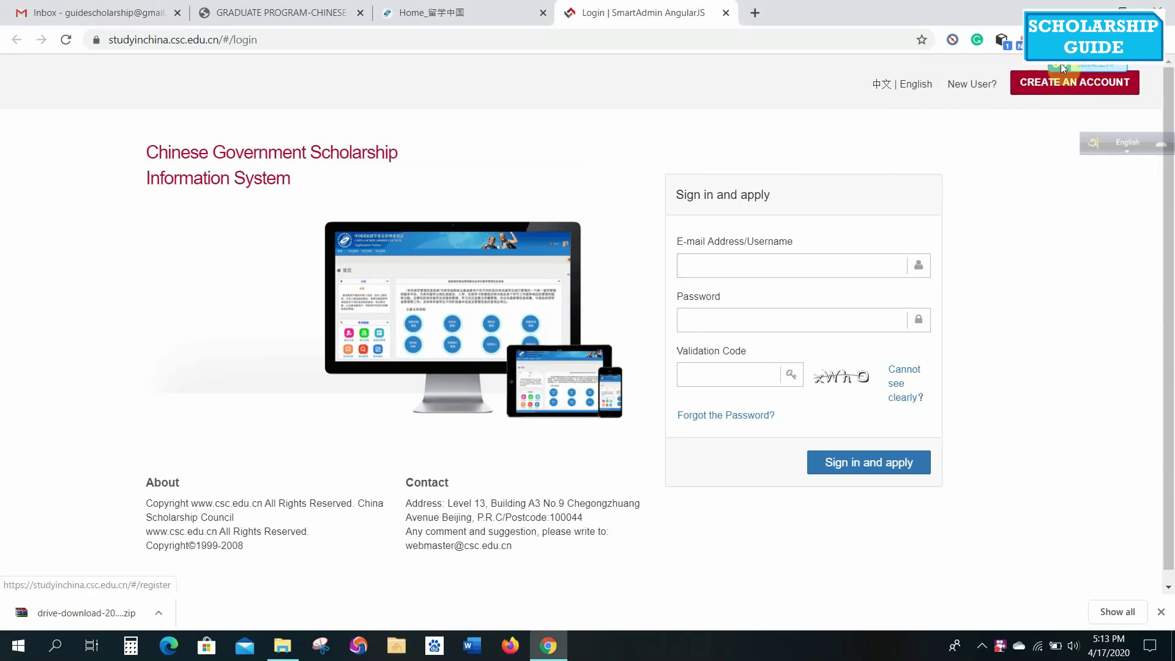
{"action": "left_click", "coordinate": [1065, 90]}
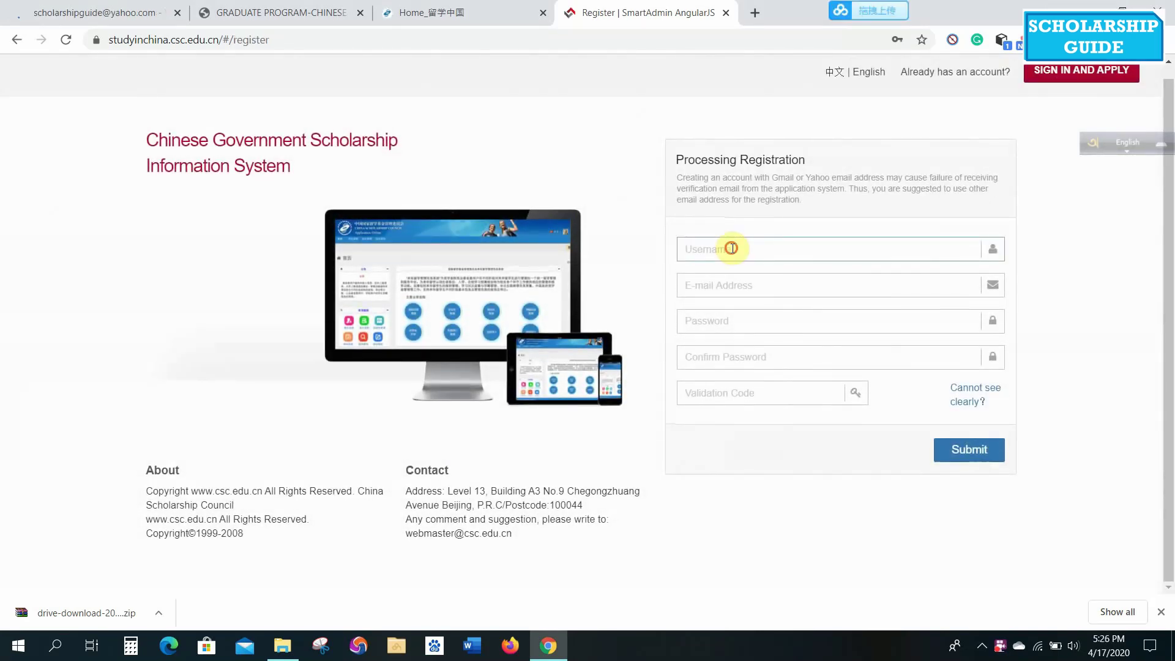
Enter the new account's username, e-mail address and password.
{"action": "left_click", "coordinate": [733, 249]}
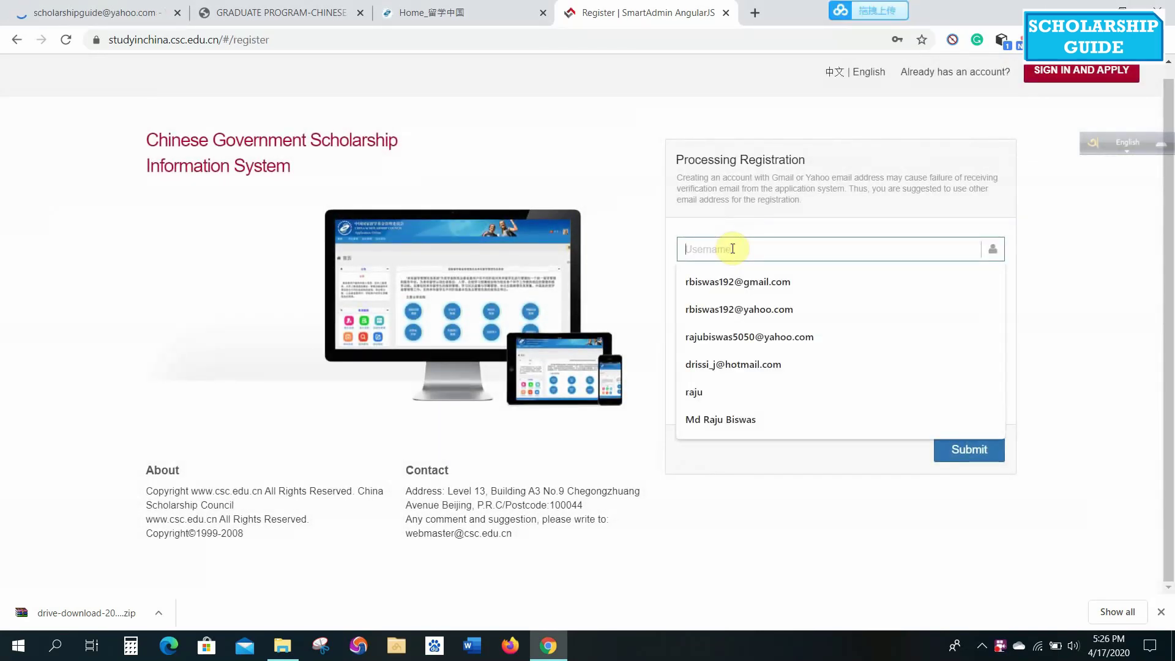
{"action": "type", "text": "BRahim"}
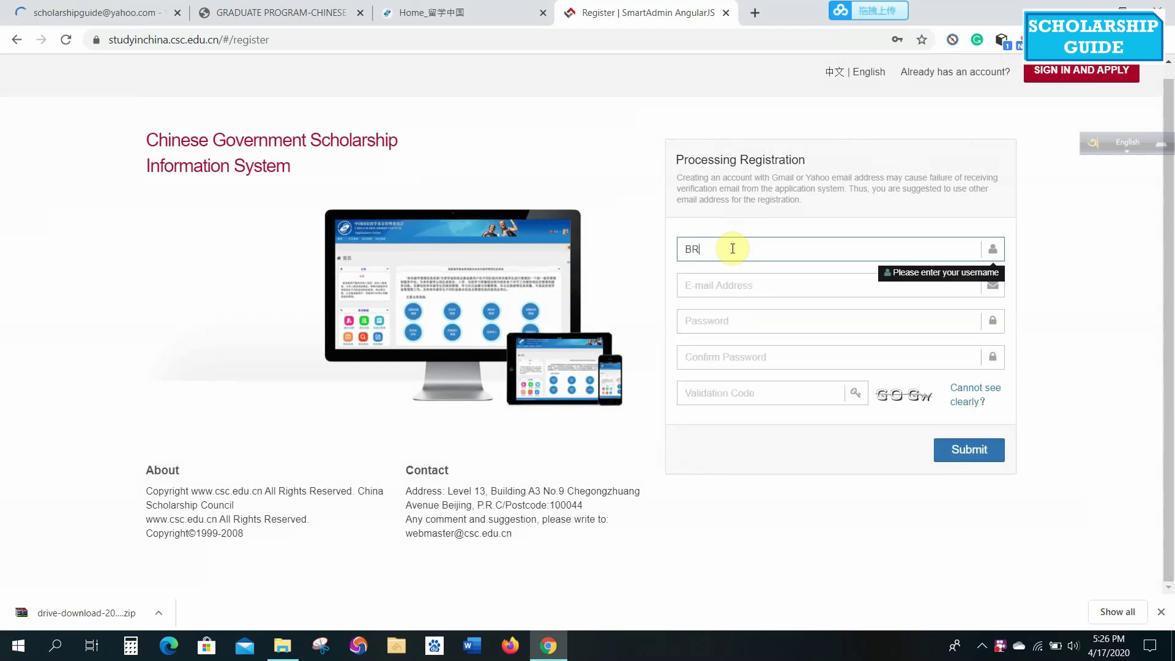
{"action": "left_click", "coordinate": [704, 290]}
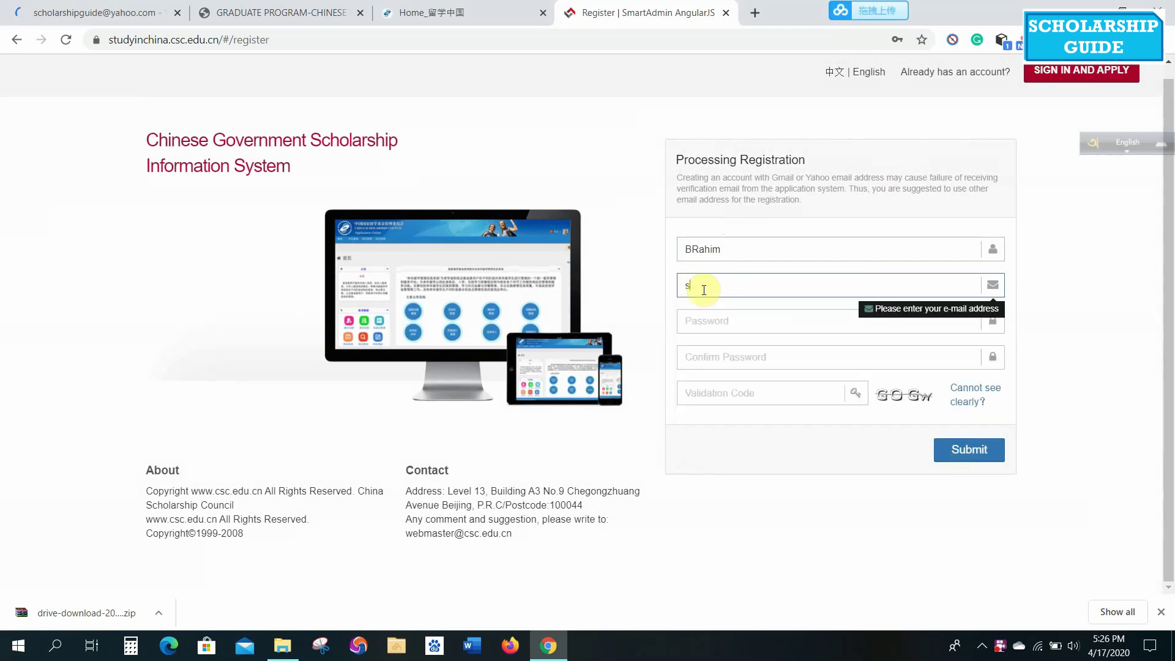
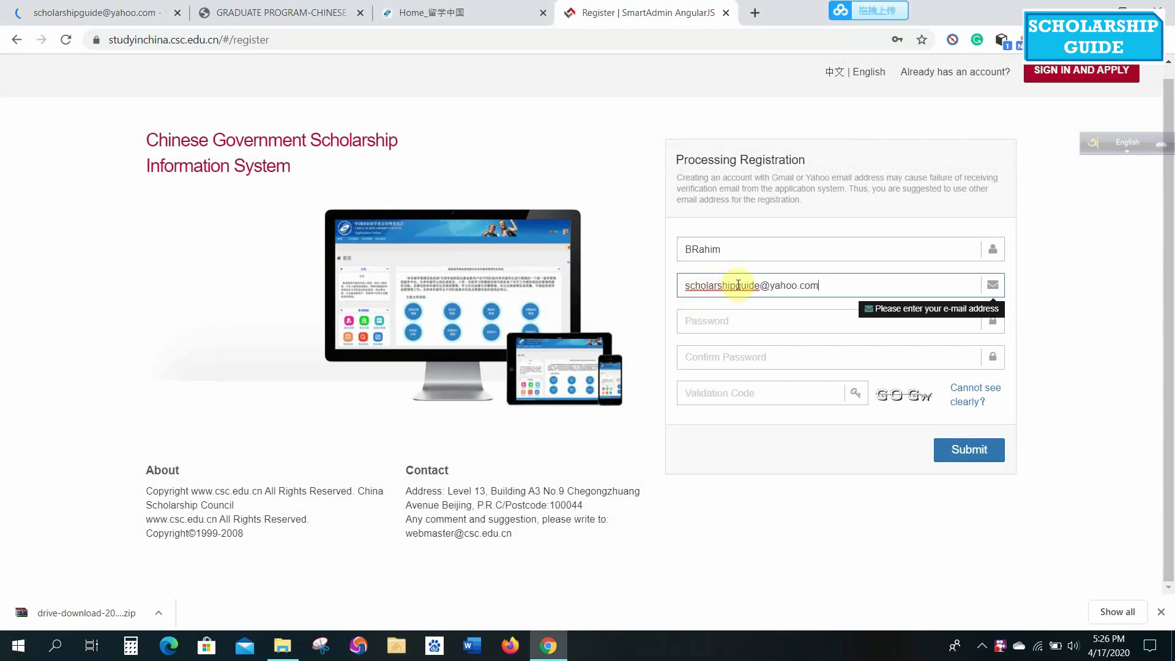
{"action": "left_click", "coordinate": [757, 323]}
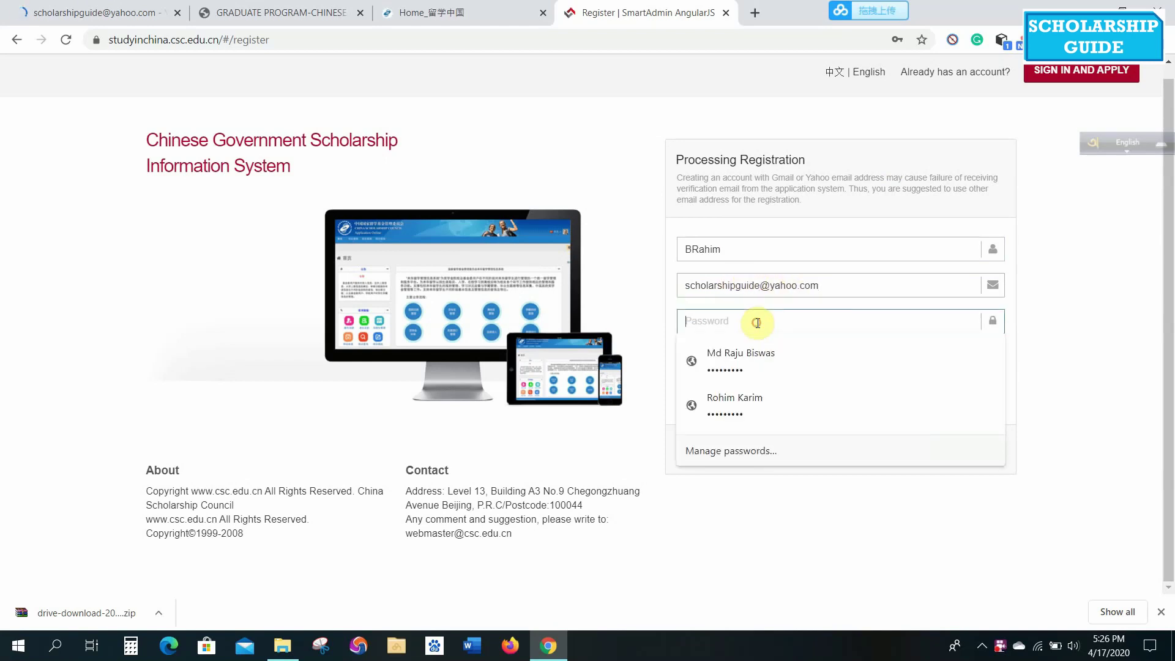
{"action": "type", "text": "*****"}
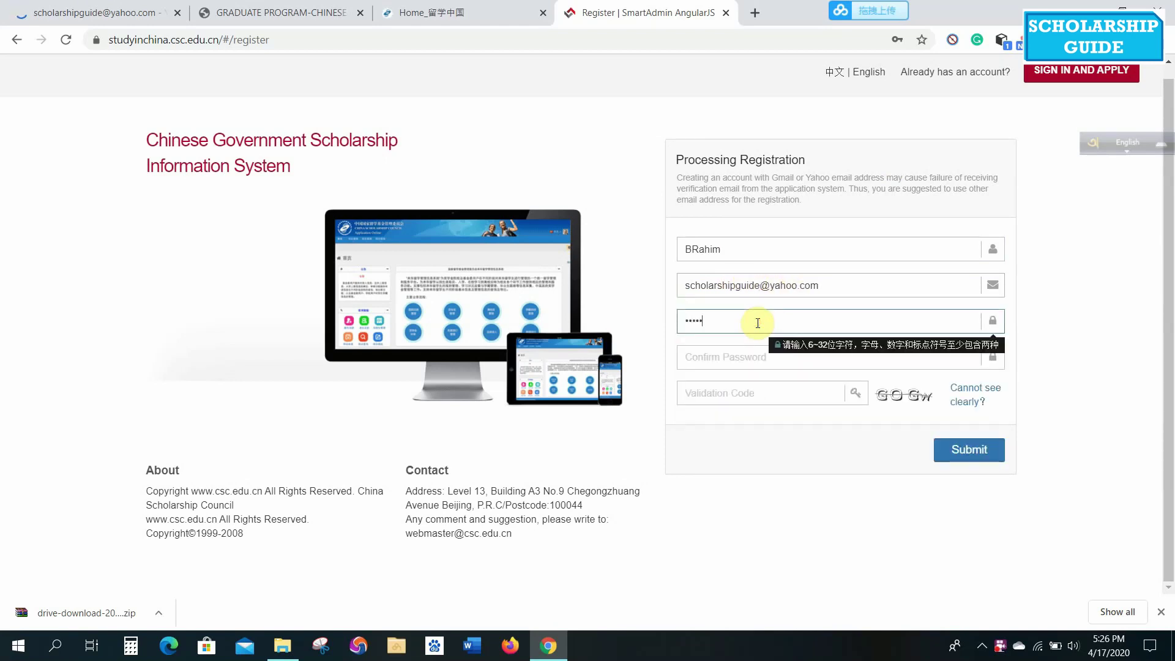
{"action": "type", "text": "****"}
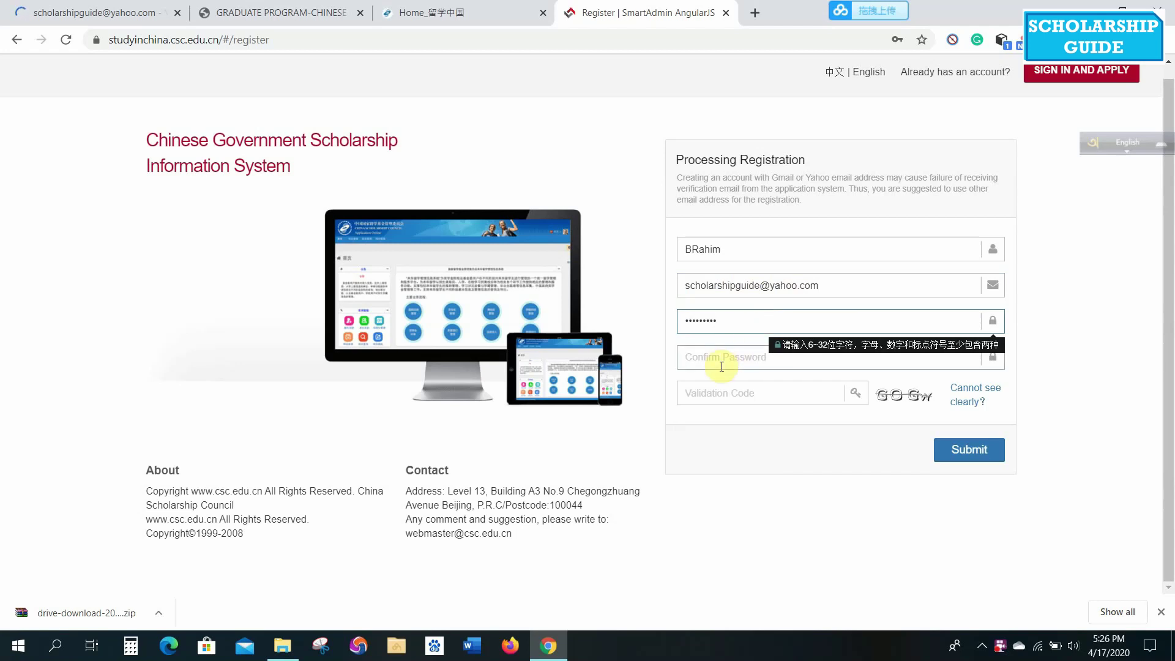
Confirm the password, enter the image validation code, and submit the registration.
{"action": "left_click", "coordinate": [722, 366]}
{"action": "type", "text": "*********"}
{"action": "key", "text": "Tab"}
{"action": "type", "text": "GOGw"}
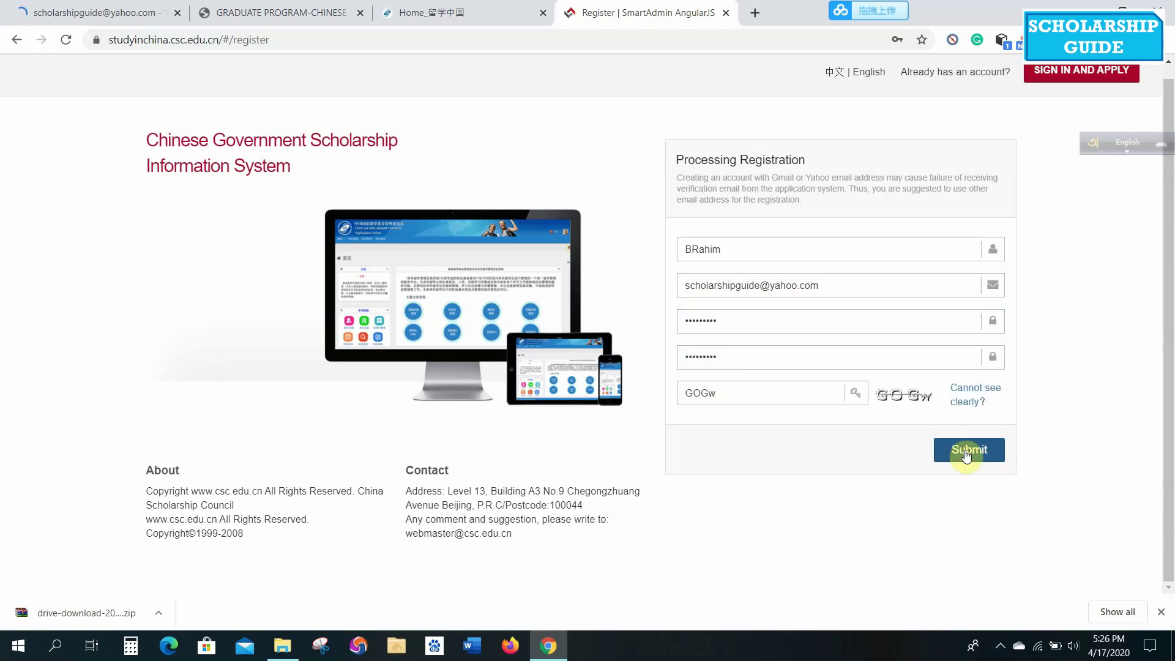
{"action": "left_click", "coordinate": [966, 455]}
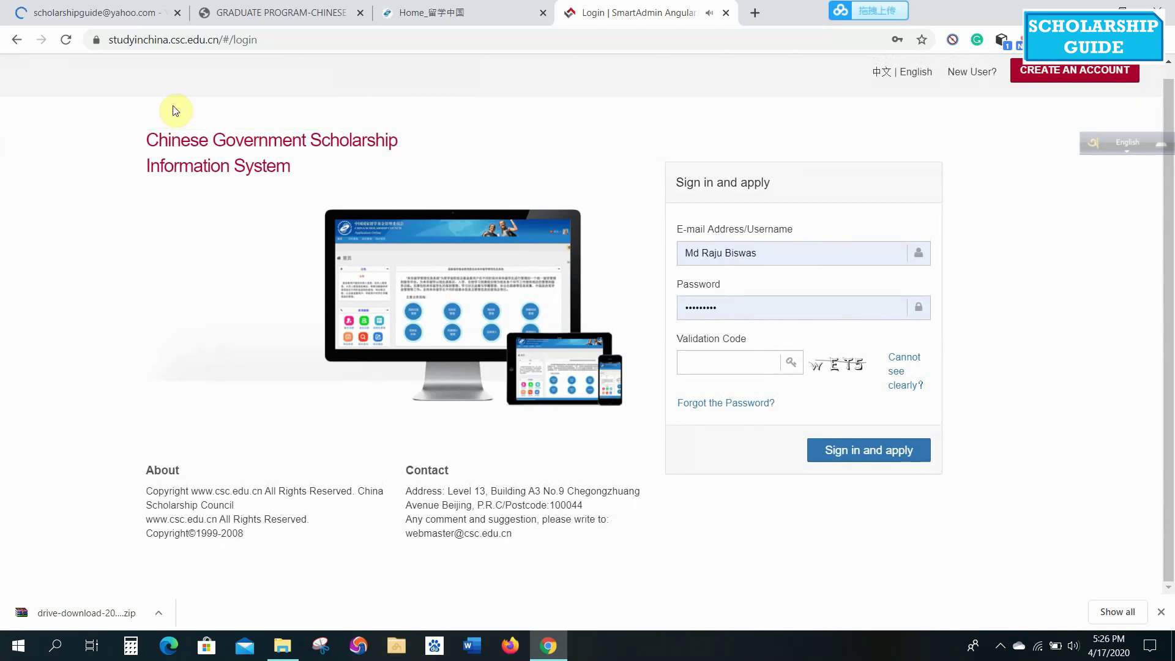
In Yahoo Mail, search the folders and find the CSC registration email in Spam.
{"action": "left_click", "coordinate": [121, 12]}
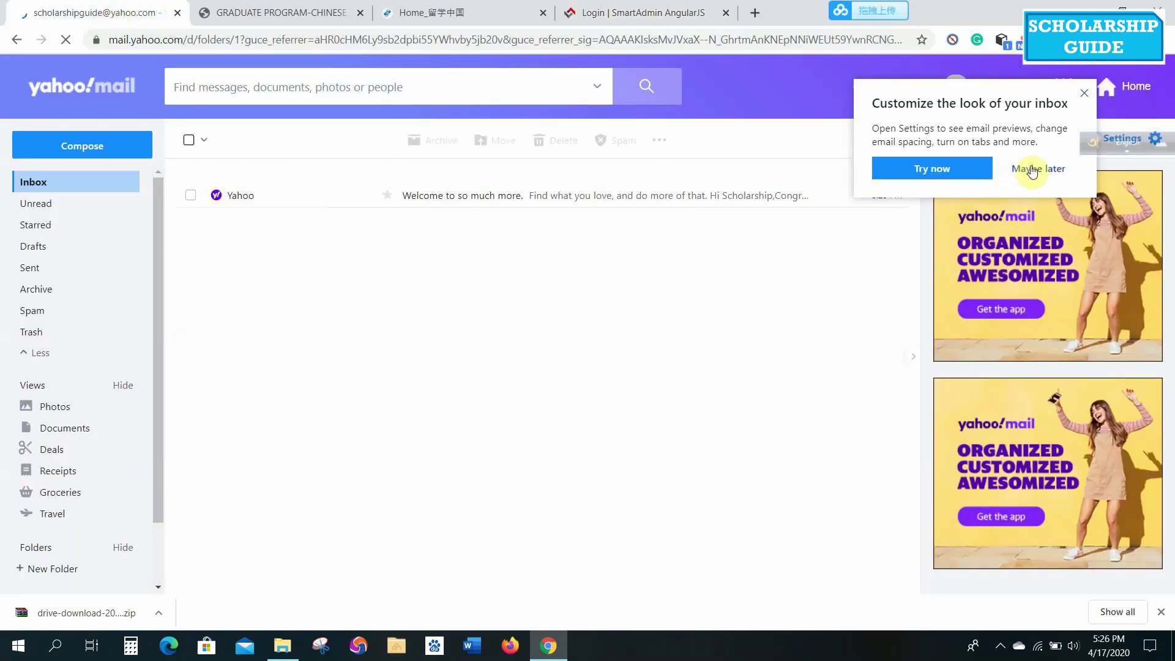
{"action": "left_click", "coordinate": [1039, 169]}
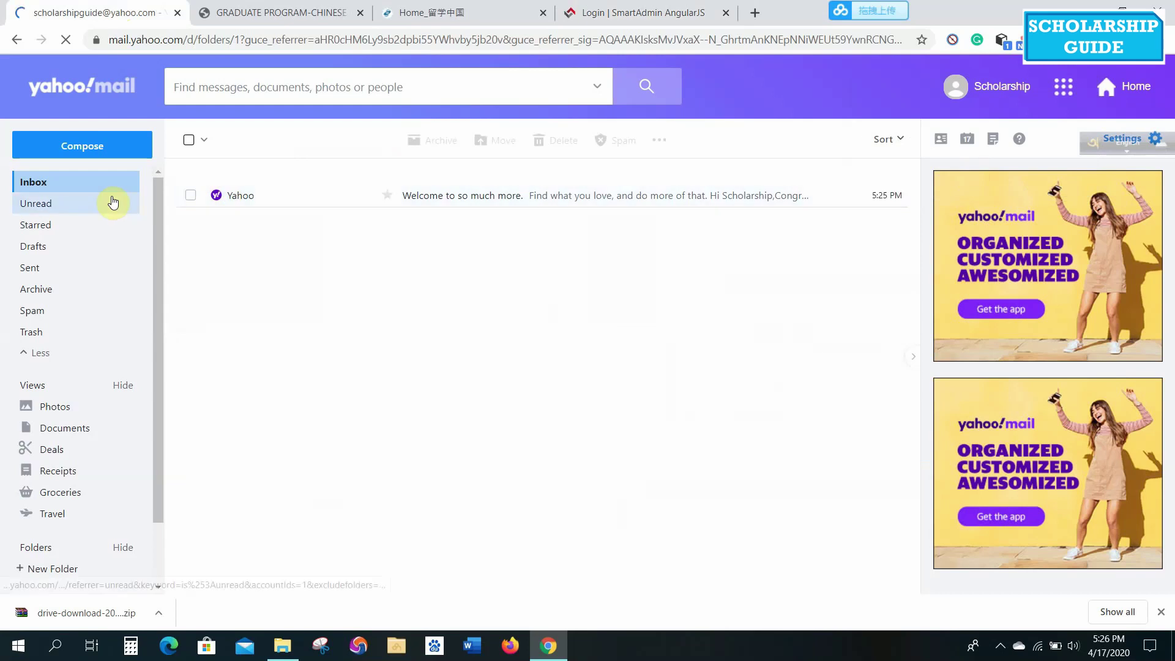
{"action": "left_click", "coordinate": [52, 181]}
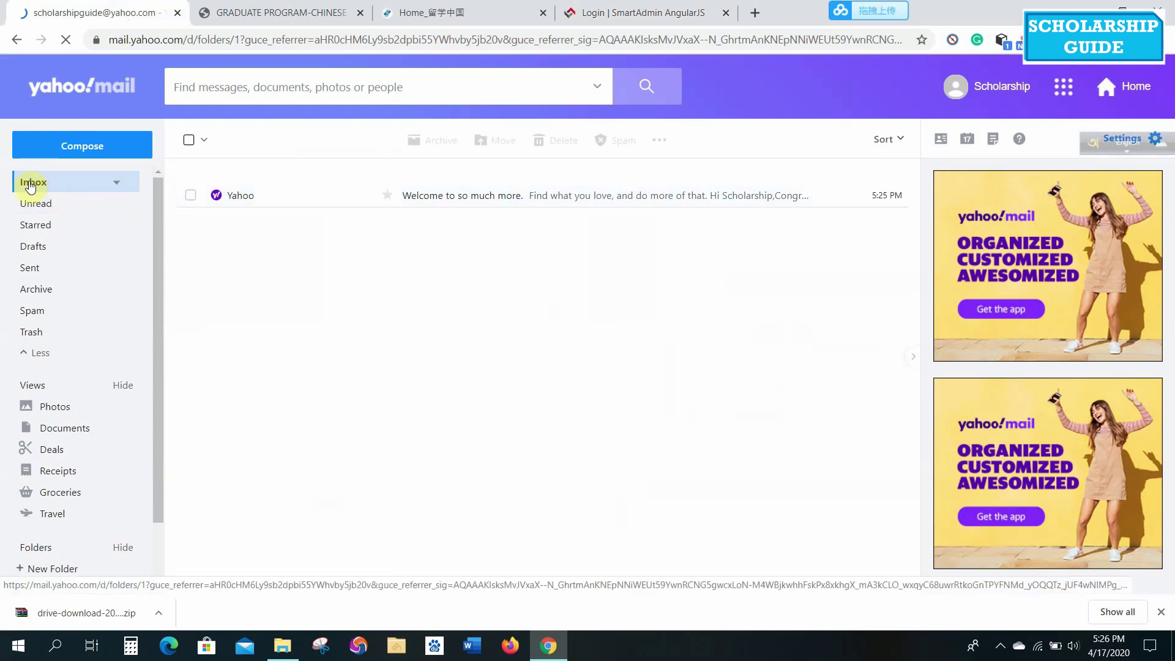
{"action": "left_click", "coordinate": [45, 357]}
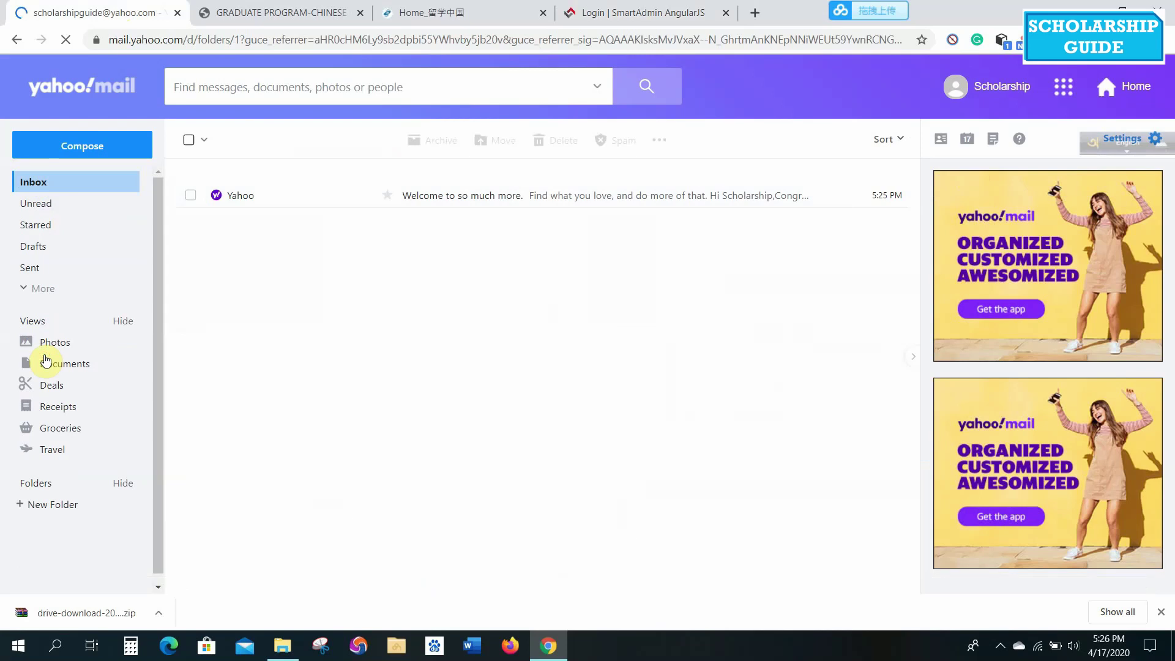
{"action": "left_click", "coordinate": [39, 290]}
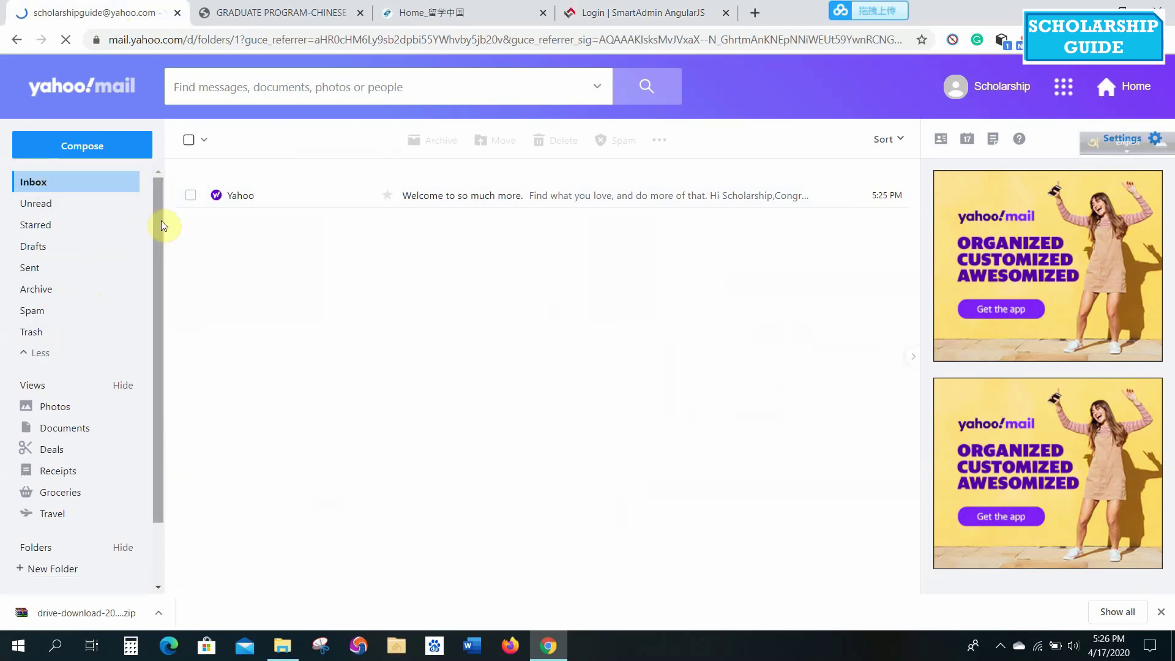
{"action": "left_click_drag", "start_coordinate": [160, 226], "coordinate": [157, 178]}
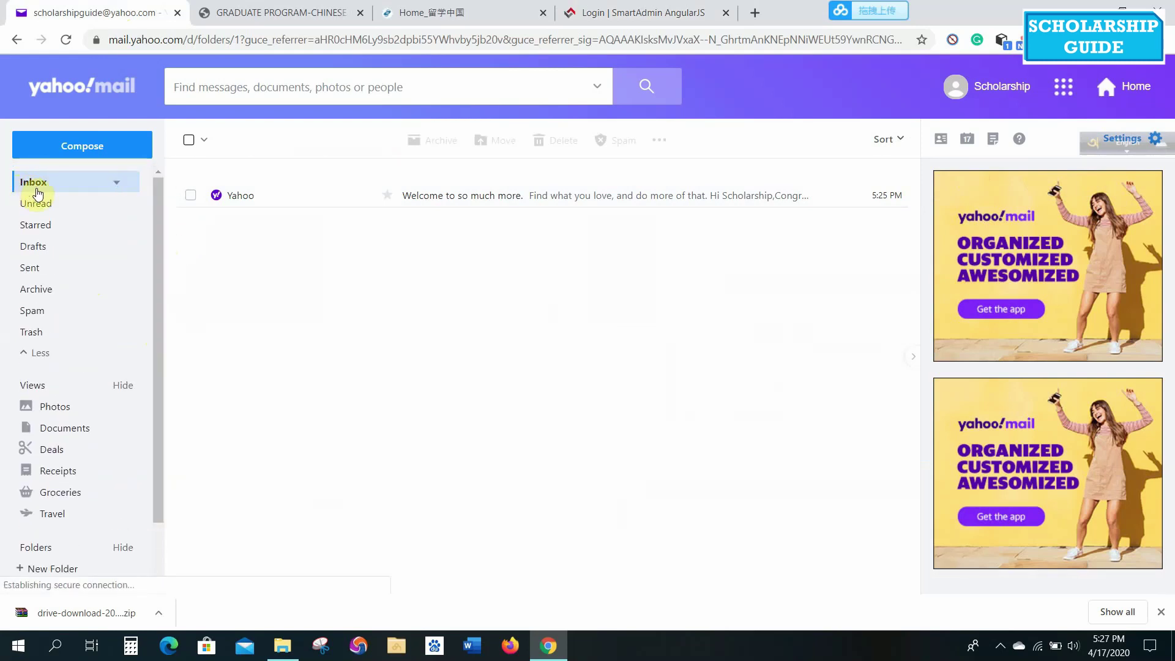
{"action": "left_click", "coordinate": [30, 272]}
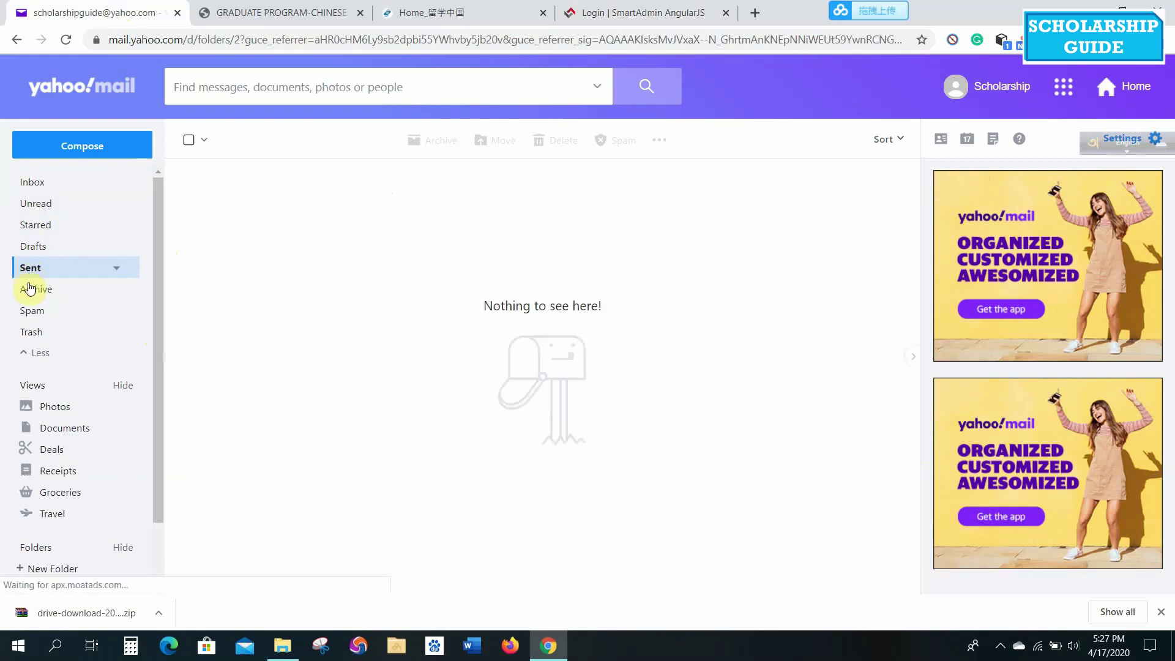
{"action": "left_click", "coordinate": [32, 313]}
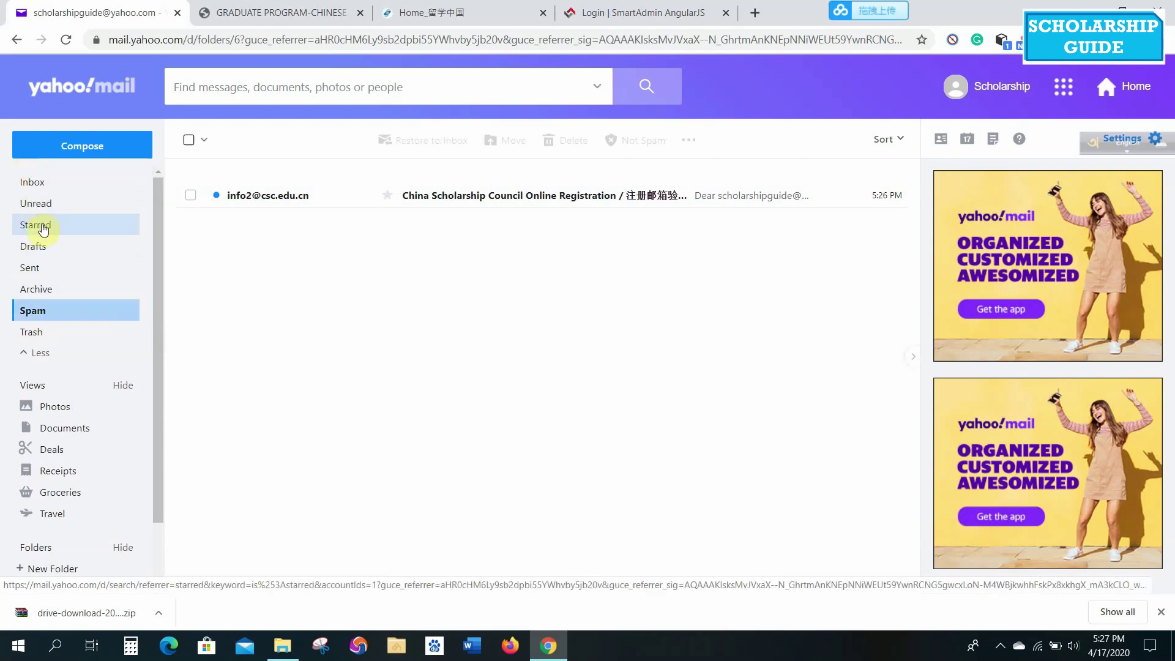
Open the CSC email and load its account activation link in a new tab.
{"action": "left_click", "coordinate": [493, 202]}
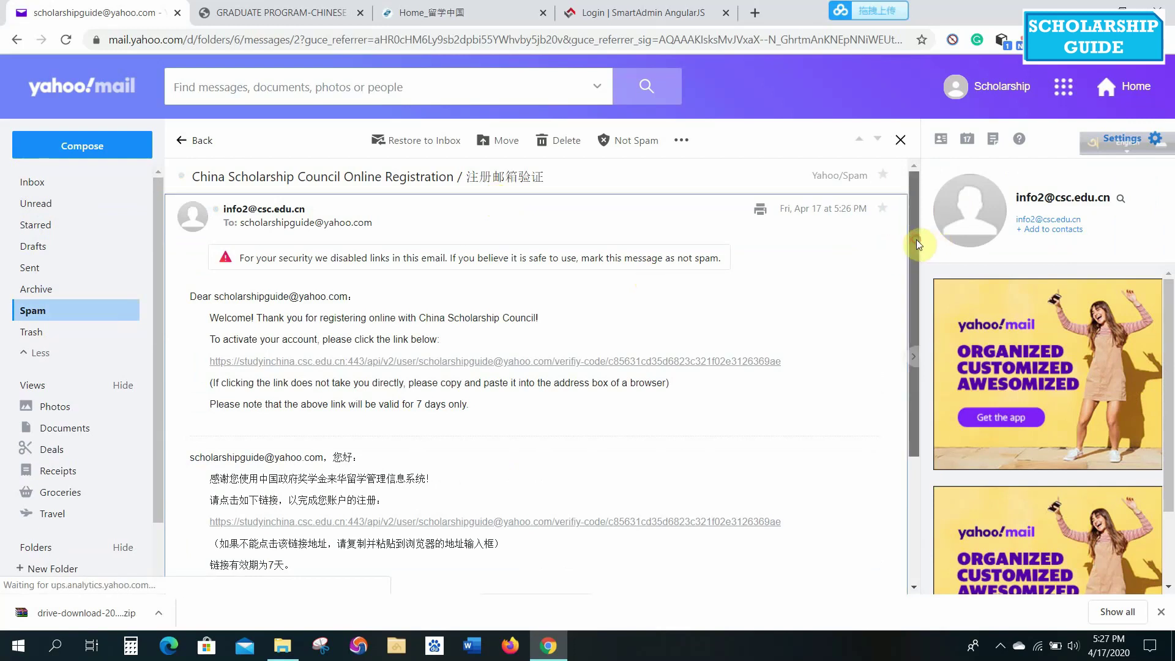
{"action": "left_click_drag", "start_coordinate": [916, 244], "coordinate": [919, 292]}
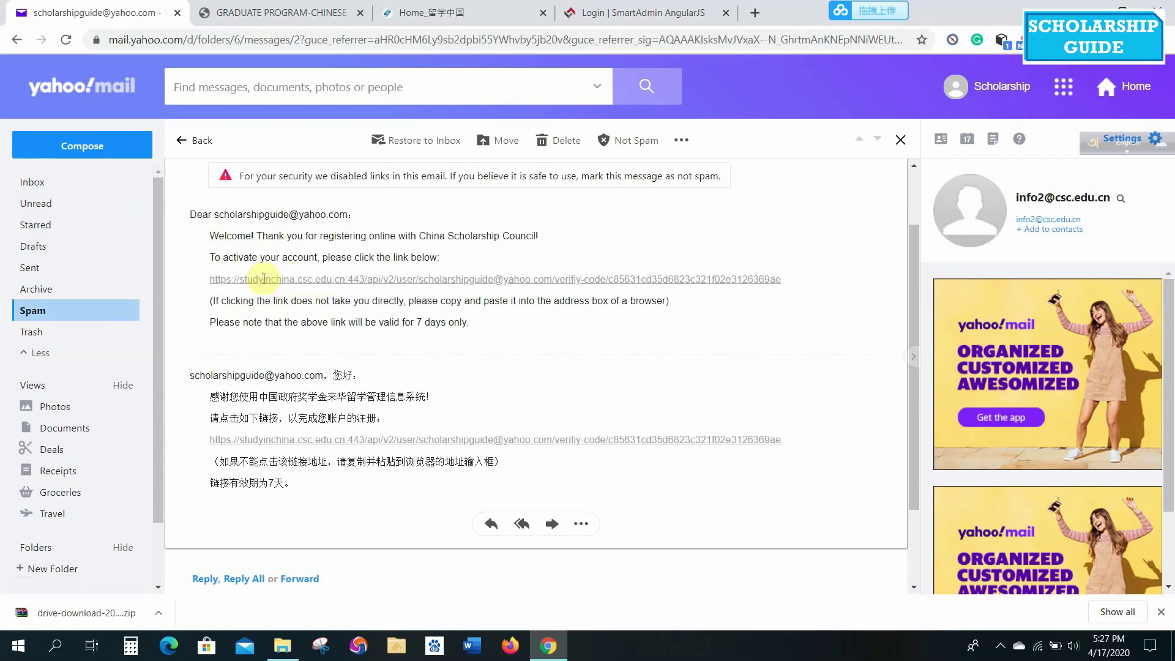
{"action": "triple_click", "coordinate": [394, 278]}
{"action": "key", "text": "ctrl+c"}
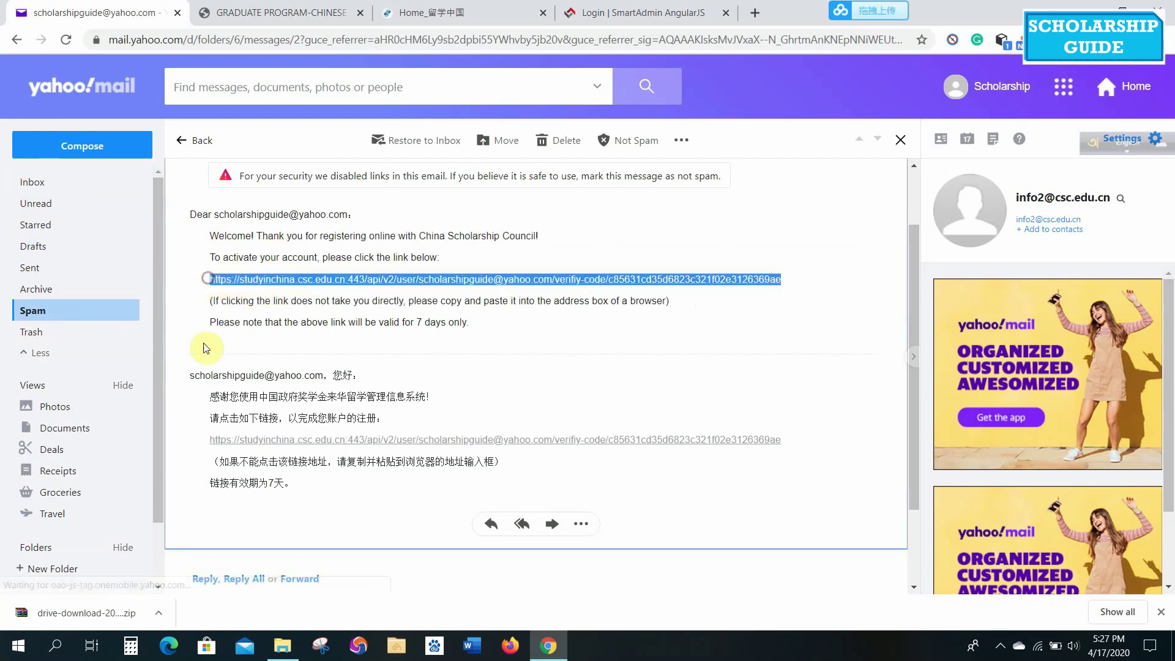
{"action": "left_click", "coordinate": [755, 13]}
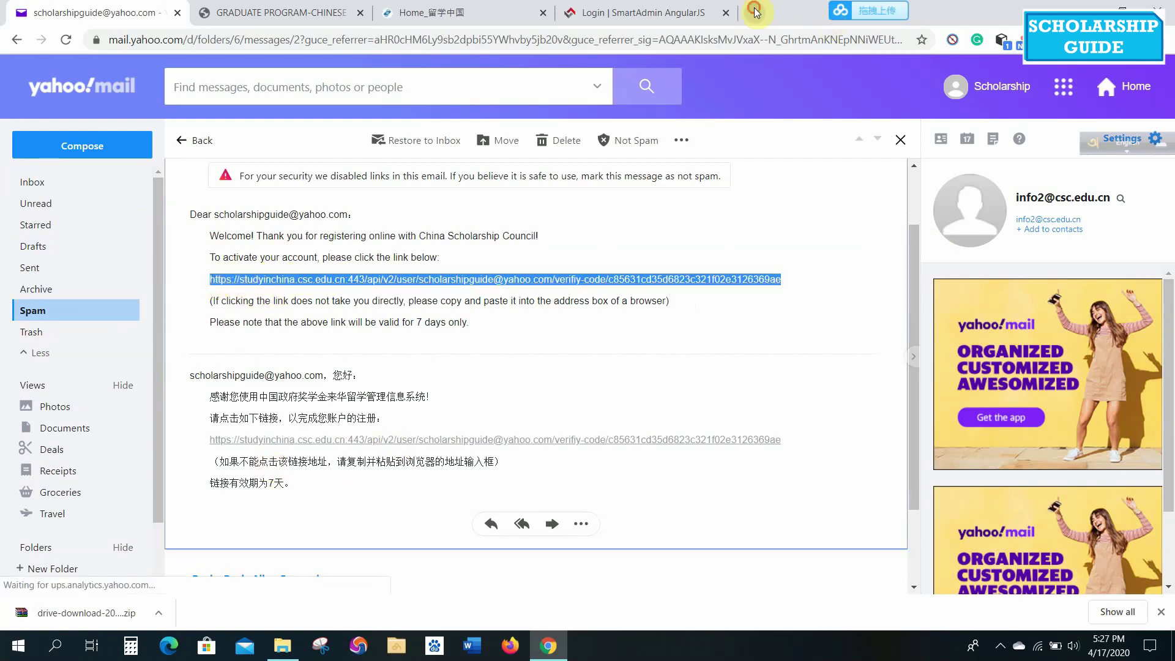
{"action": "key", "text": "ctrl+v"}
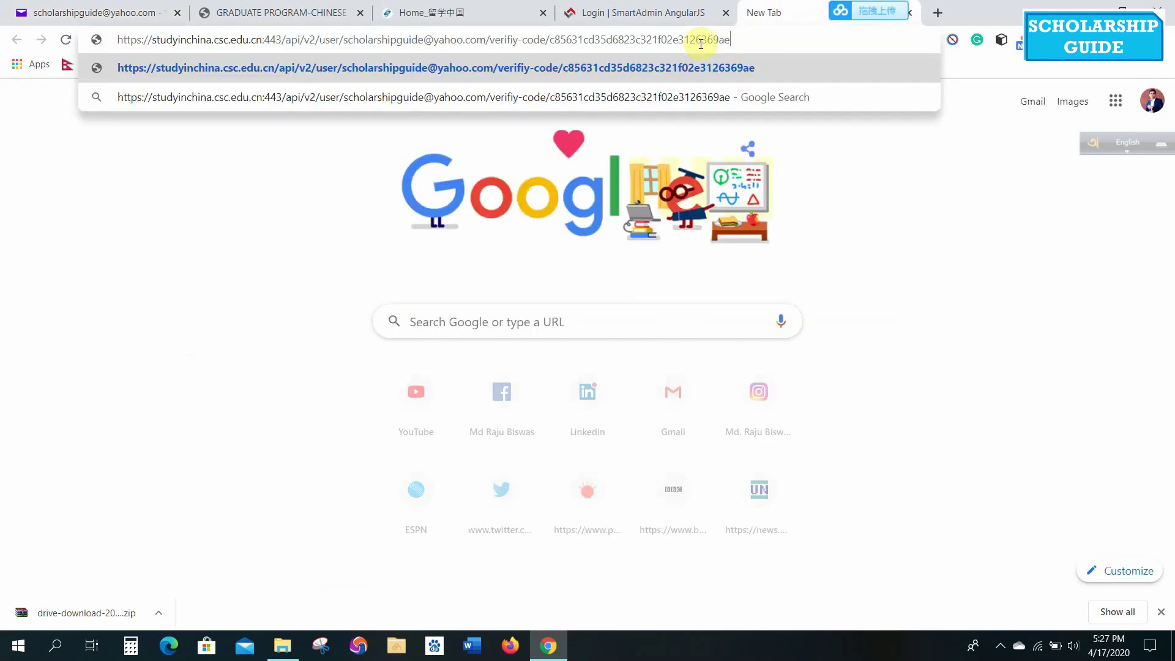
{"action": "key", "text": "Return"}
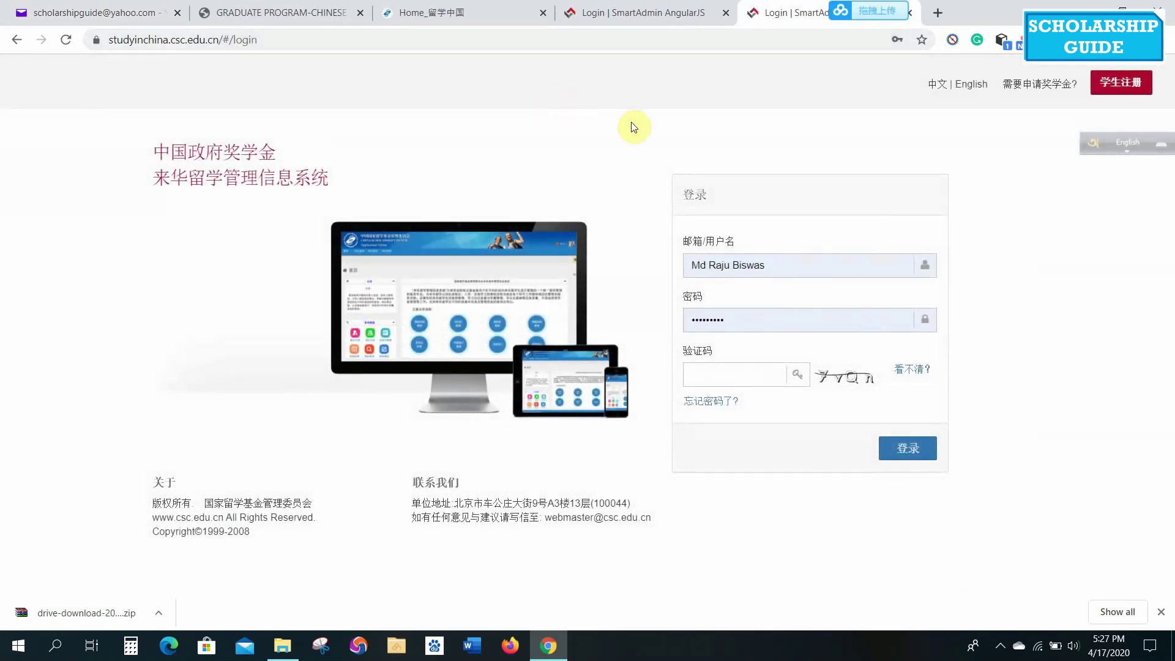
Sign in with the registered e-mail address, saved password and the image validation code.
{"action": "left_click", "coordinate": [831, 265]}
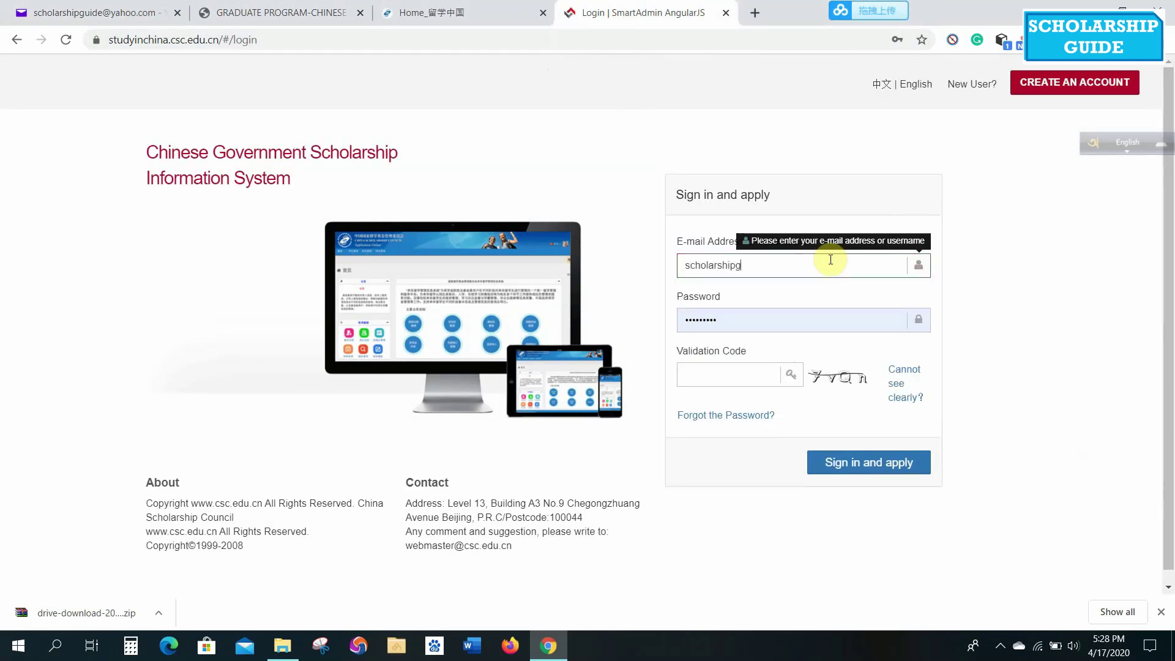
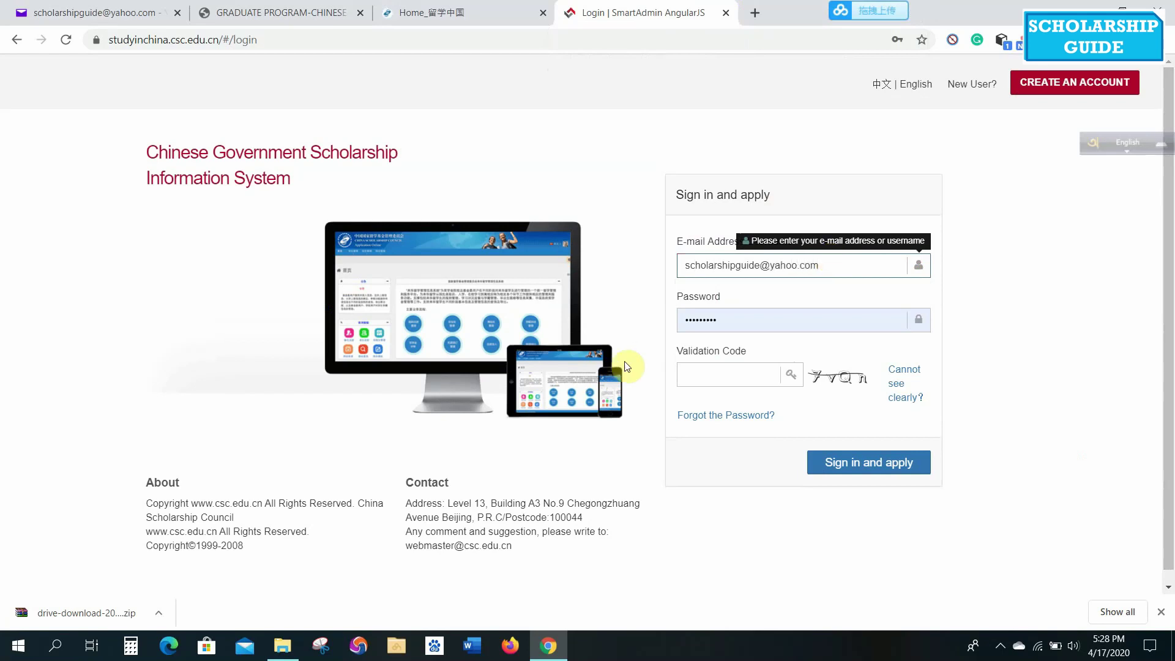
{"action": "left_click", "coordinate": [769, 320]}
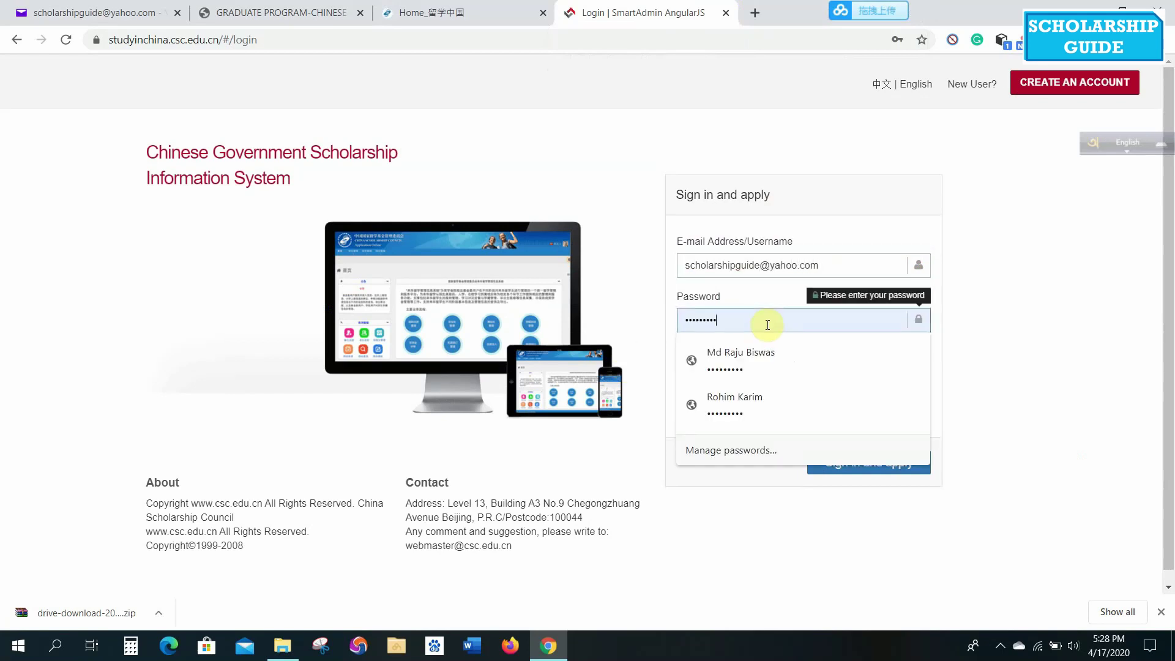
{"action": "left_click", "coordinate": [749, 373]}
{"action": "type", "text": "4Fm6"}
{"action": "left_click", "coordinate": [866, 464]}
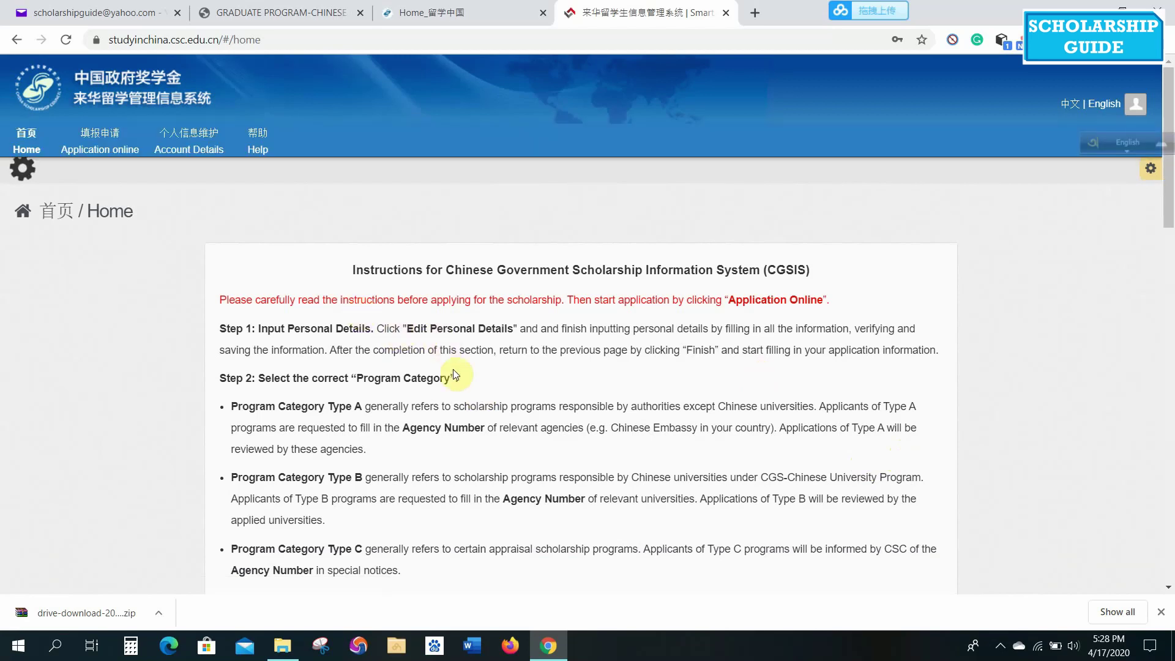
Read the CGSIS instructions, then open Application online and Edit Personal Details.
{"action": "scroll", "coordinate": [453, 370], "scroll_direction": "down", "scroll_amount": 2}
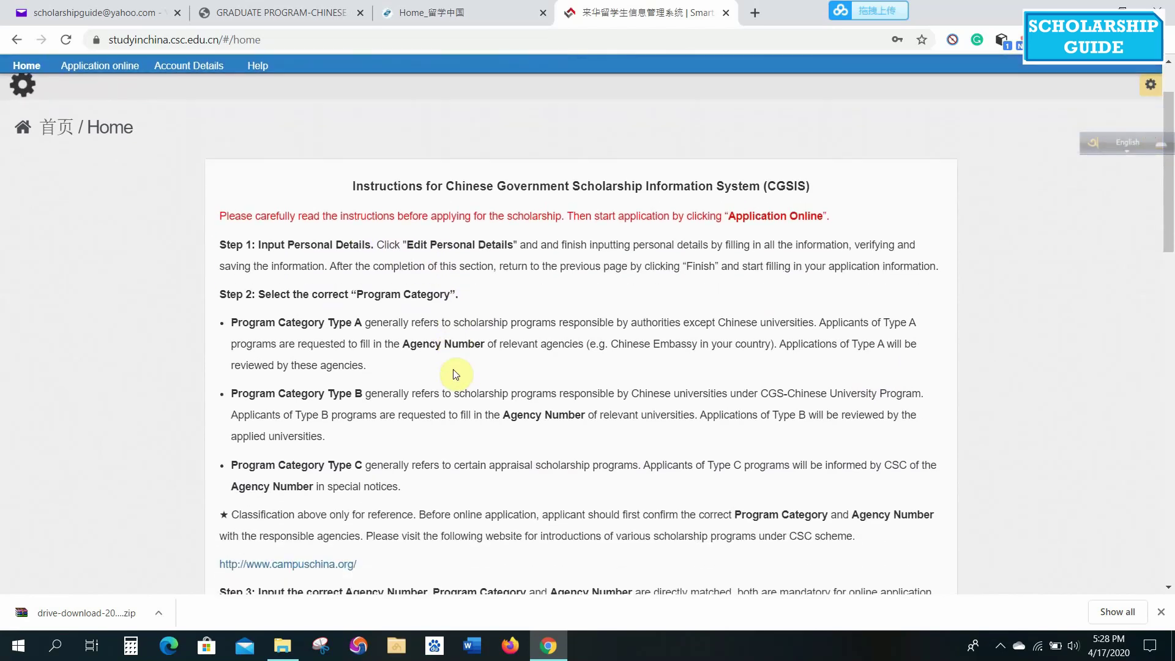
{"action": "scroll", "coordinate": [454, 373], "scroll_direction": "down", "scroll_amount": 1}
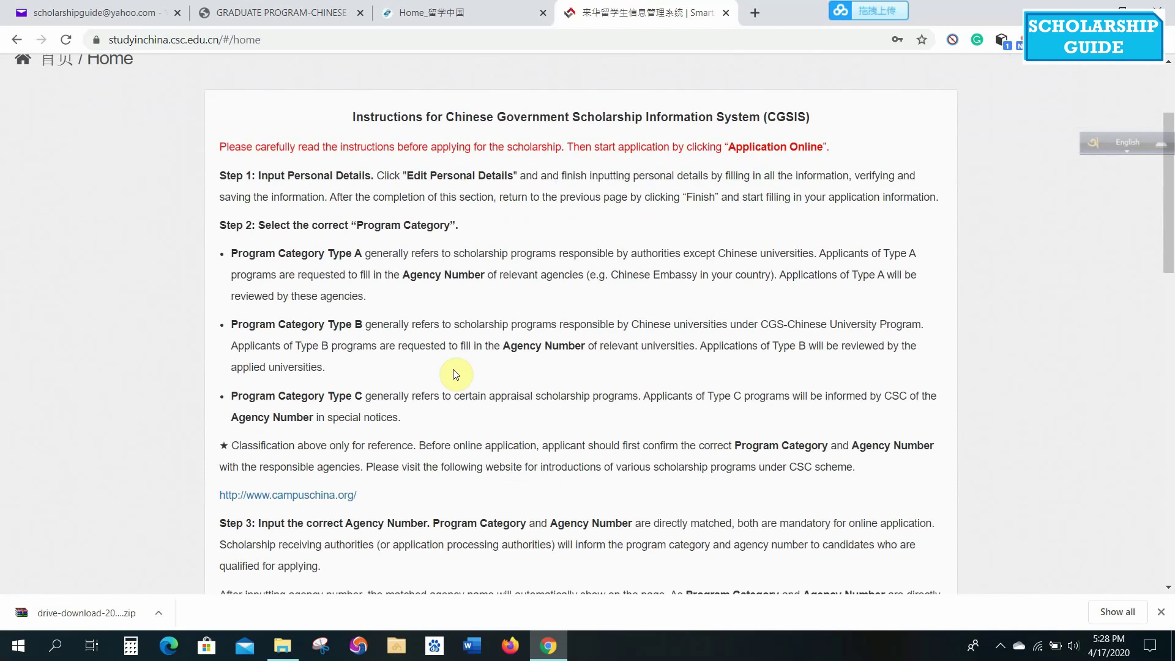
{"action": "scroll", "coordinate": [454, 370], "scroll_direction": "down", "scroll_amount": 5}
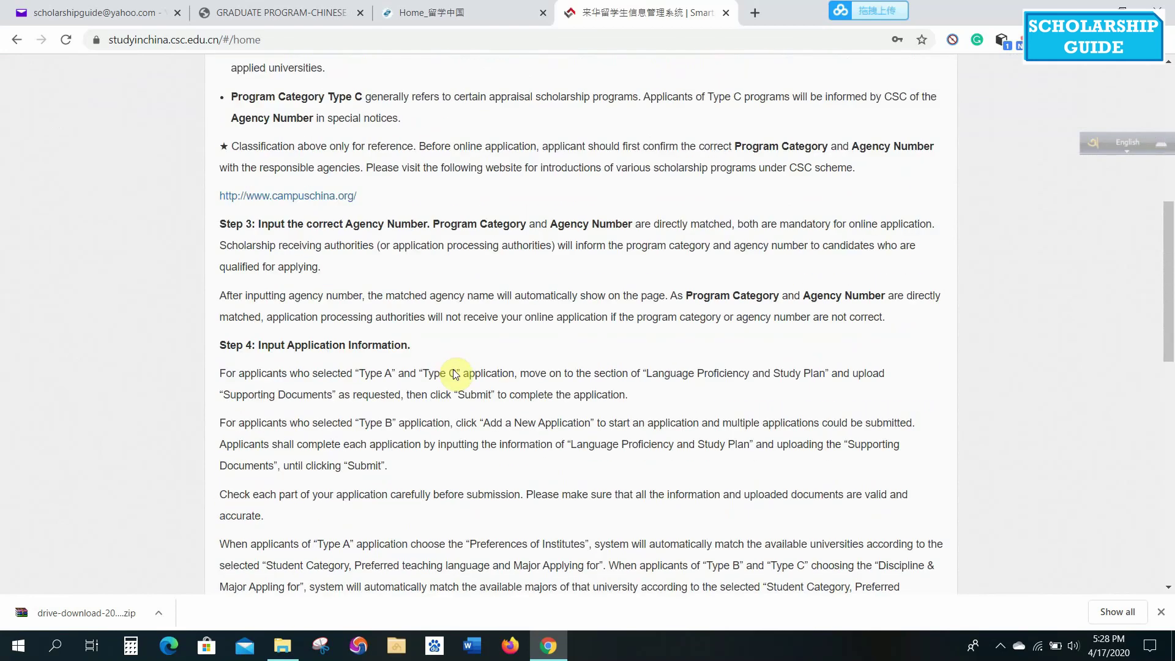
{"action": "scroll", "coordinate": [453, 373], "scroll_direction": "down", "scroll_amount": 2}
{"action": "scroll", "coordinate": [453, 374], "scroll_direction": "up", "scroll_amount": 10}
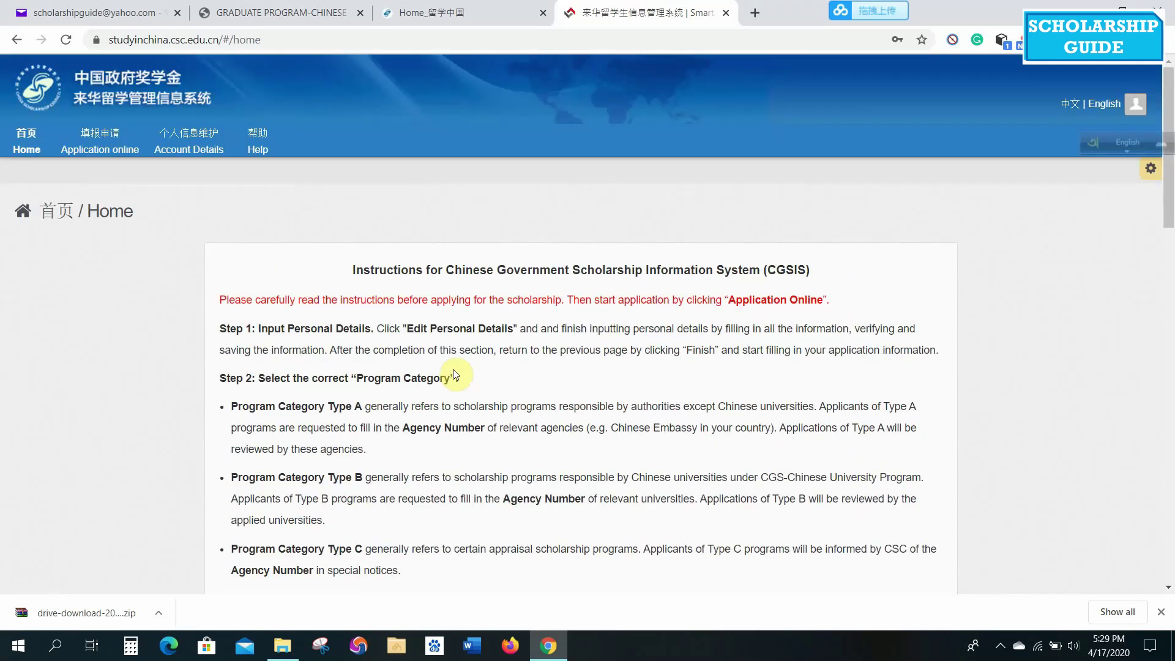
{"action": "left_click", "coordinate": [88, 161]}
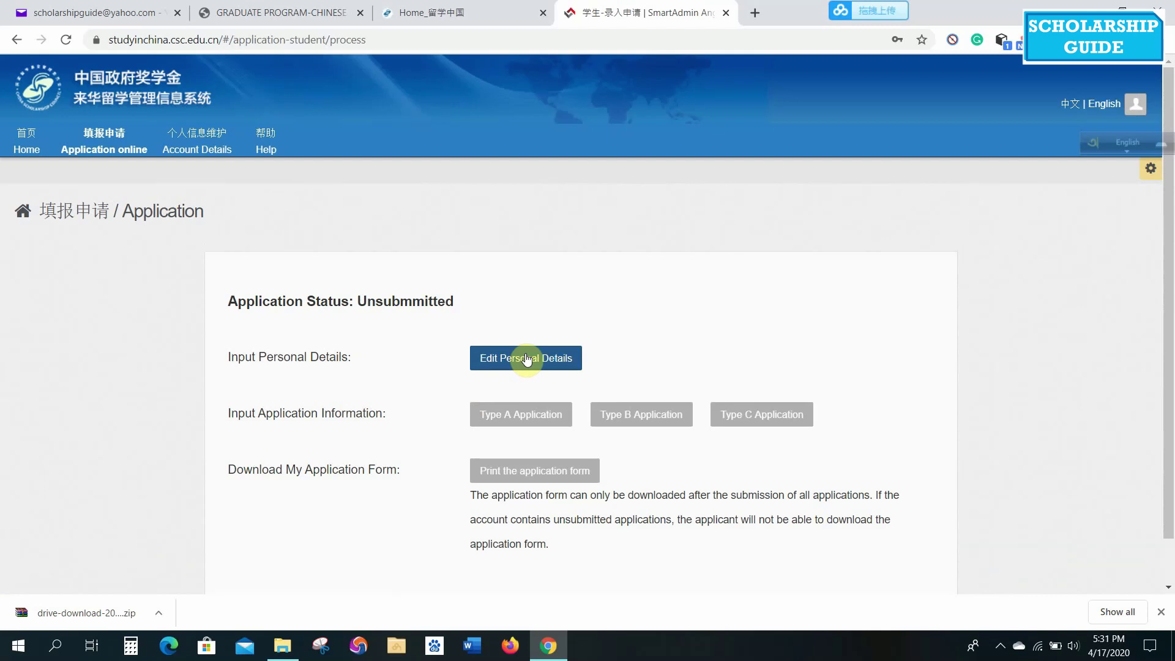
{"action": "left_click", "coordinate": [526, 359]}
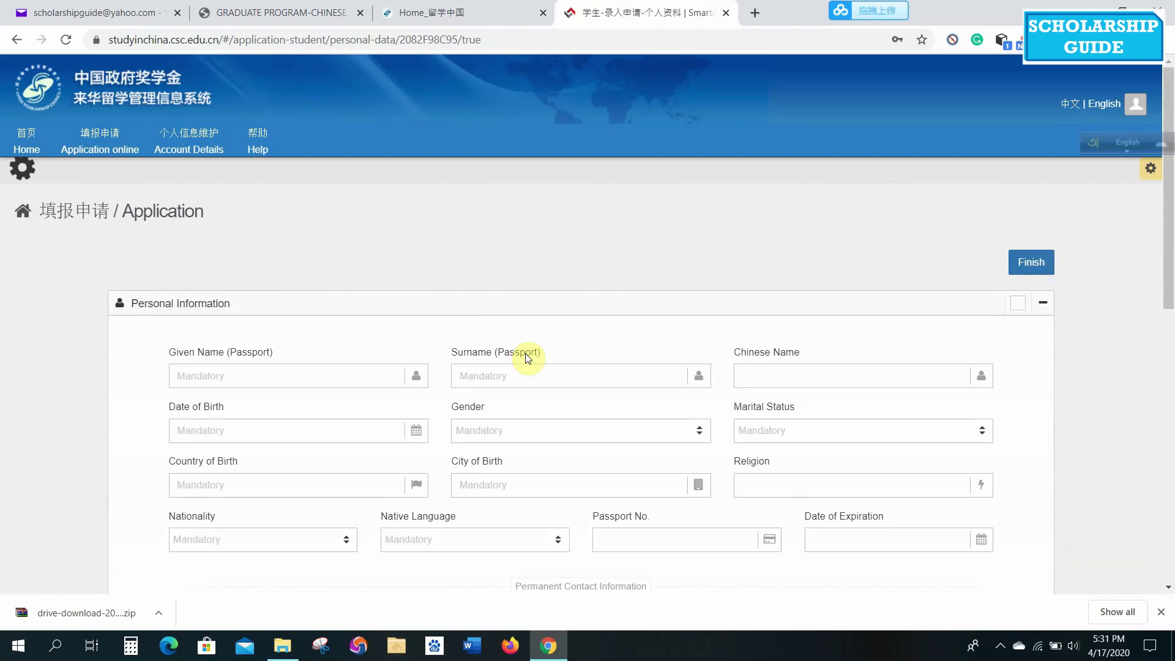
Fill in the passport given name, surname, birth date, passport expiry date, and begin the telephone number.
{"action": "left_click", "coordinate": [254, 380]}
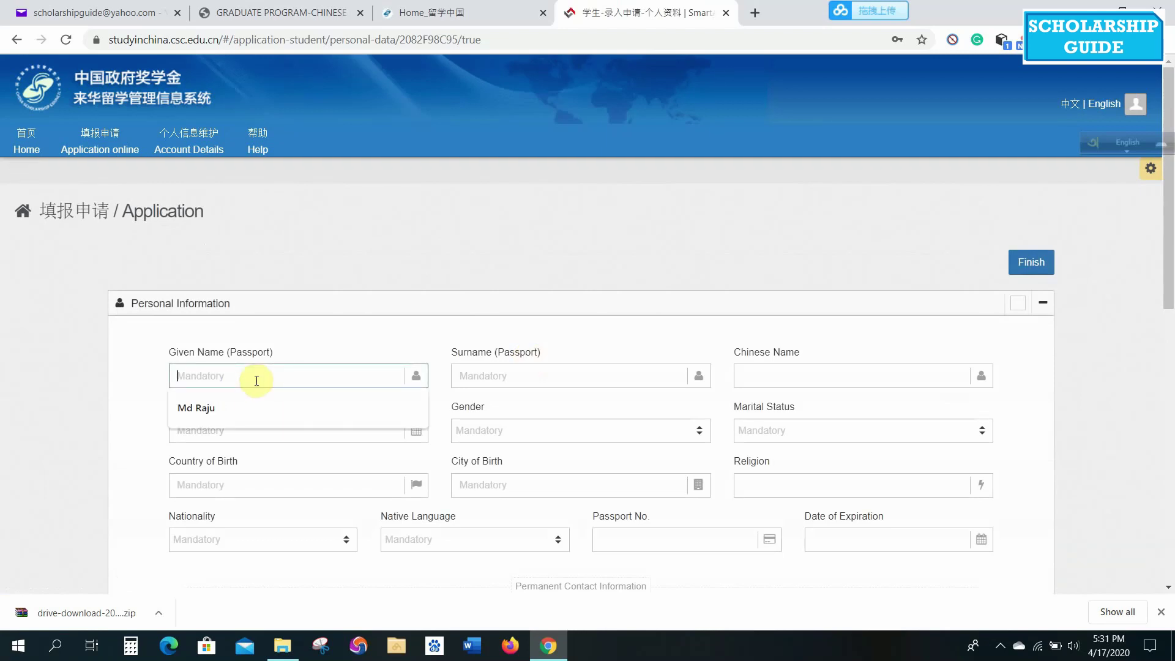
{"action": "left_click", "coordinate": [215, 399]}
{"action": "left_click", "coordinate": [492, 373]}
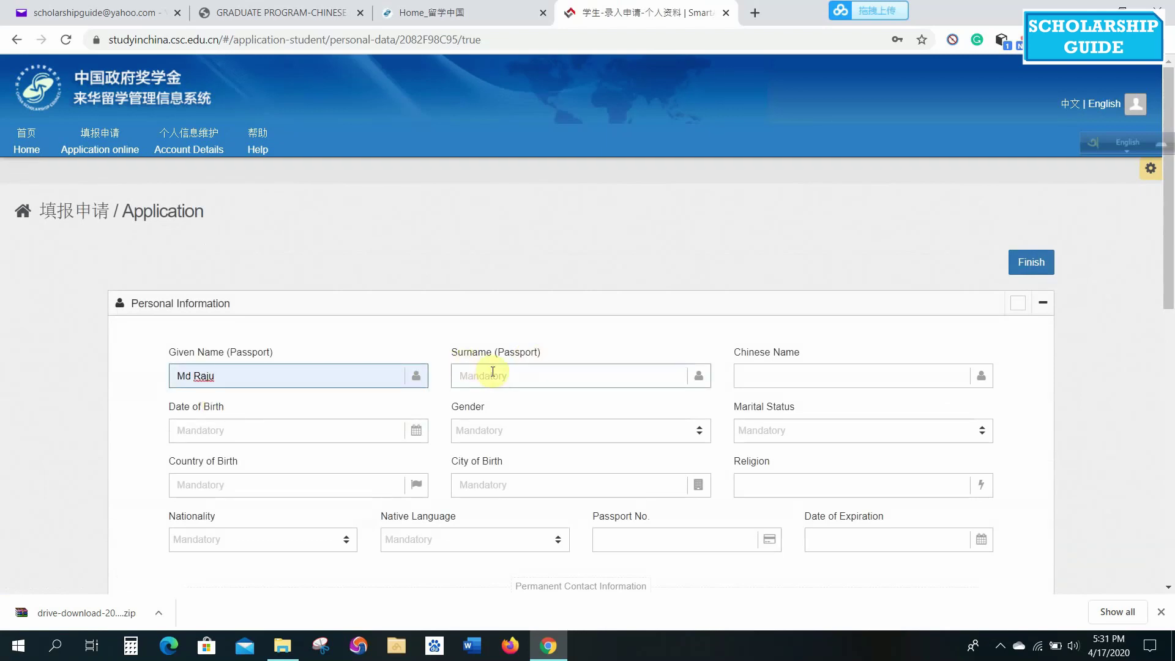
{"action": "left_click", "coordinate": [487, 404]}
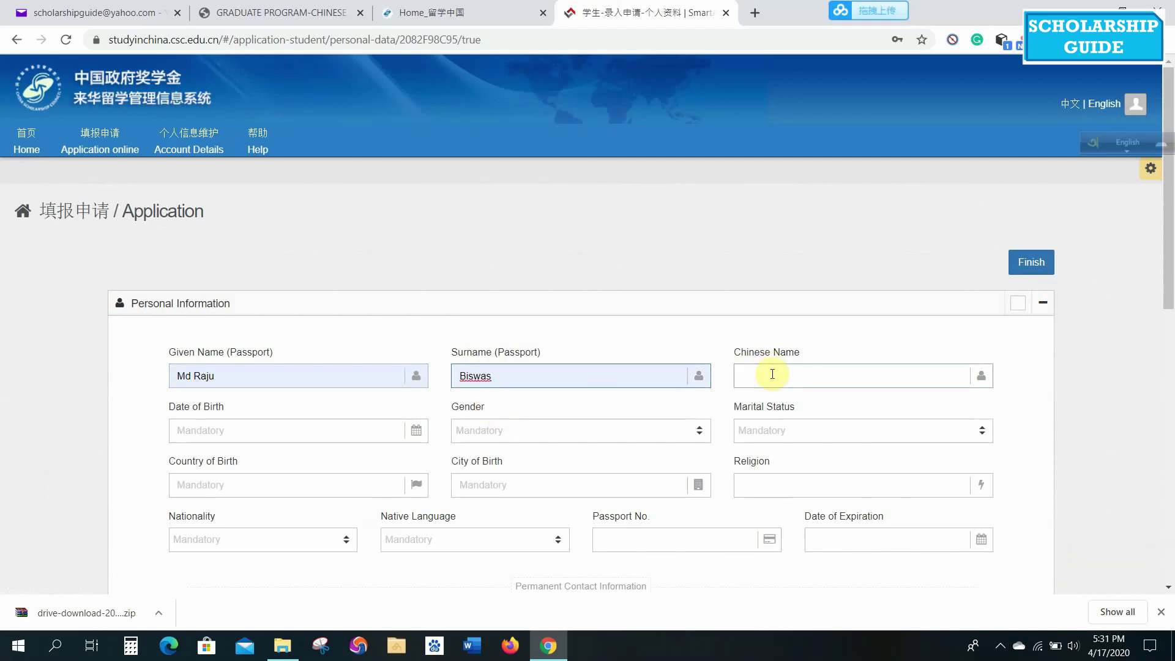
{"action": "left_click", "coordinate": [284, 438]}
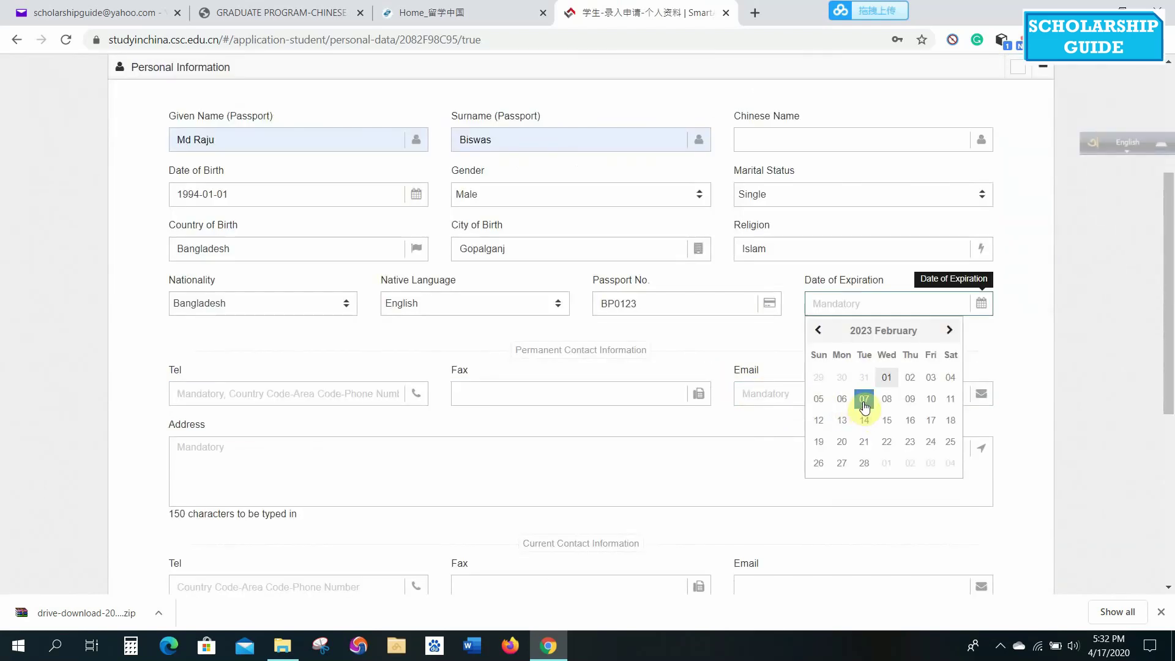
{"action": "left_click", "coordinate": [863, 401]}
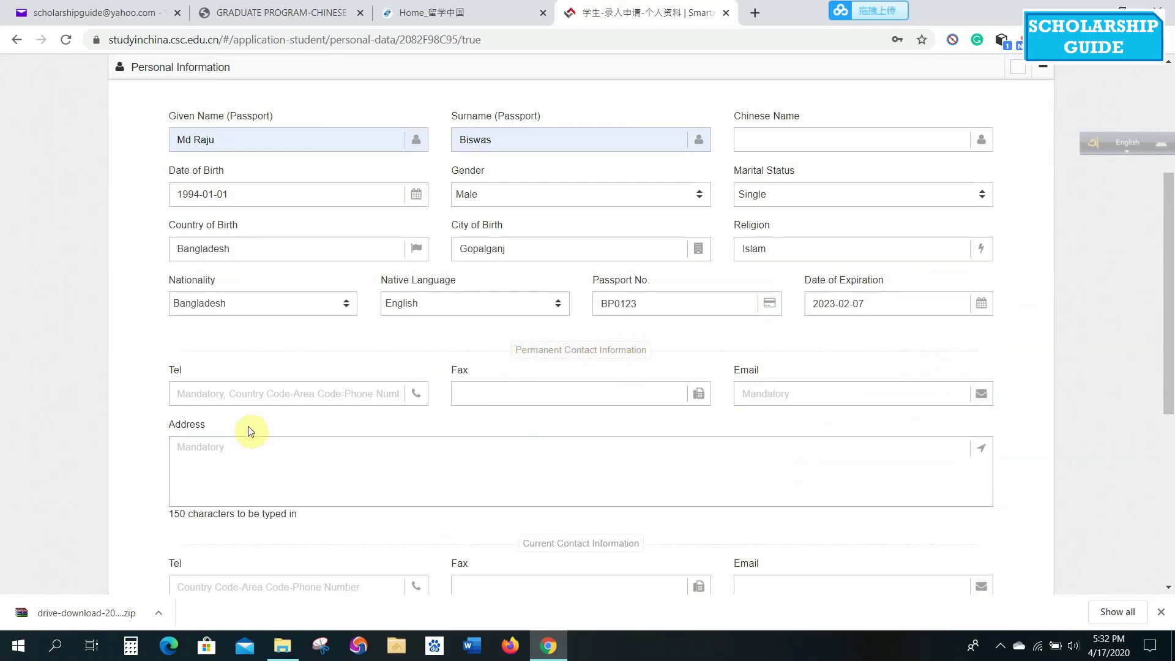
{"action": "left_click", "coordinate": [314, 395]}
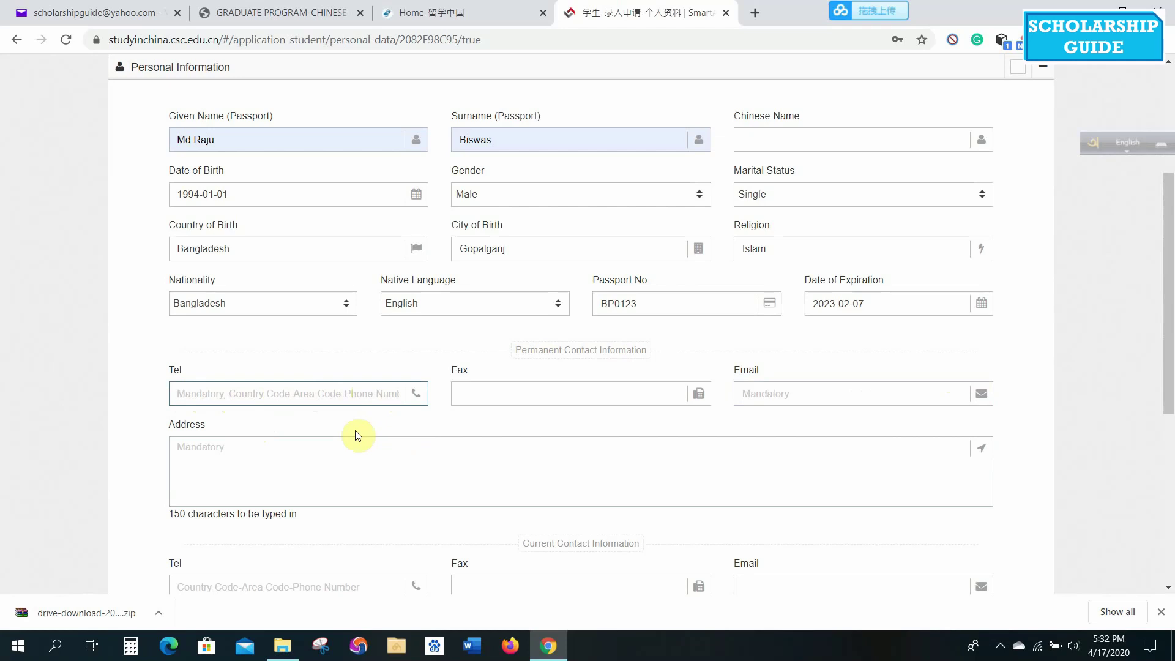
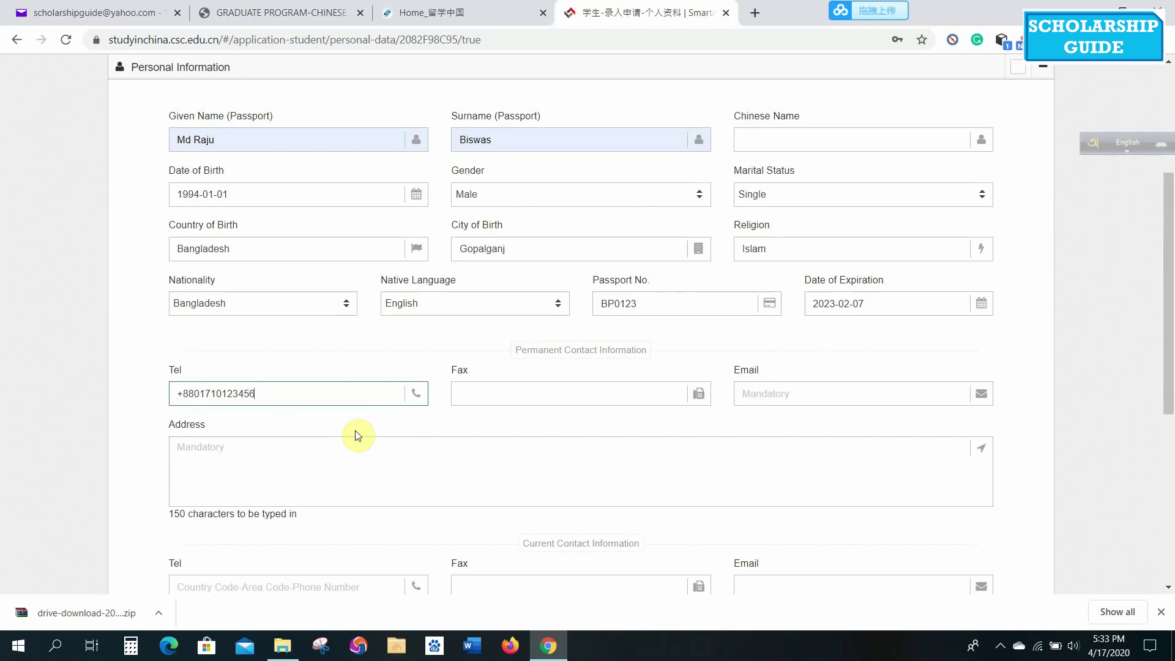
Enter the permanent e-mail address and permanent postal address.
{"action": "left_click", "coordinate": [484, 393]}
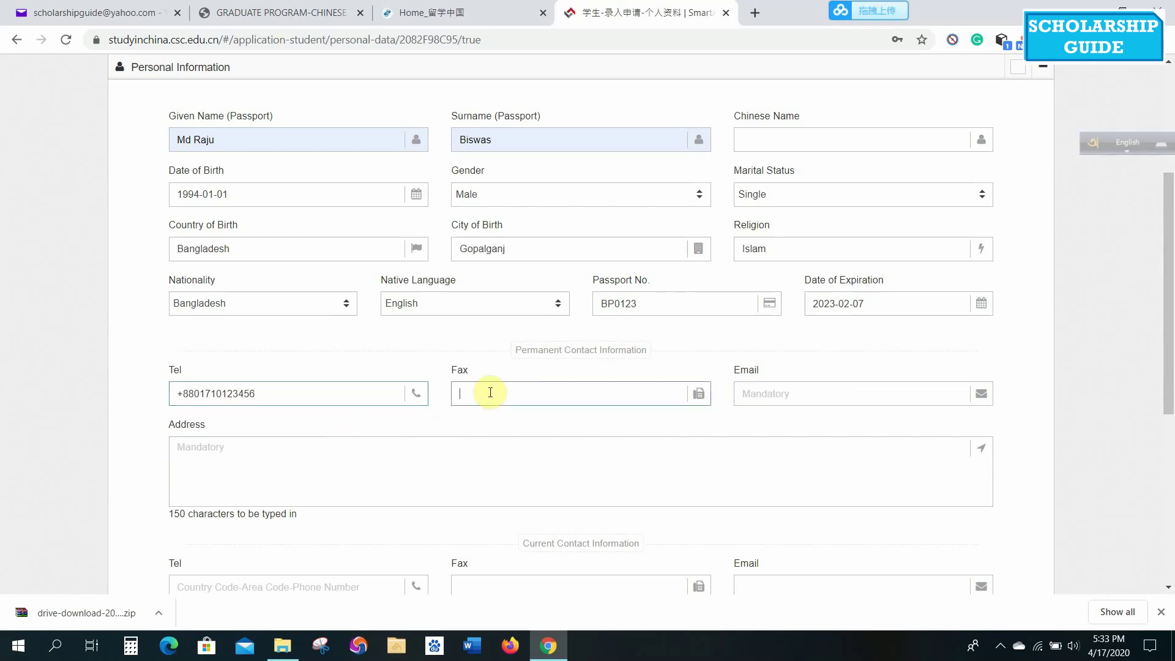
{"action": "left_click", "coordinate": [824, 397]}
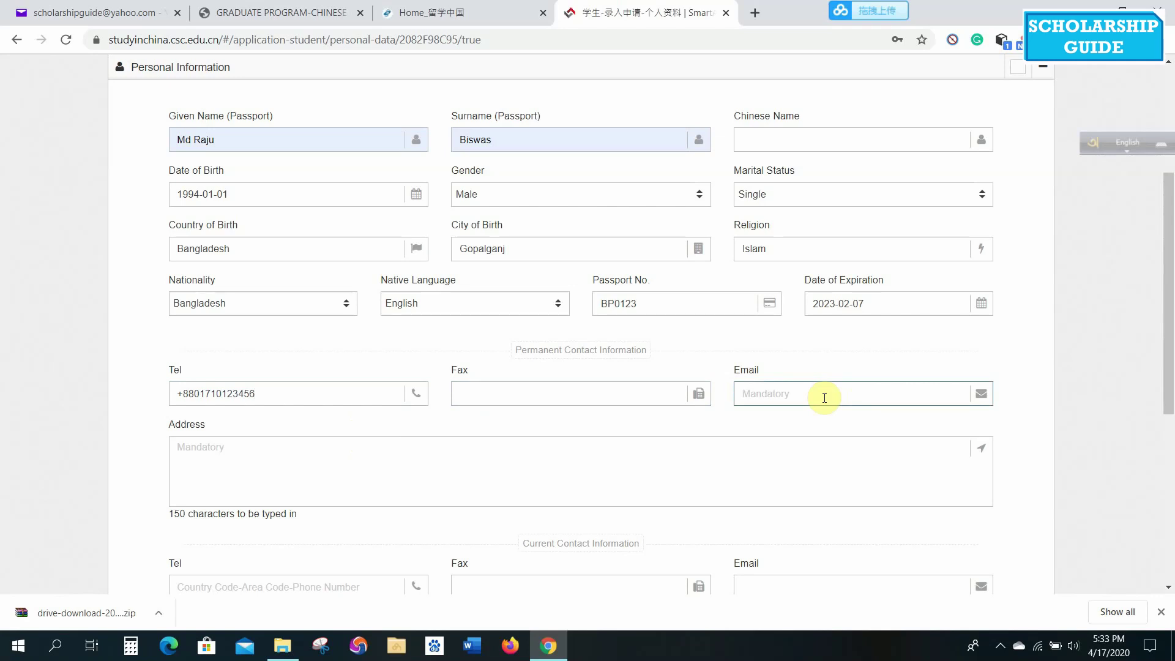
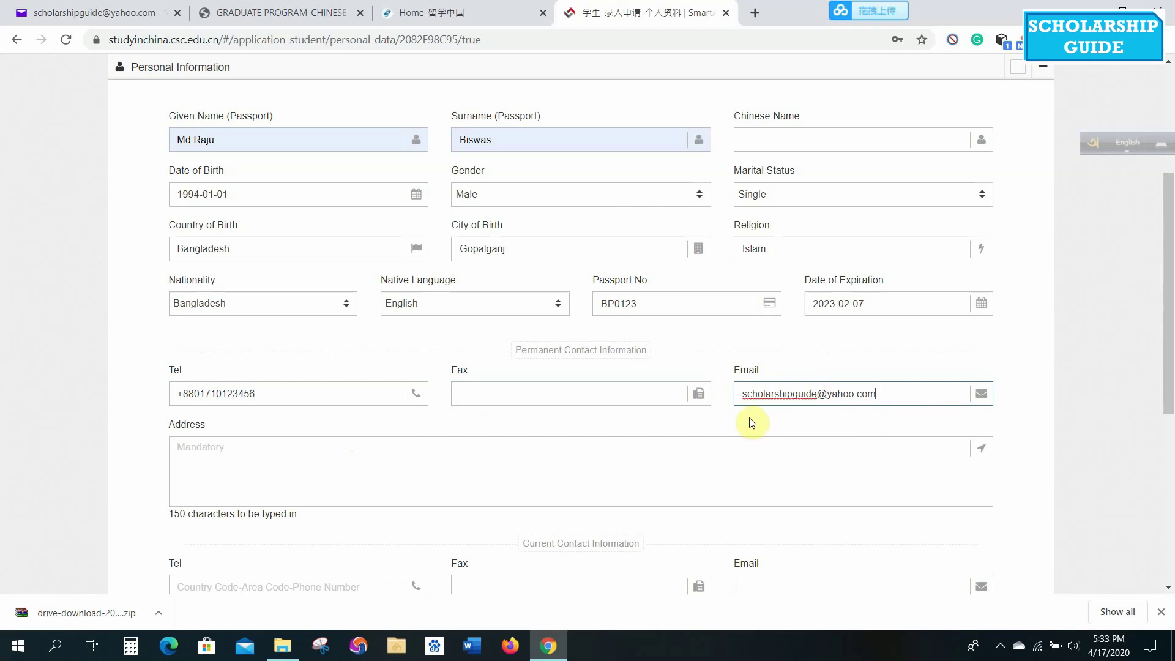
{"action": "left_click", "coordinate": [675, 472]}
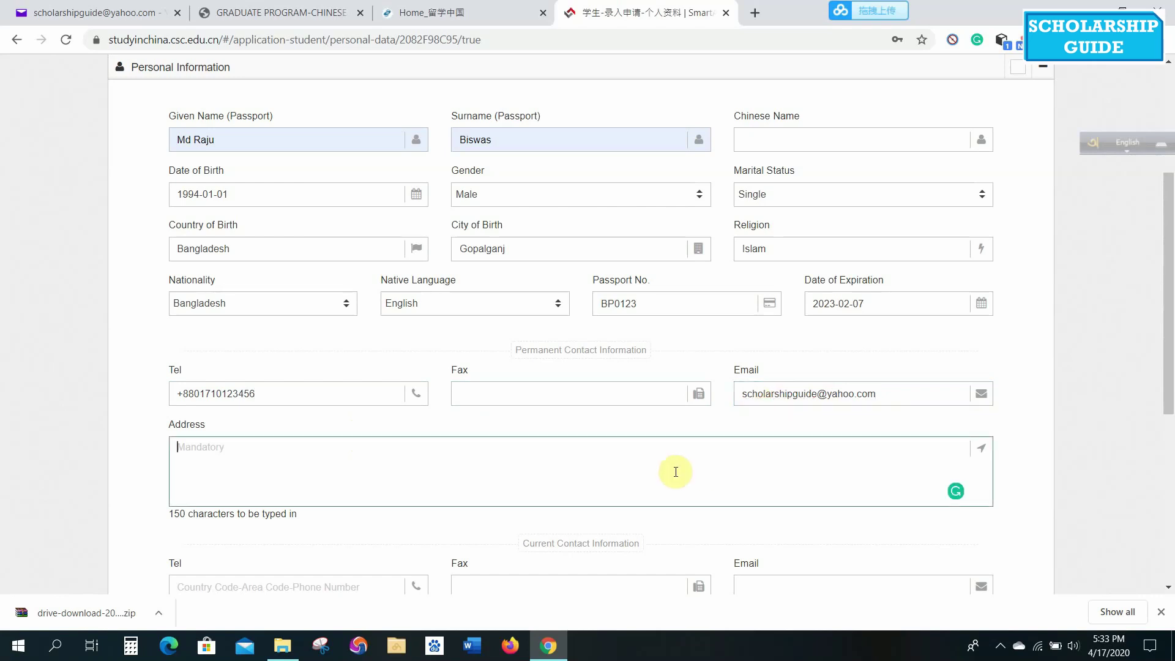
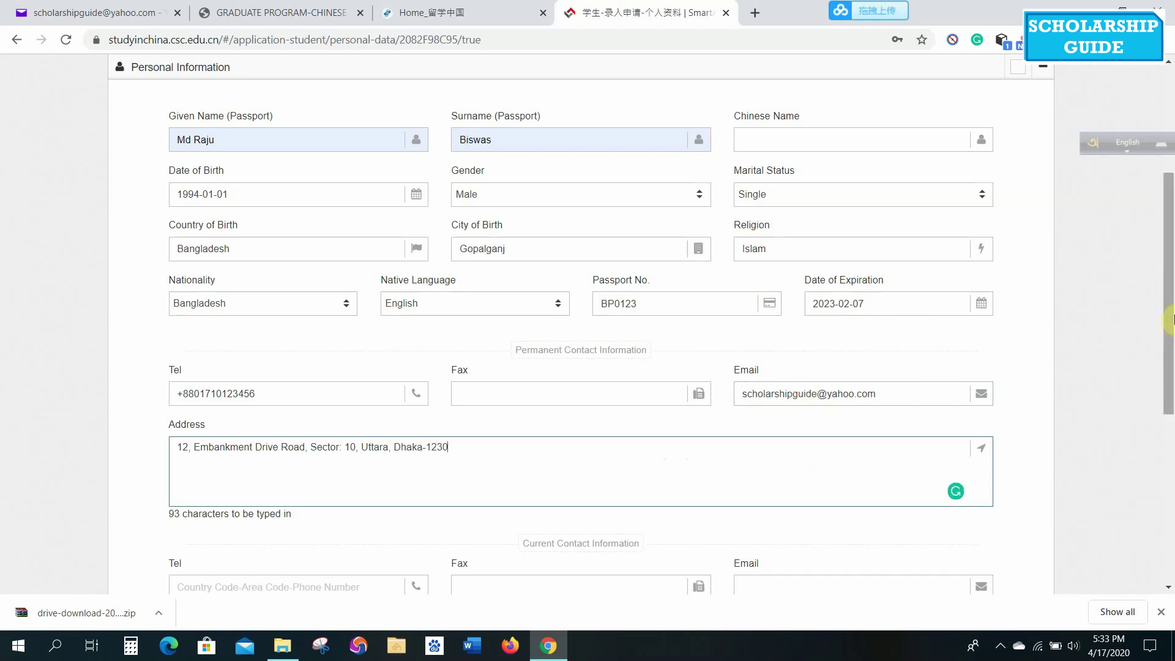
{"action": "left_click_drag", "start_coordinate": [1168, 321], "coordinate": [1171, 435]}
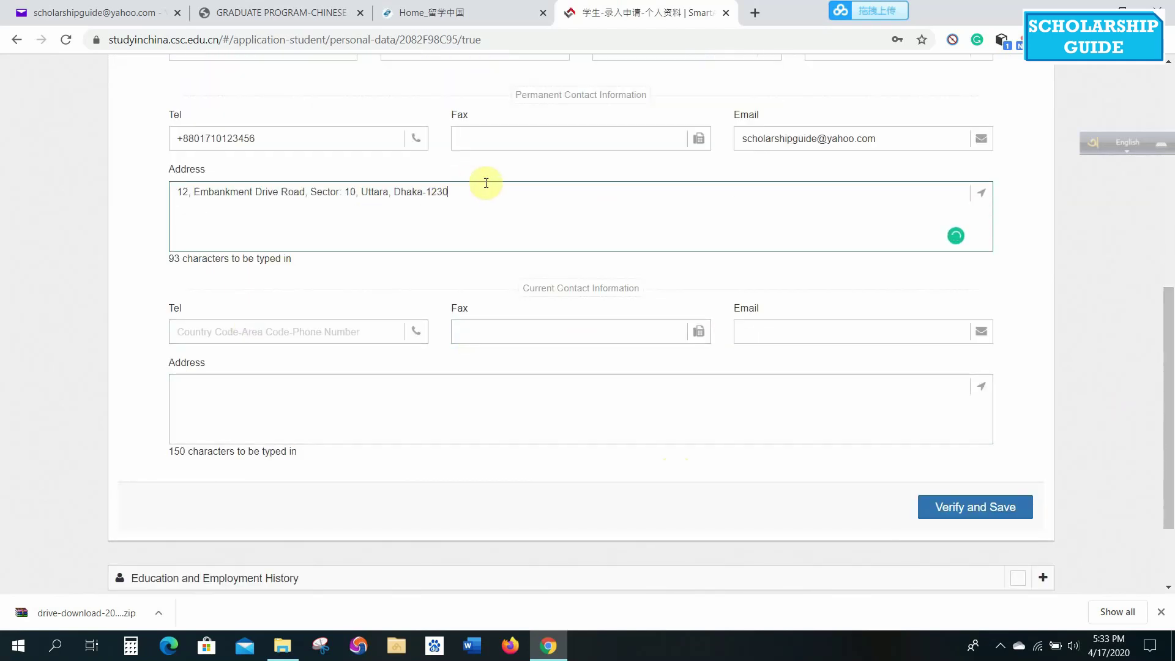
Copy the permanent telephone, e-mail and address into the Current Contact fields.
{"action": "left_click_drag", "start_coordinate": [315, 137], "coordinate": [164, 148]}
{"action": "key", "text": "ctrl+c"}
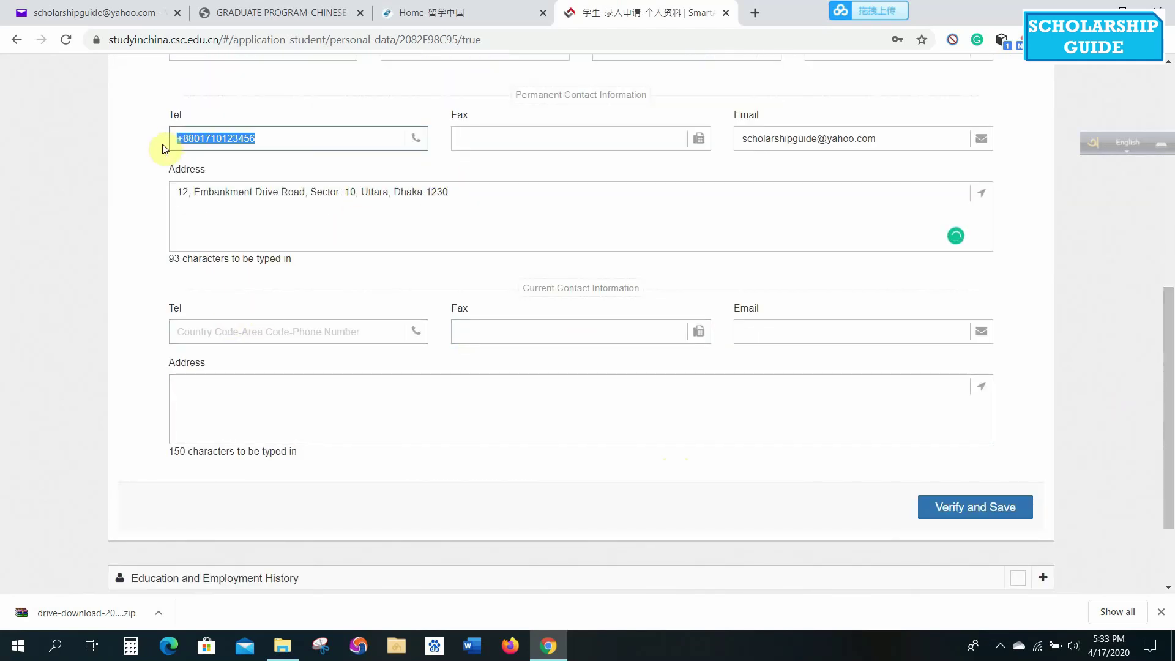
{"action": "left_click", "coordinate": [245, 325]}
{"action": "key", "text": "ctrl+v"}
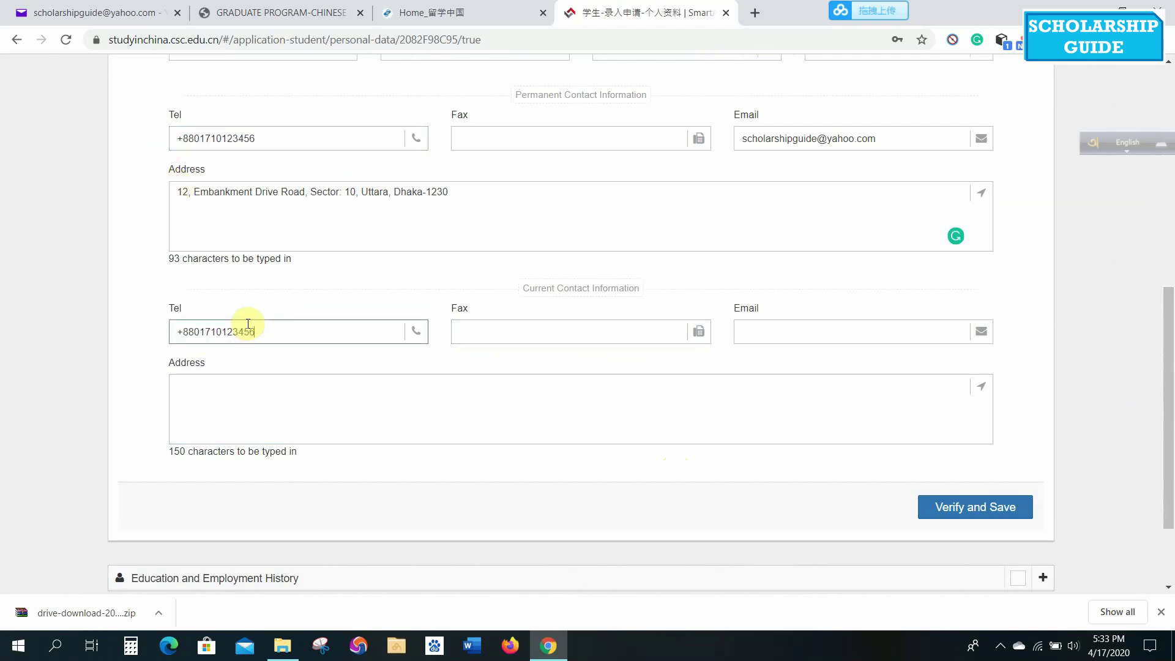
{"action": "left_click_drag", "start_coordinate": [879, 144], "coordinate": [738, 139]}
{"action": "key", "text": "ctrl+c"}
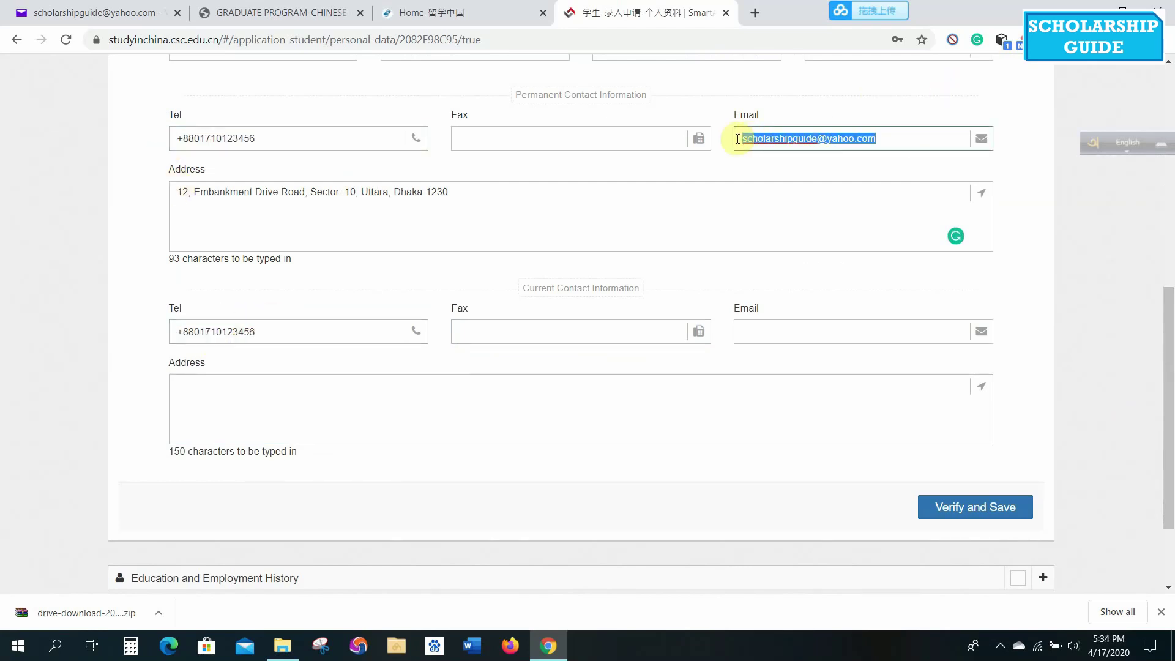
{"action": "left_click", "coordinate": [806, 328]}
{"action": "key", "text": "ctrl+v"}
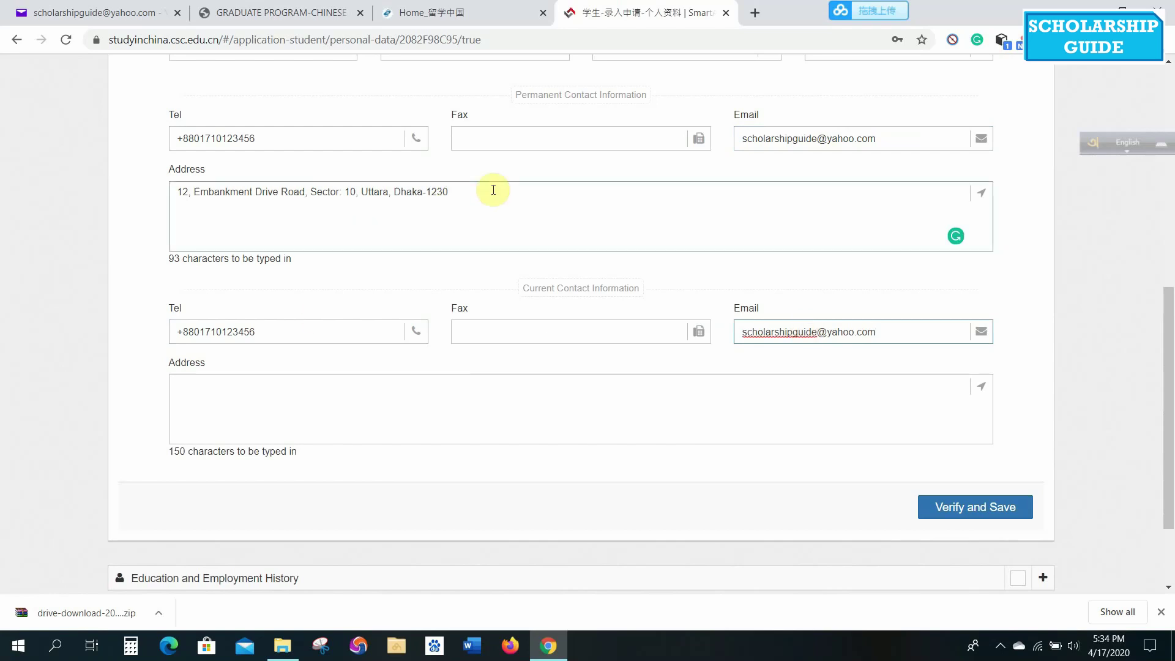
{"action": "left_click_drag", "start_coordinate": [493, 190], "coordinate": [78, 209]}
{"action": "key", "text": "ctrl+c"}
{"action": "left_click", "coordinate": [222, 410]}
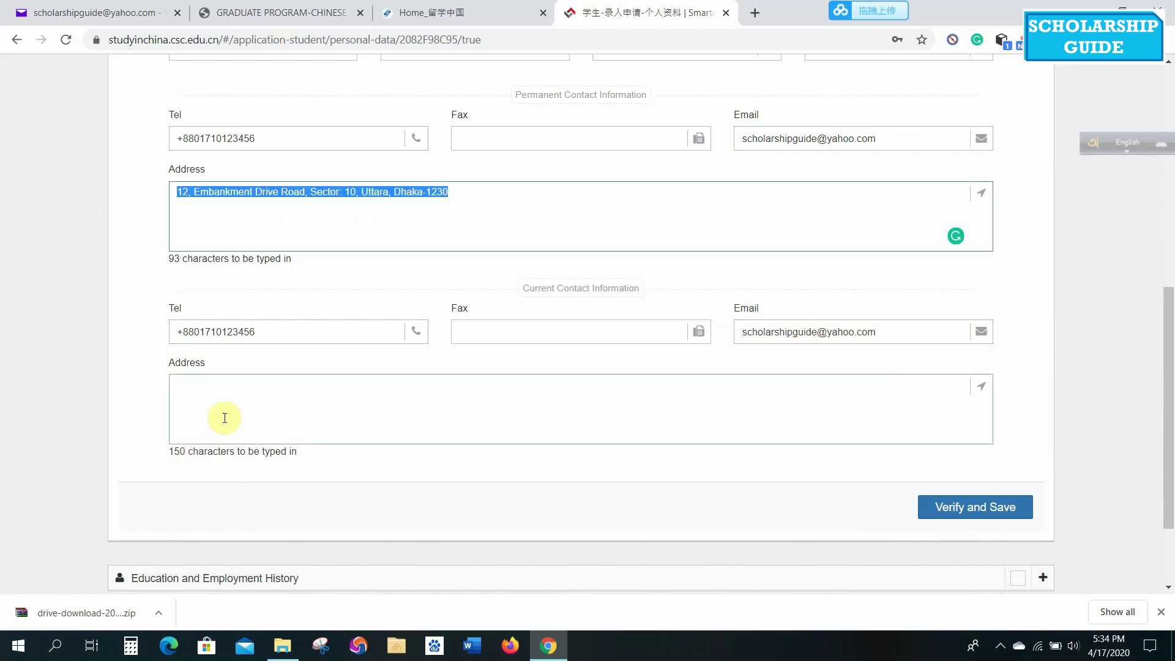
{"action": "key", "text": "ctrl+v"}
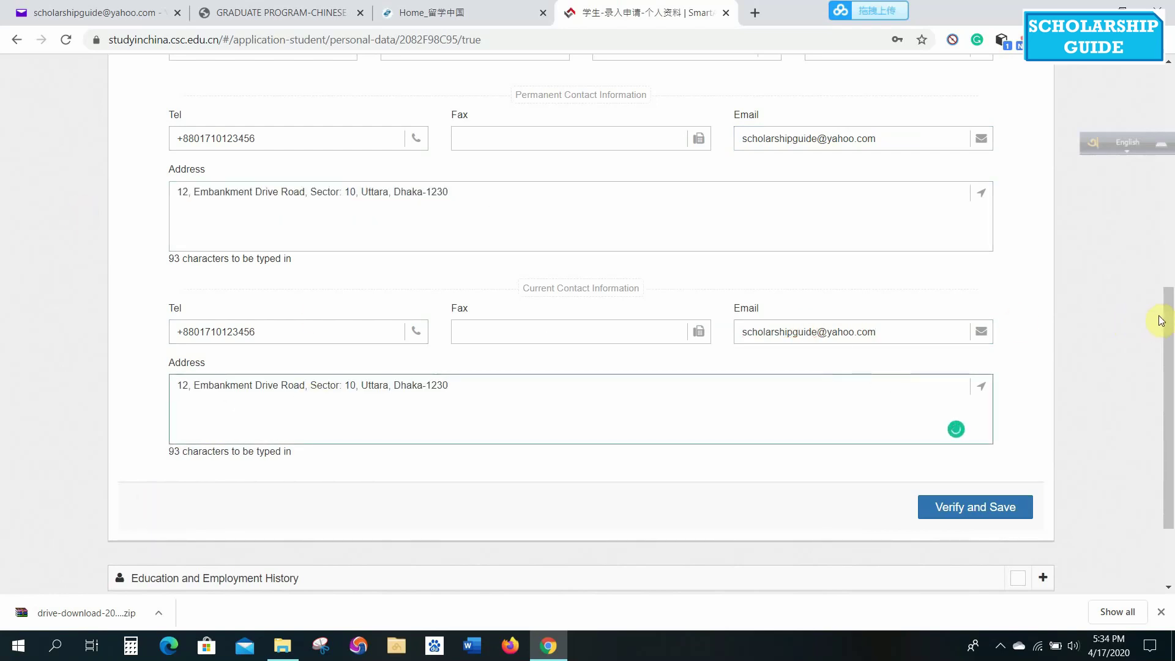
Verify and save the Personal Information section.
{"action": "scroll", "coordinate": [1161, 321], "scroll_direction": "down", "scroll_amount": 3}
{"action": "left_click", "coordinate": [961, 409]}
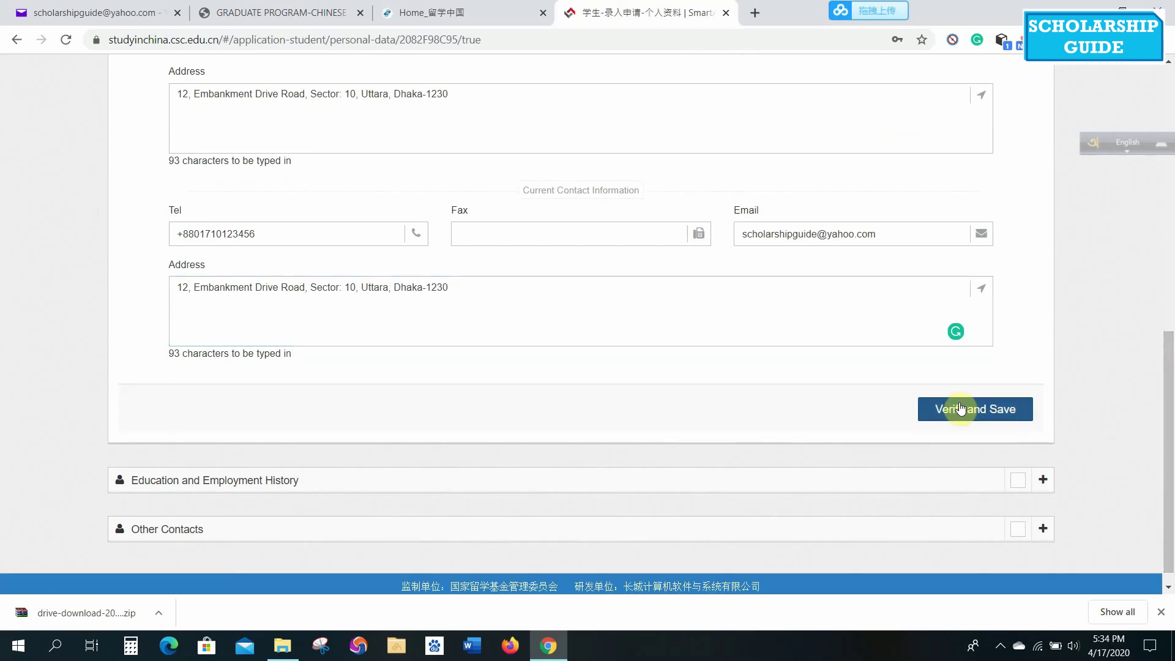
{"action": "left_click", "coordinate": [976, 412]}
Enter the highest education institute, Business Studies as field, and BBA as qualification.
{"action": "left_click_drag", "start_coordinate": [1169, 444], "coordinate": [1171, 268]}
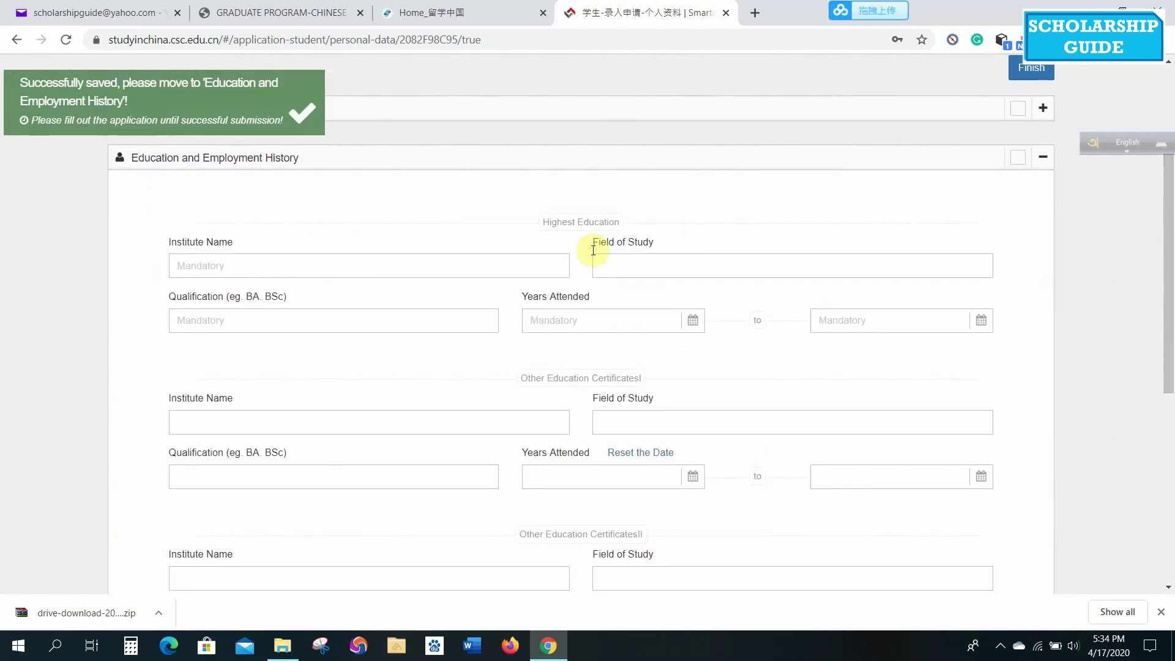
{"action": "left_click", "coordinate": [420, 270]}
{"action": "type", "text": "IUBAT University"}
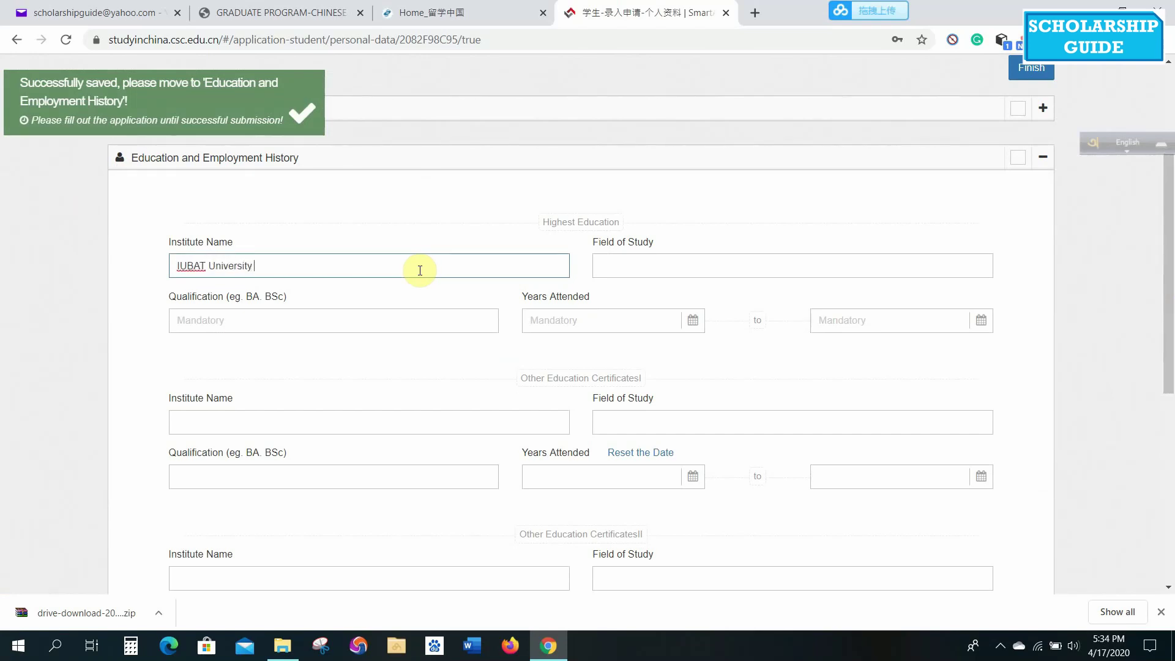
{"action": "left_click", "coordinate": [649, 267]}
{"action": "type", "text": "Business Studies"}
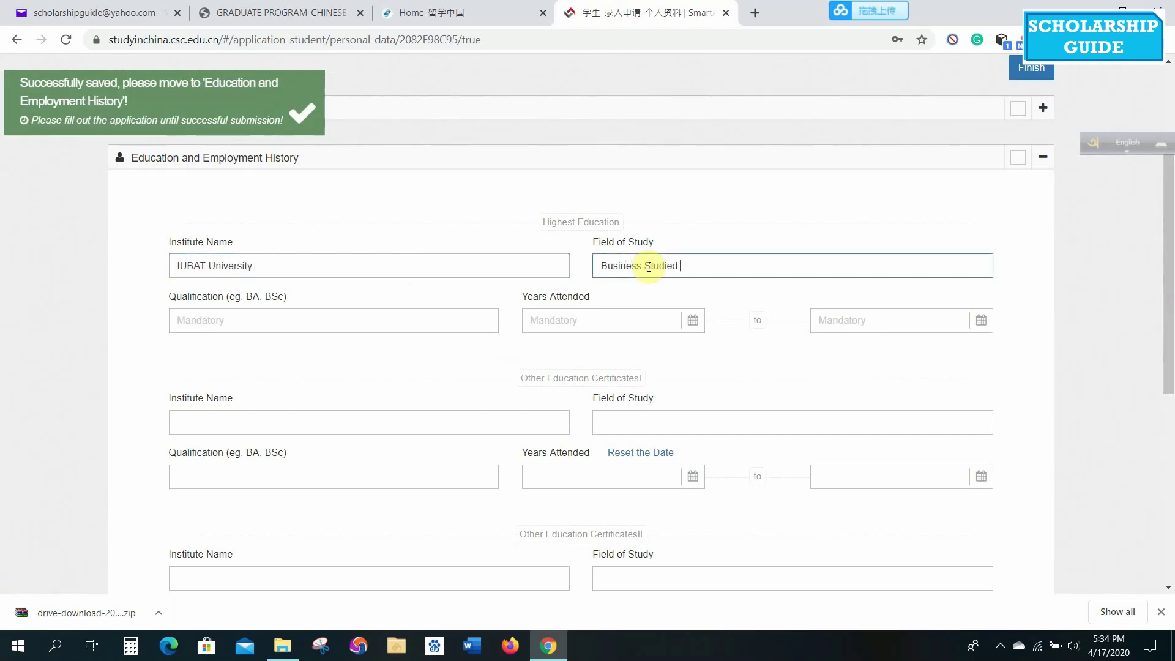
{"action": "left_click", "coordinate": [362, 320]}
{"action": "type", "text": "BBA"}
Set the BBA start date to 2014-09-05.
{"action": "left_click", "coordinate": [613, 321]}
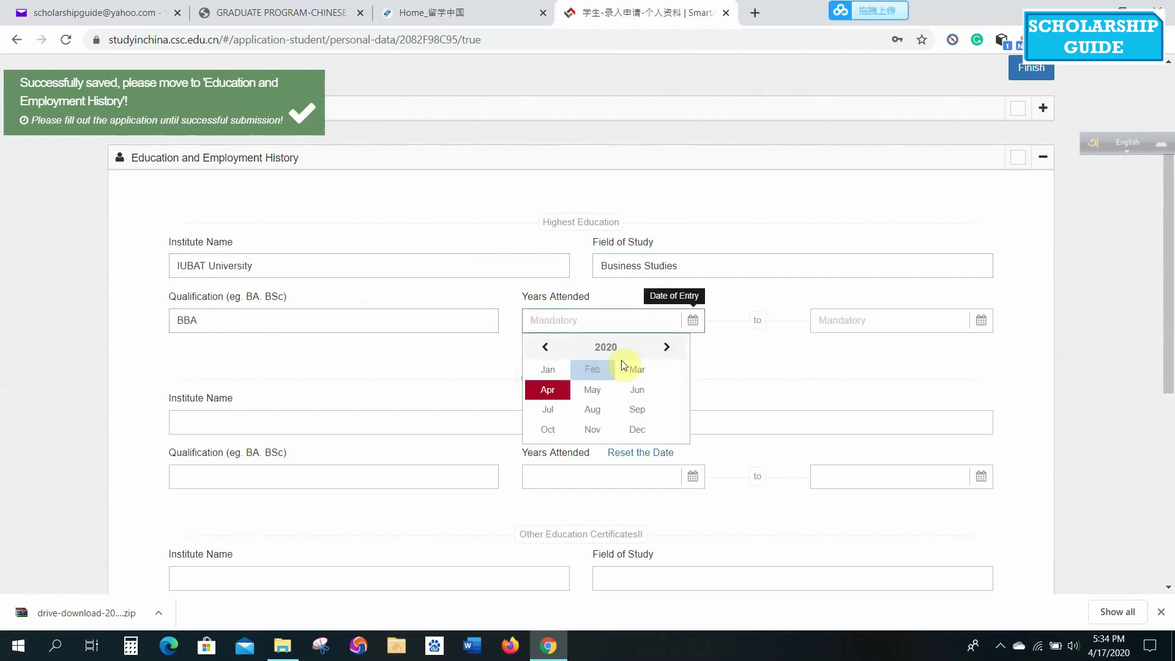
{"action": "left_click", "coordinate": [587, 347]}
{"action": "left_click", "coordinate": [587, 347]}
{"action": "left_click", "coordinate": [637, 370]}
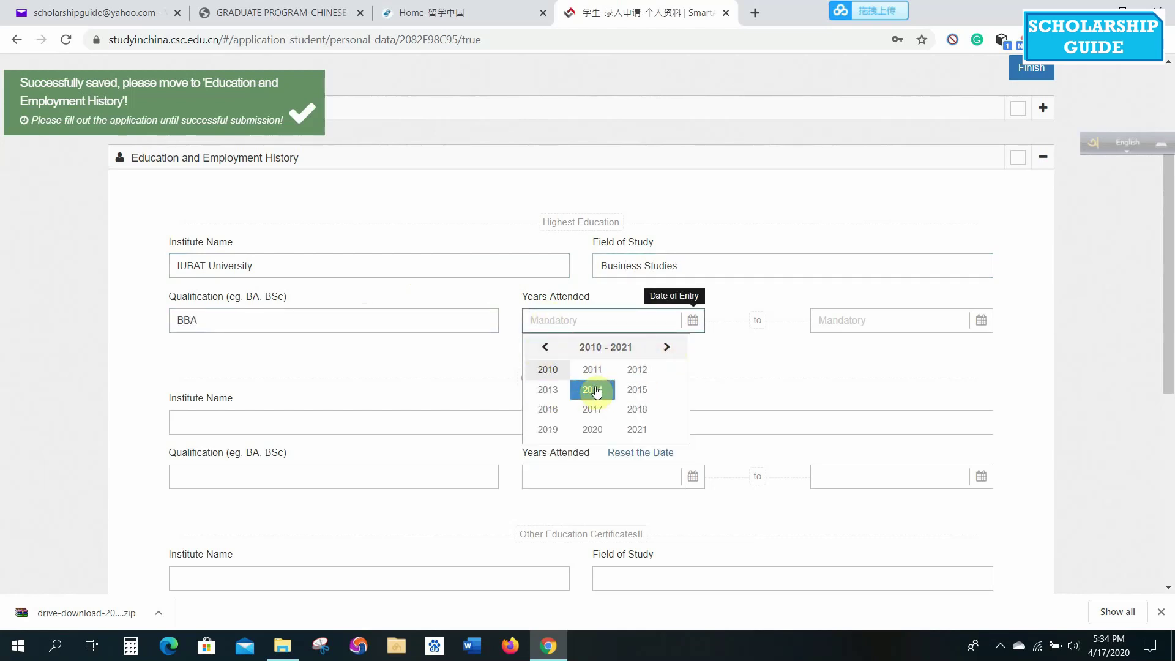
{"action": "left_click", "coordinate": [597, 389]}
{"action": "left_click", "coordinate": [637, 410]}
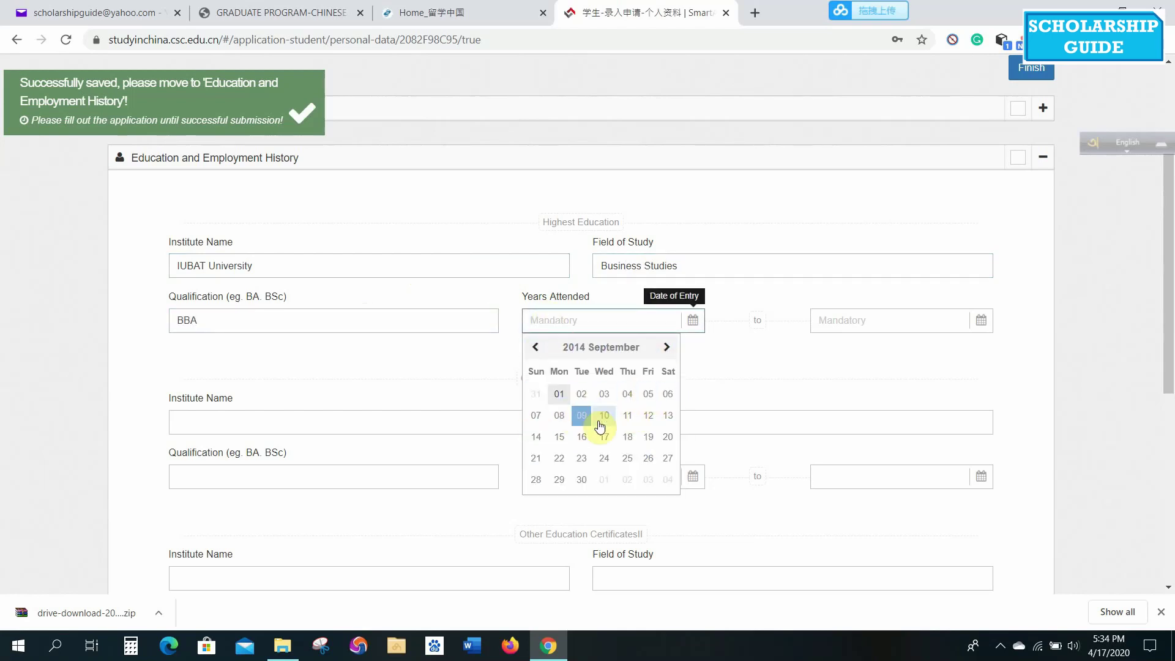
{"action": "left_click", "coordinate": [647, 394]}
Set the BBA completion date to 2019-08-31.
{"action": "left_click", "coordinate": [892, 320]}
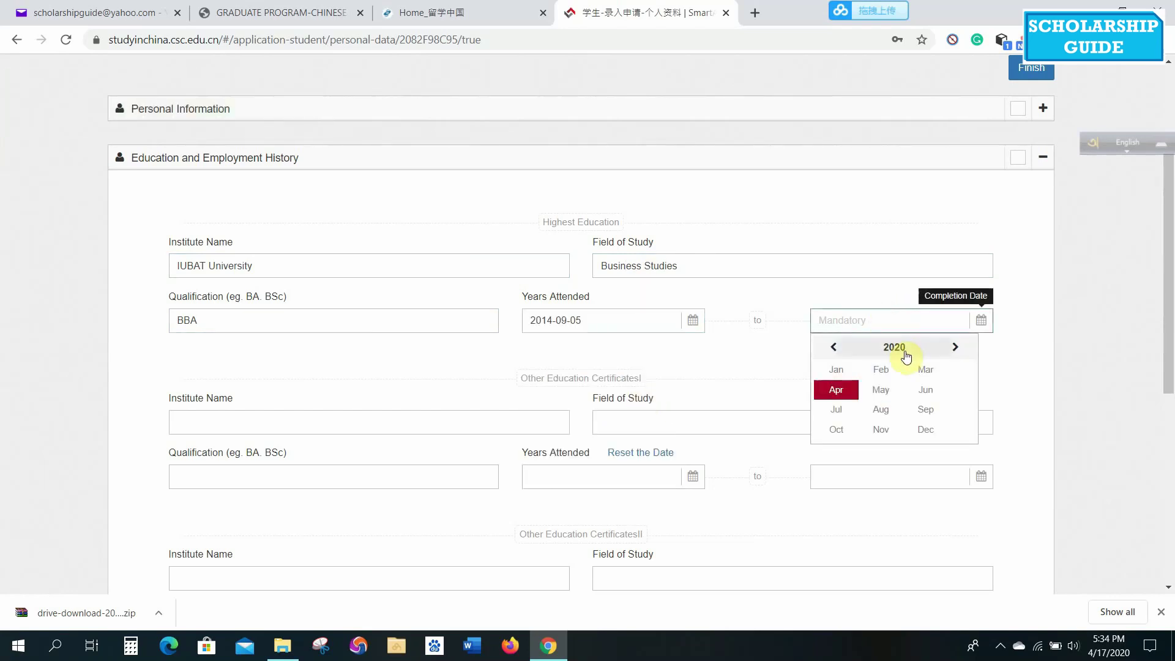
{"action": "left_click", "coordinate": [897, 347]}
{"action": "left_click", "coordinate": [834, 347]}
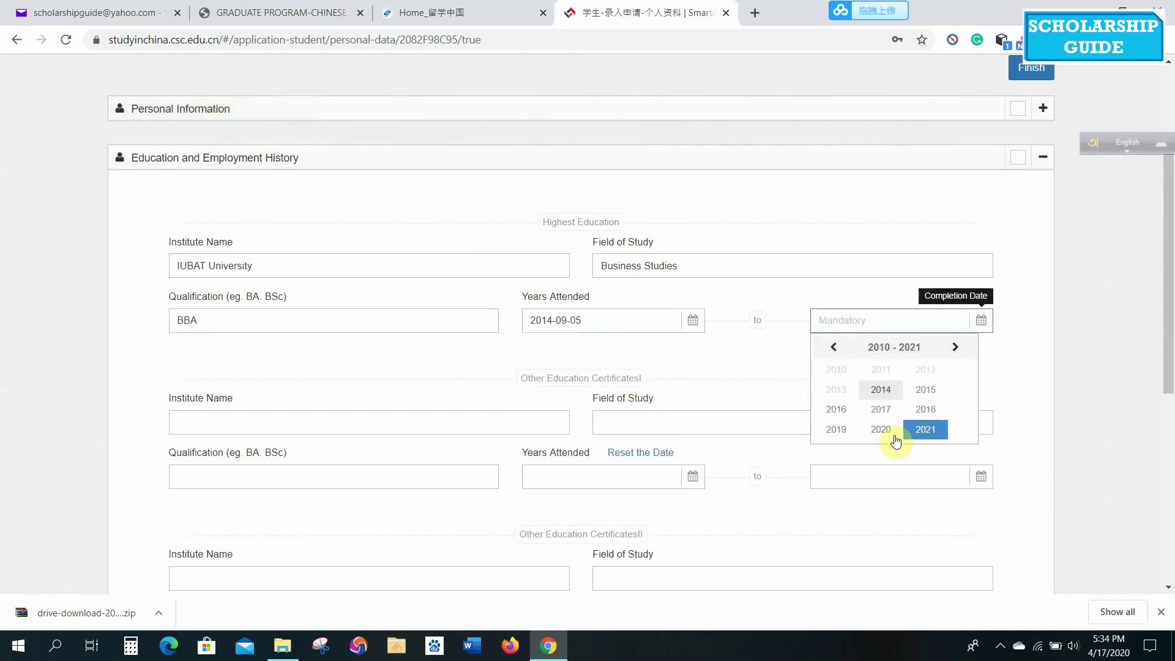
{"action": "left_click", "coordinate": [836, 429]}
{"action": "left_click", "coordinate": [881, 409]}
{"action": "left_click", "coordinate": [959, 481]}
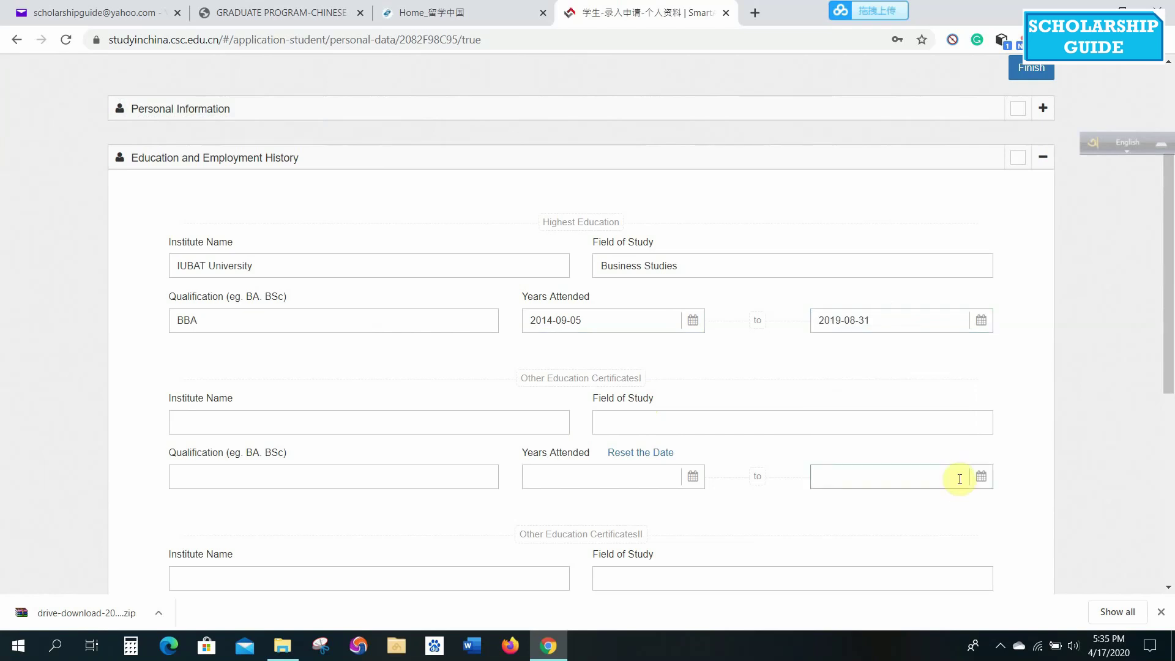
Add Romij Uddin College with Business Studies and HSC under Other Education Certificates I.
{"action": "scroll", "coordinate": [734, 306], "scroll_direction": "down", "scroll_amount": 3}
{"action": "left_click", "coordinate": [404, 258]}
{"action": "type", "text": "Romij Uddin College"}
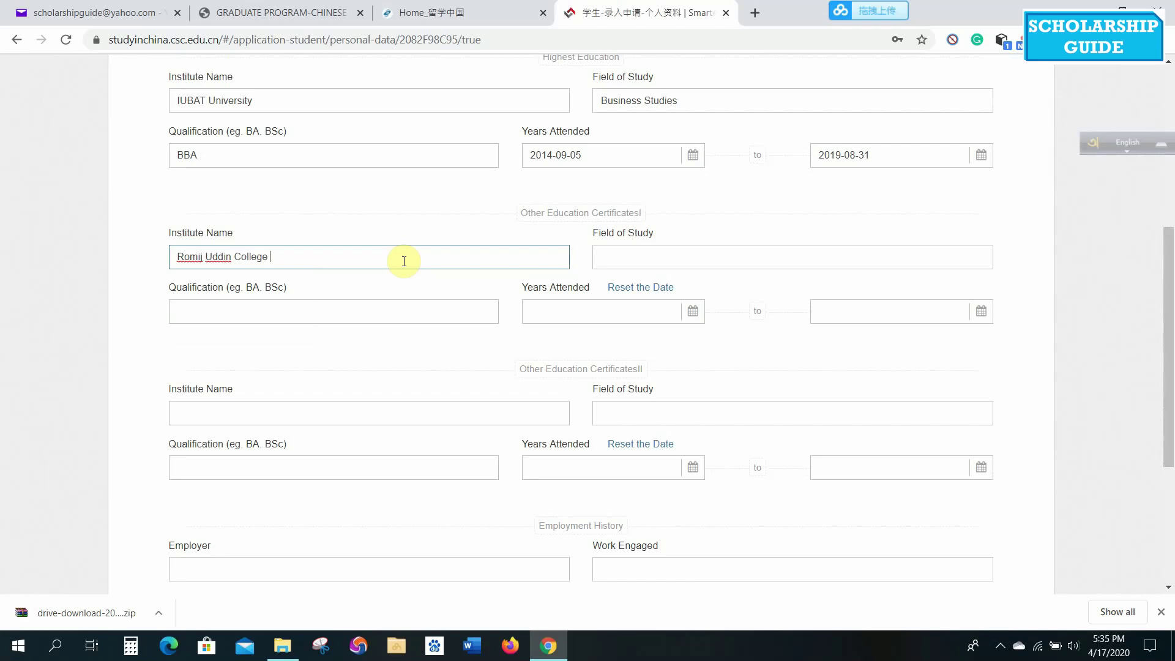
{"action": "left_click", "coordinate": [693, 252]}
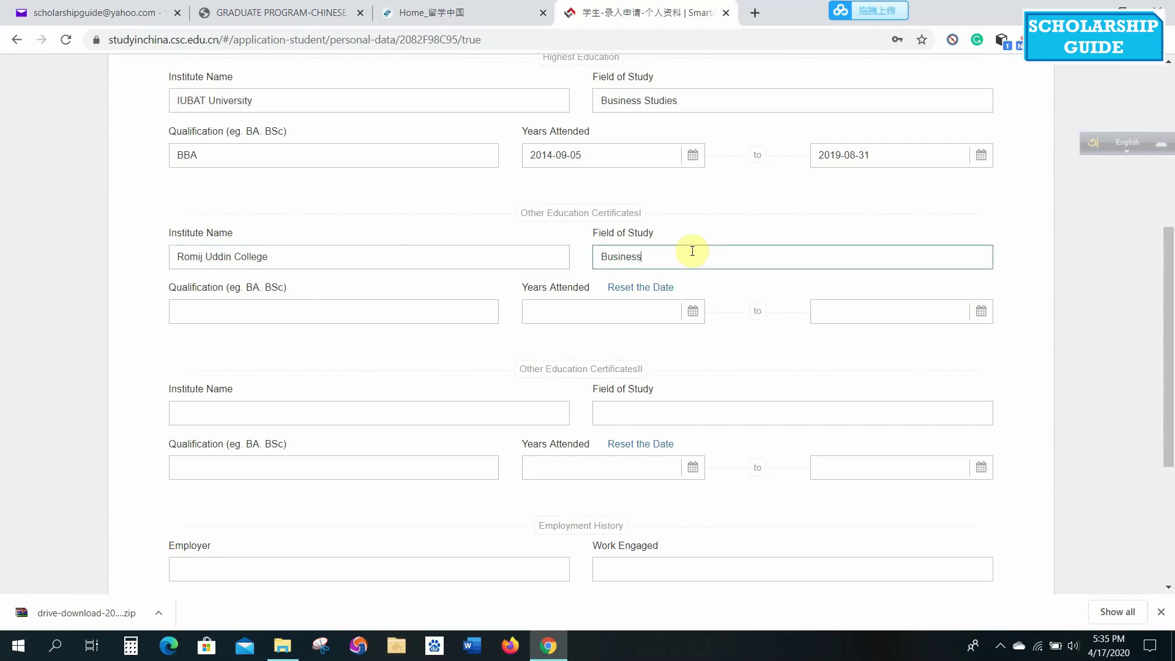
{"action": "left_click", "coordinate": [420, 310]}
{"action": "type", "text": "HSC"}
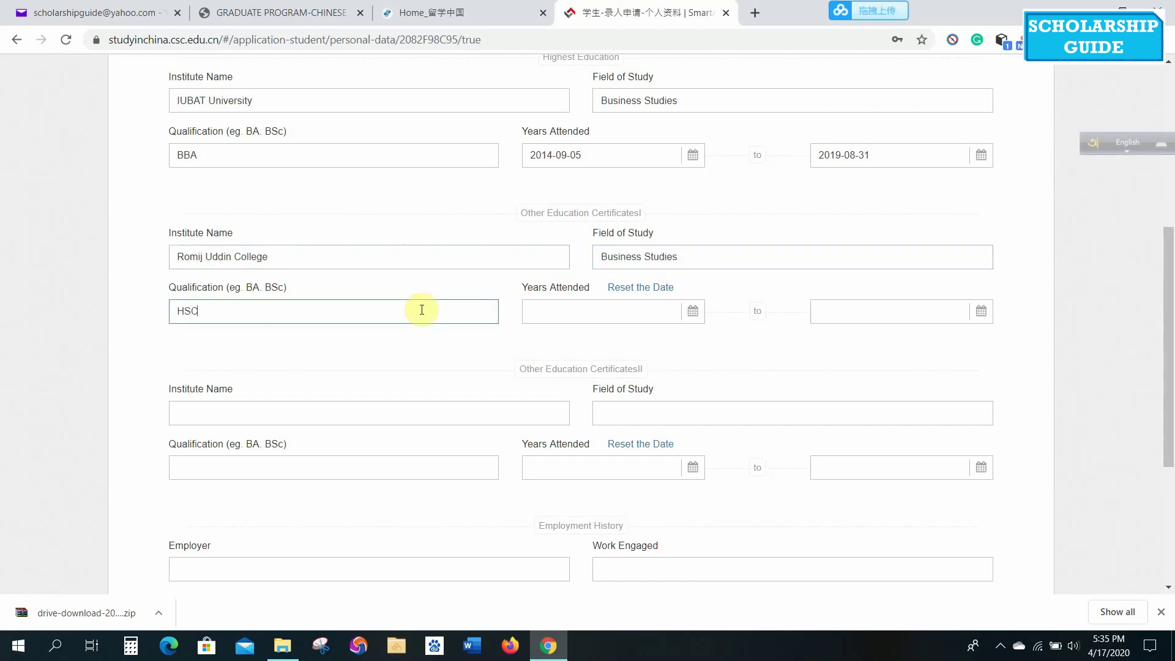
Set the HSC start date to 2012-01-01.
{"action": "left_click", "coordinate": [611, 311]}
{"action": "left_click", "coordinate": [612, 341]}
{"action": "left_click", "coordinate": [544, 337]}
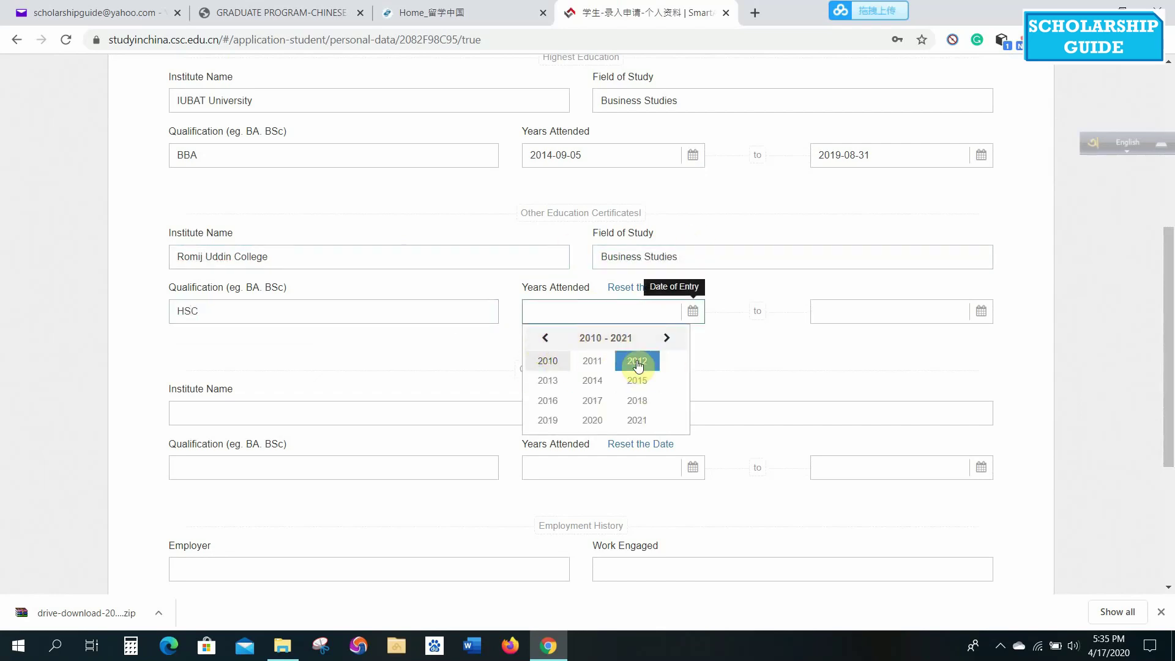
{"action": "left_click", "coordinate": [637, 361]}
{"action": "left_click", "coordinate": [548, 361]}
{"action": "left_click", "coordinate": [536, 407]}
Set the HSC completion date to 2014-12-31.
{"action": "left_click", "coordinate": [879, 311]}
{"action": "left_click", "coordinate": [881, 337]}
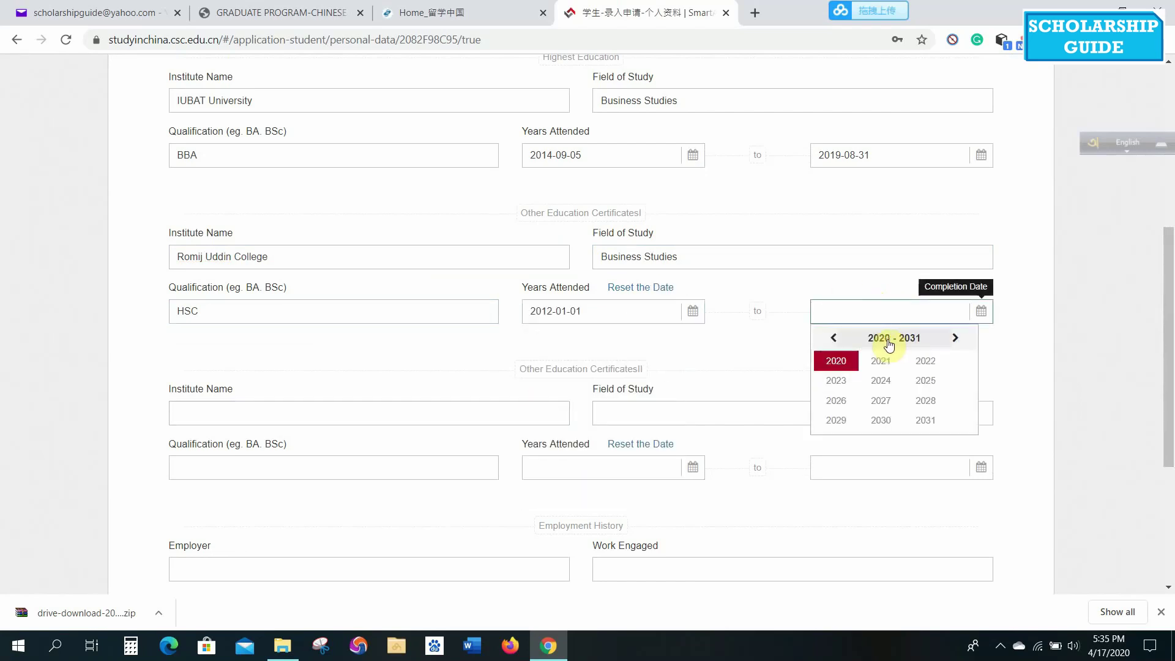
{"action": "left_click", "coordinate": [834, 338]}
{"action": "left_click", "coordinate": [893, 376]}
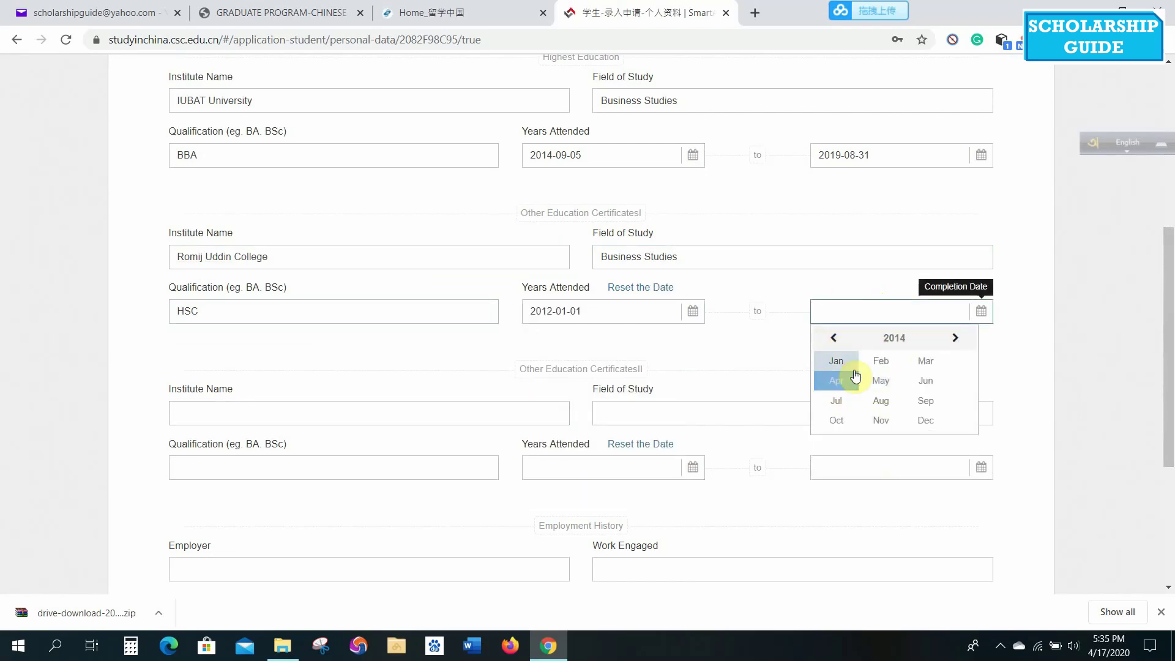
{"action": "left_click", "coordinate": [923, 419]}
{"action": "left_click", "coordinate": [893, 472]}
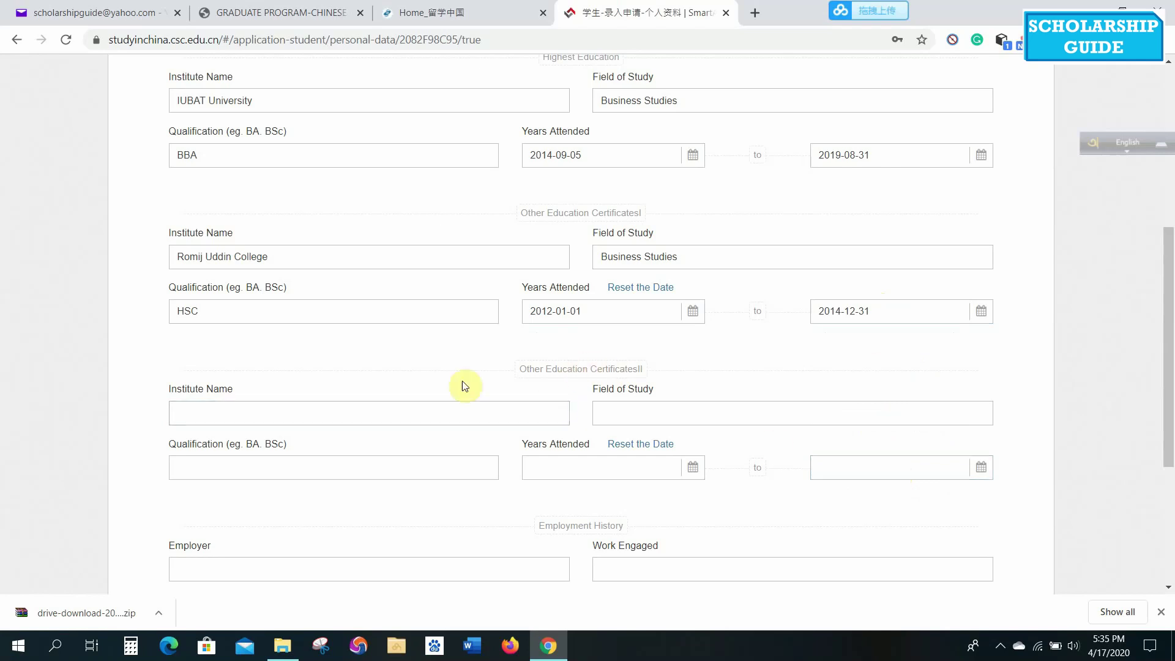
{"action": "left_click_drag", "start_coordinate": [1171, 334], "coordinate": [1161, 442]}
Enter ABC Construction as employer, Marketing as work, and Sr. Executive as title.
{"action": "left_click", "coordinate": [405, 325]}
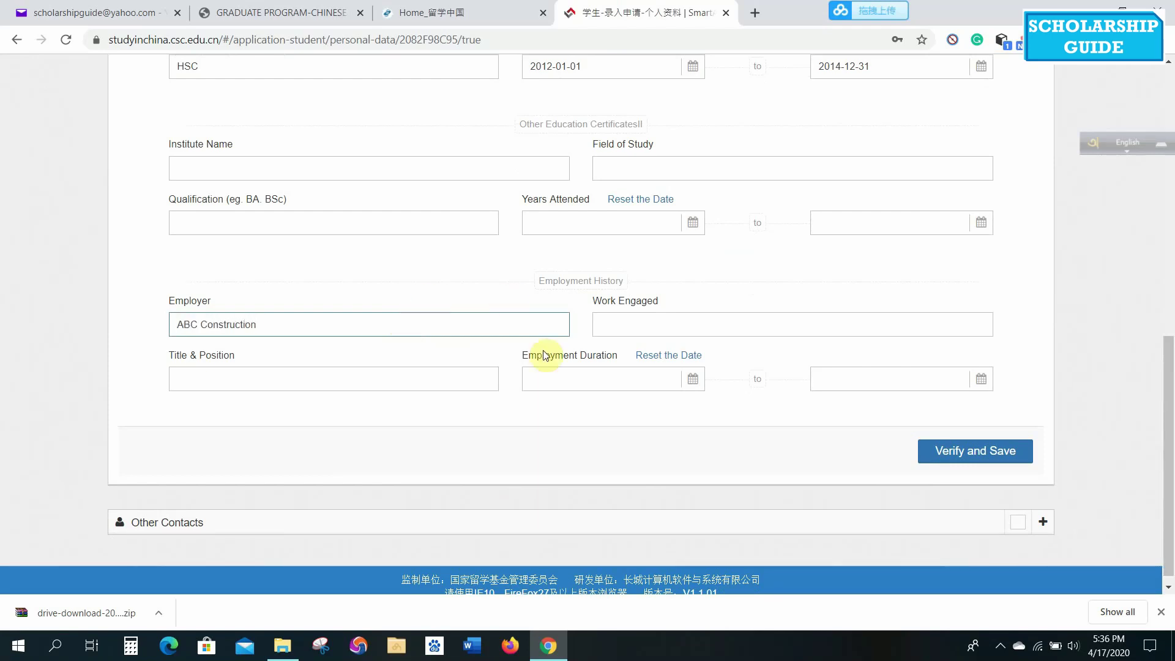
{"action": "left_click", "coordinate": [631, 325]}
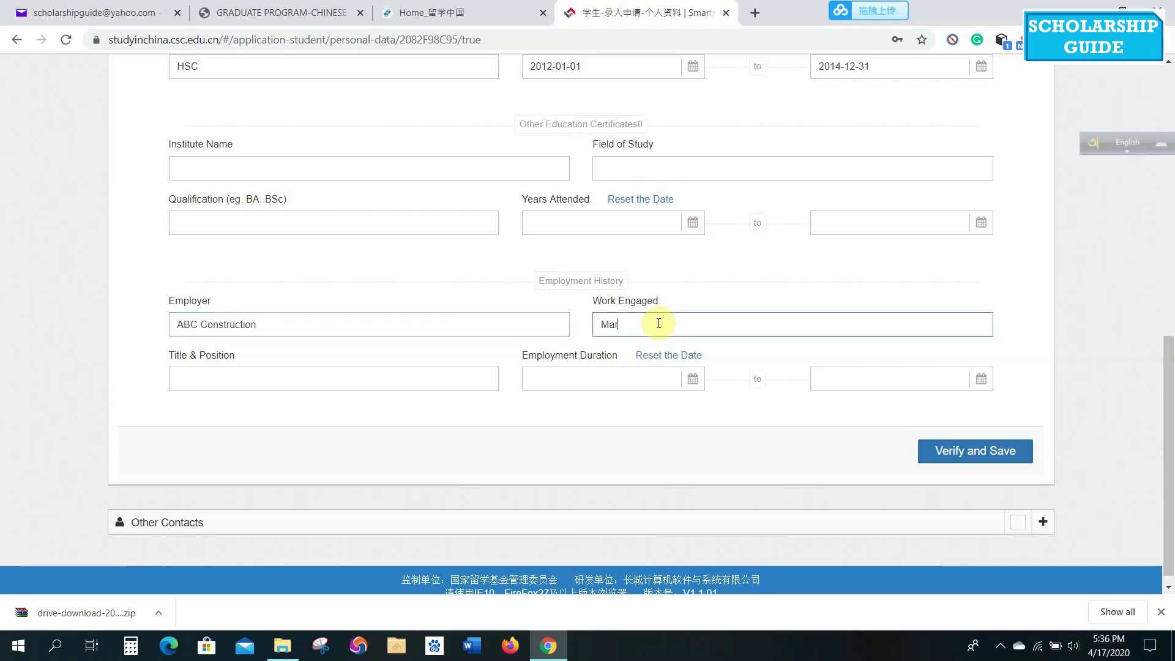
{"action": "left_click", "coordinate": [428, 377]}
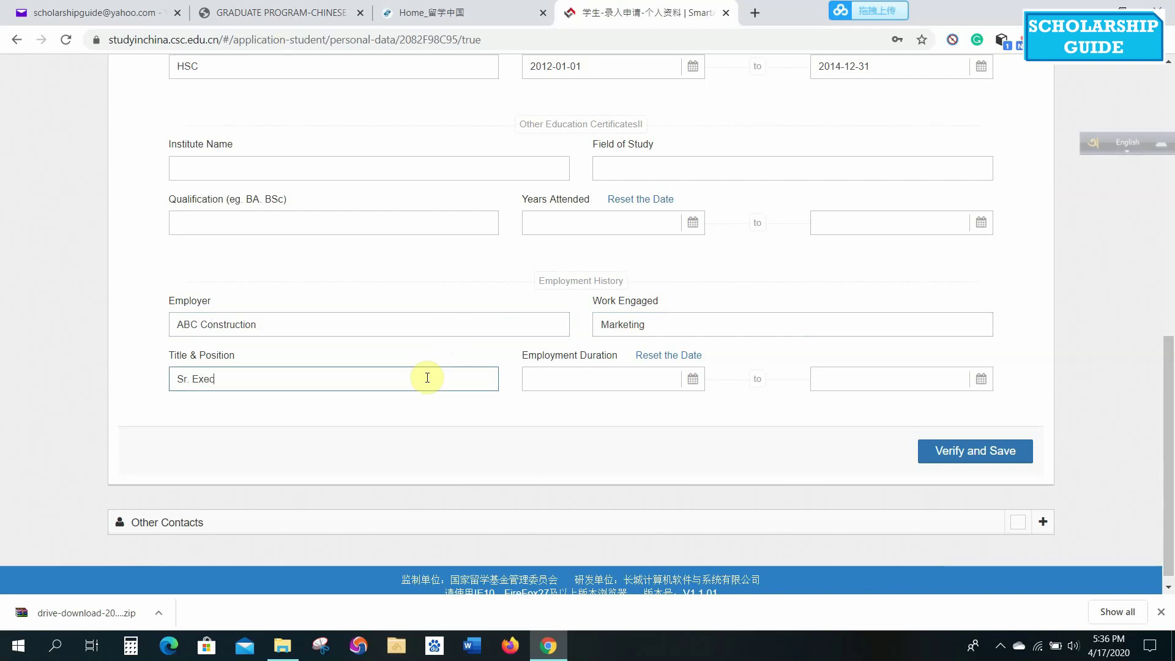
Set employment duration 2019-09-01 to 2020-04-30 and verify and save the section.
{"action": "left_click", "coordinate": [596, 383]}
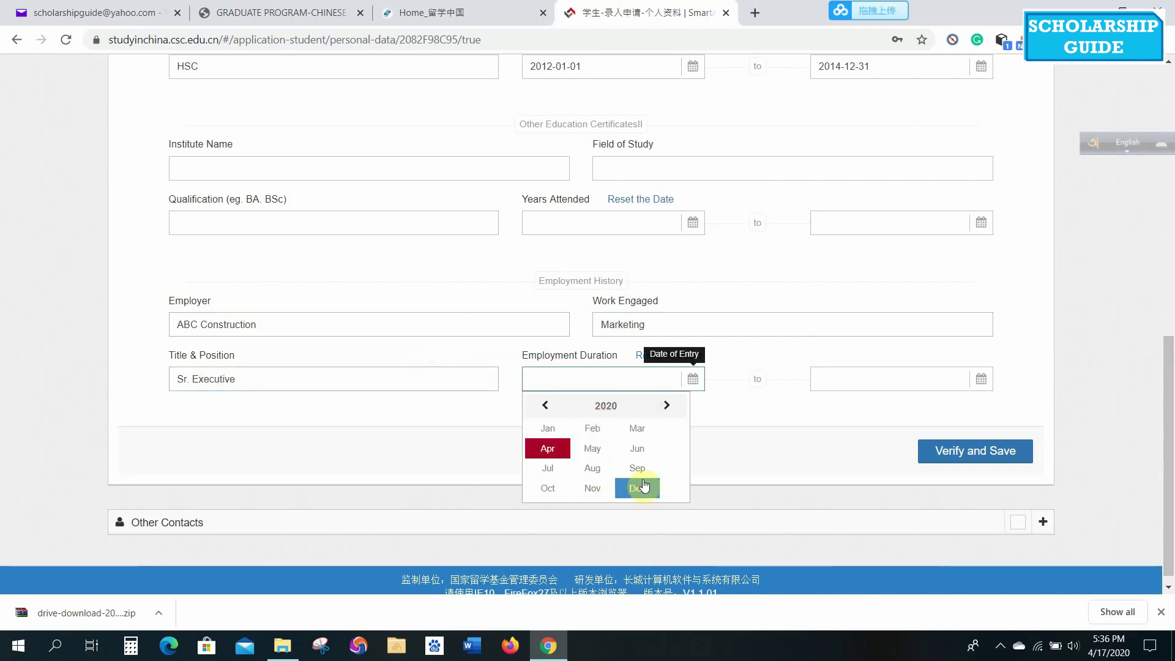
{"action": "left_click", "coordinate": [544, 407]}
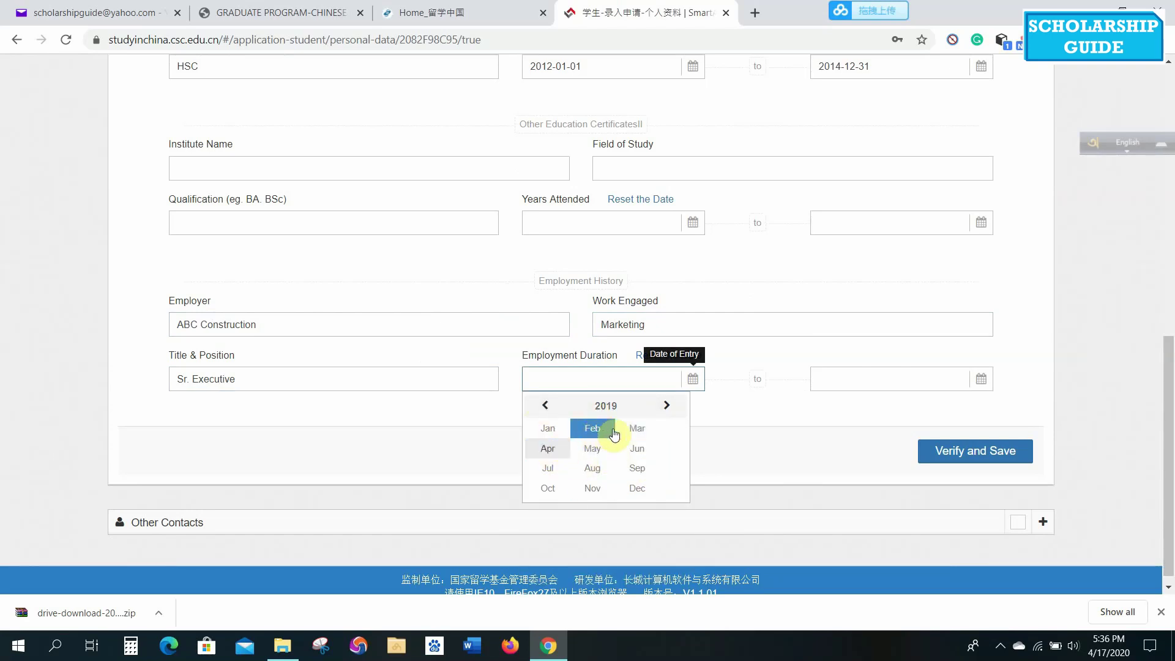
{"action": "left_click", "coordinate": [640, 469]}
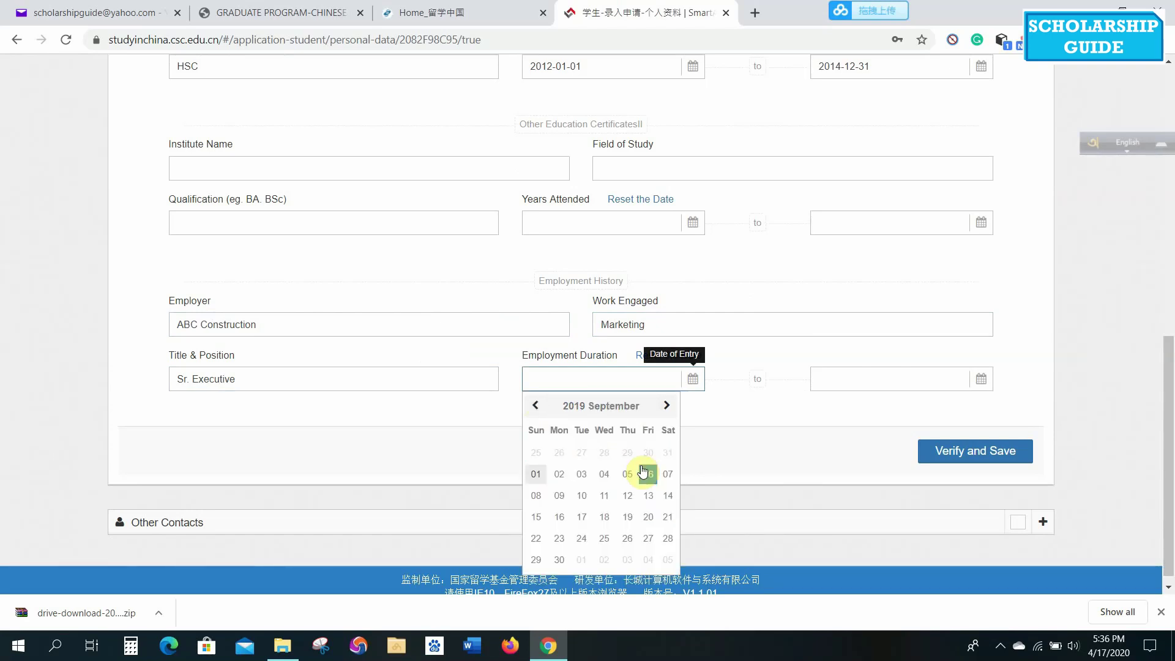
{"action": "left_click", "coordinate": [536, 474]}
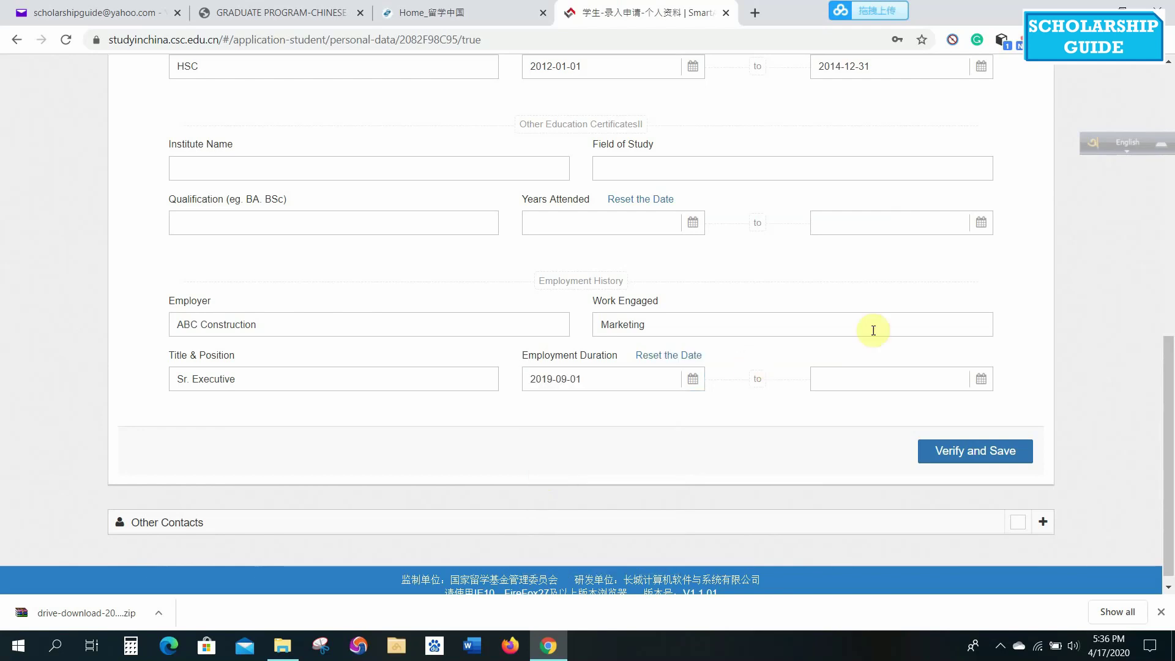
{"action": "left_click", "coordinate": [855, 381]}
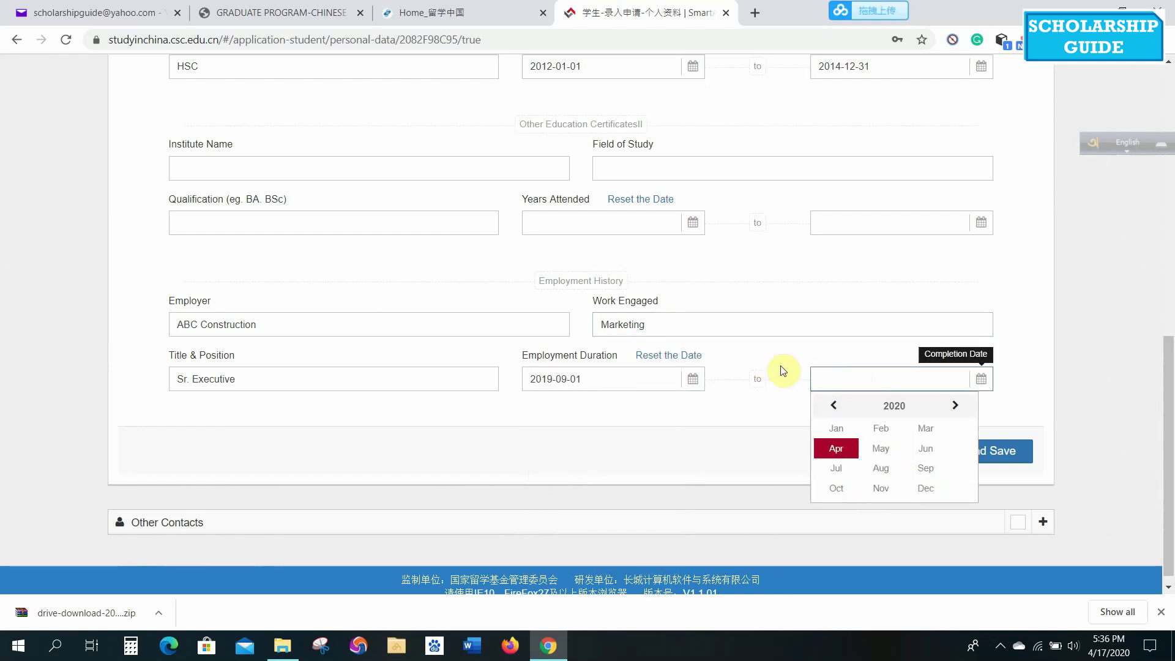
{"action": "left_click", "coordinate": [748, 375]}
{"action": "left_click", "coordinate": [889, 379]}
{"action": "left_click", "coordinate": [843, 451]}
{"action": "left_click", "coordinate": [907, 536]}
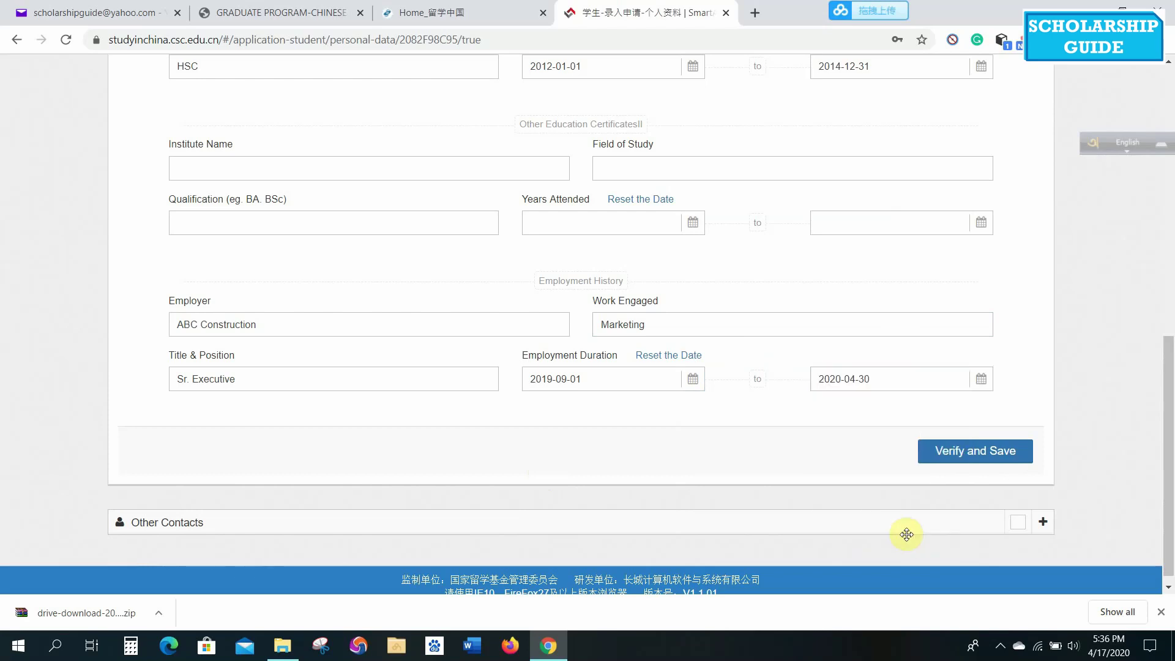
{"action": "left_click", "coordinate": [988, 456]}
Enter Not Applicable as China contact name, and N/A for e-mail, address and spouse's name.
{"action": "left_click_drag", "start_coordinate": [1169, 341], "coordinate": [1170, 239]}
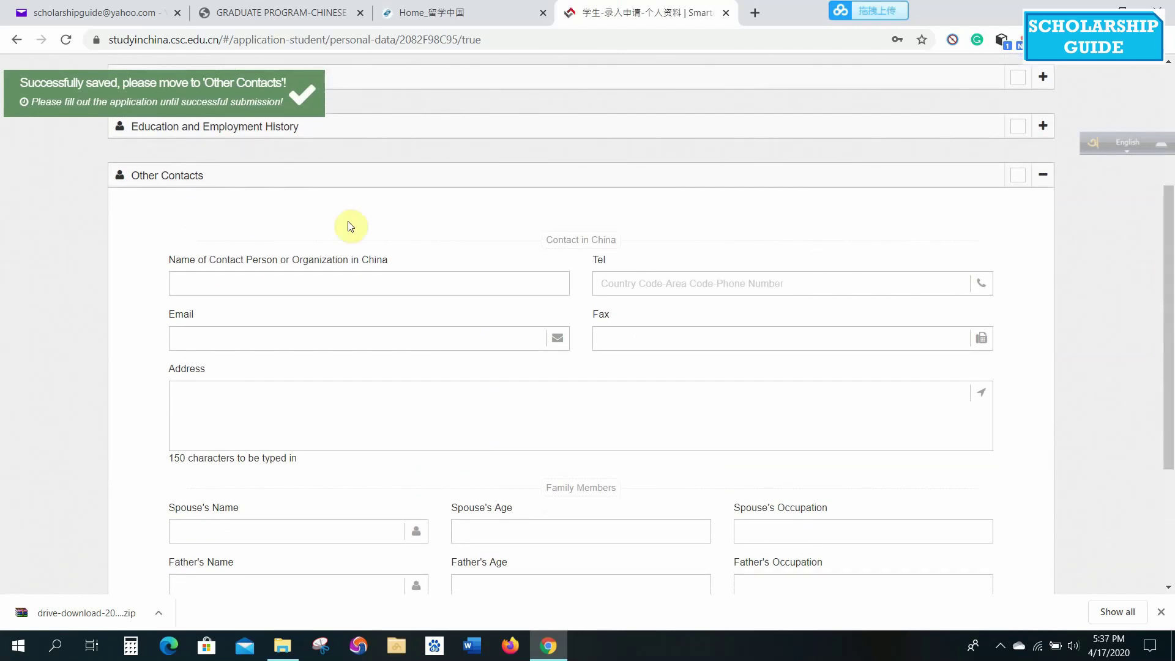
{"action": "left_click", "coordinate": [421, 288]}
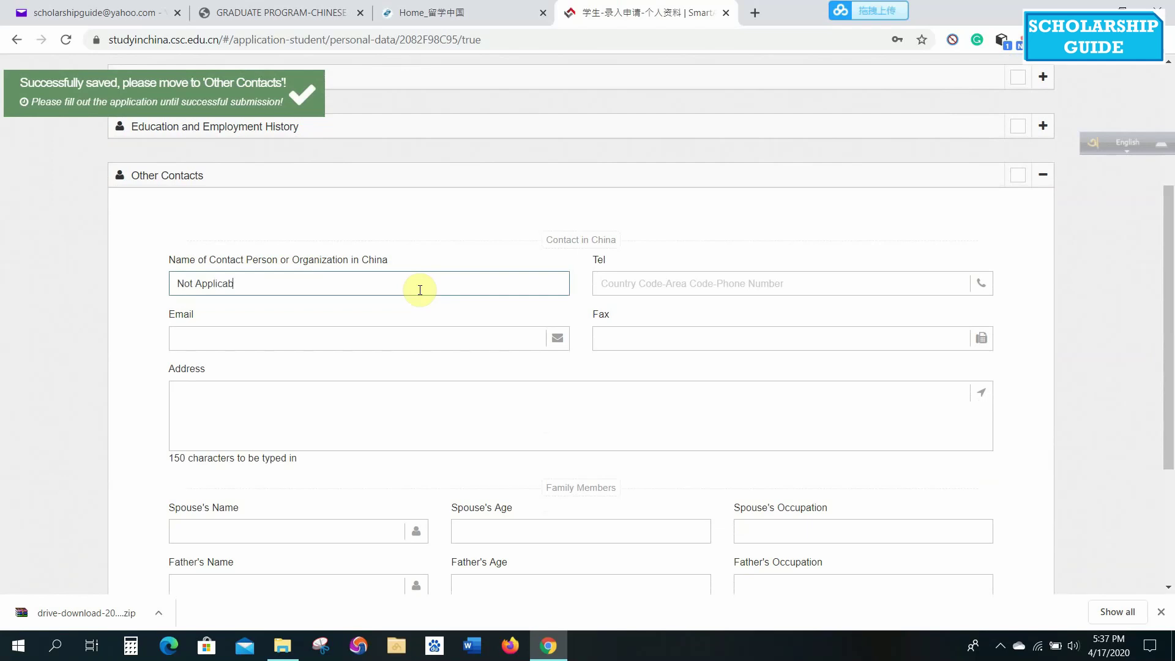
{"action": "left_click", "coordinate": [648, 281]}
{"action": "left_click", "coordinate": [216, 339]}
{"action": "type", "text": "N"}
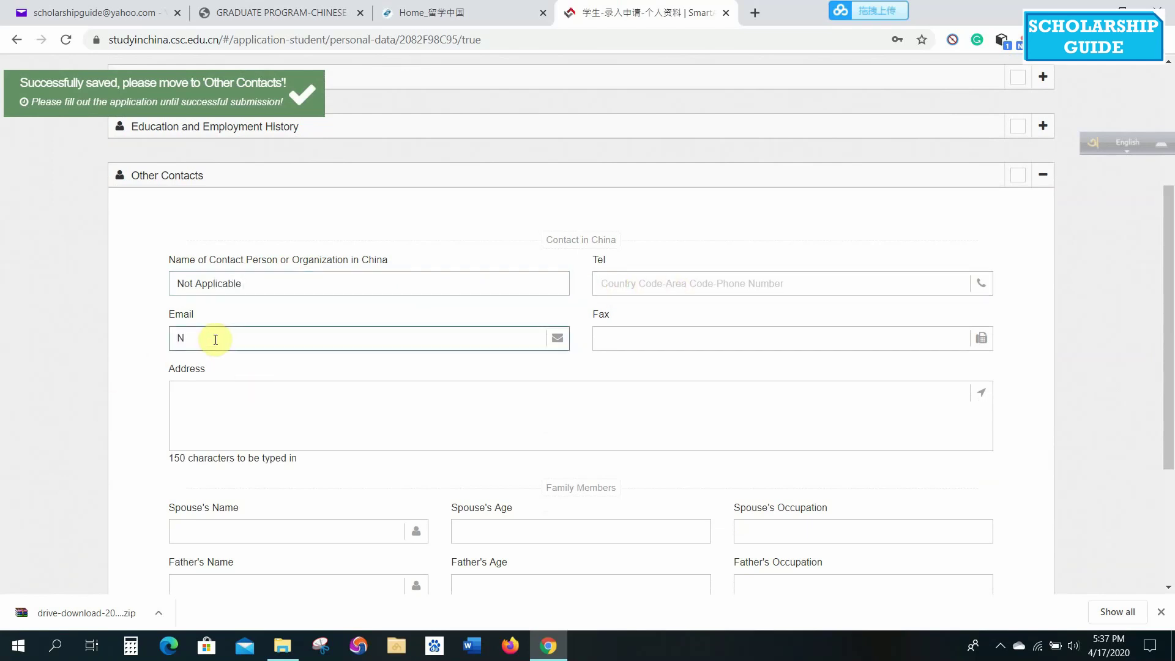
{"action": "type", "text": "/"}
{"action": "key", "text": "BackSpace"}
{"action": "left_click", "coordinate": [321, 428]}
{"action": "type", "text": "N/A"}
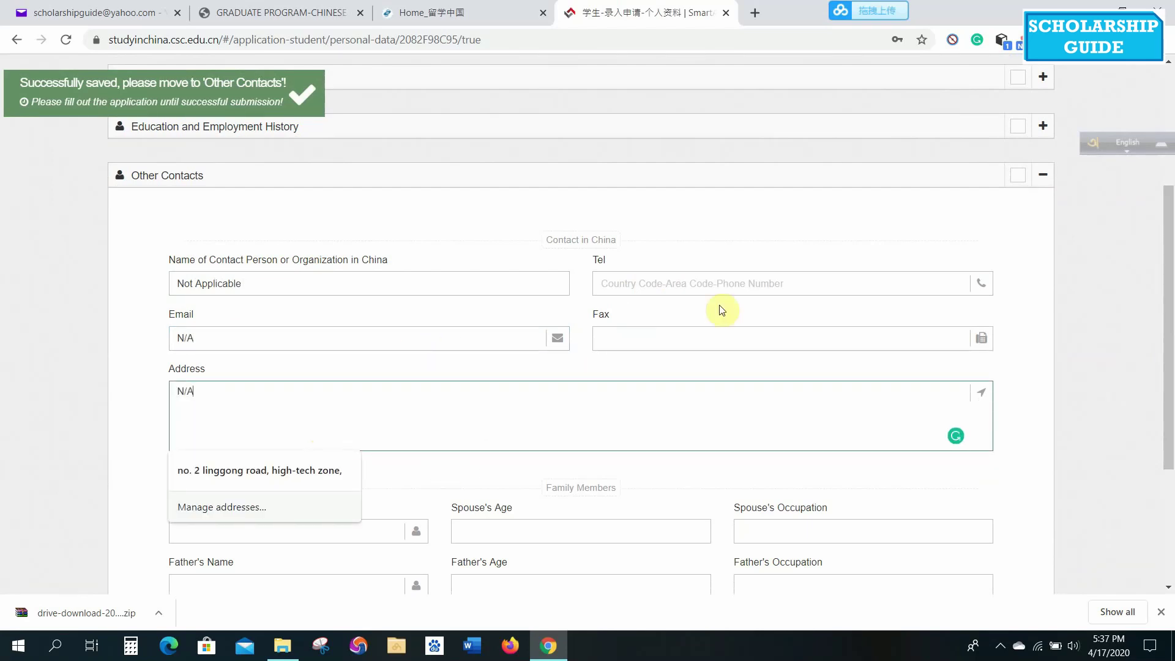
{"action": "left_click", "coordinate": [672, 336]}
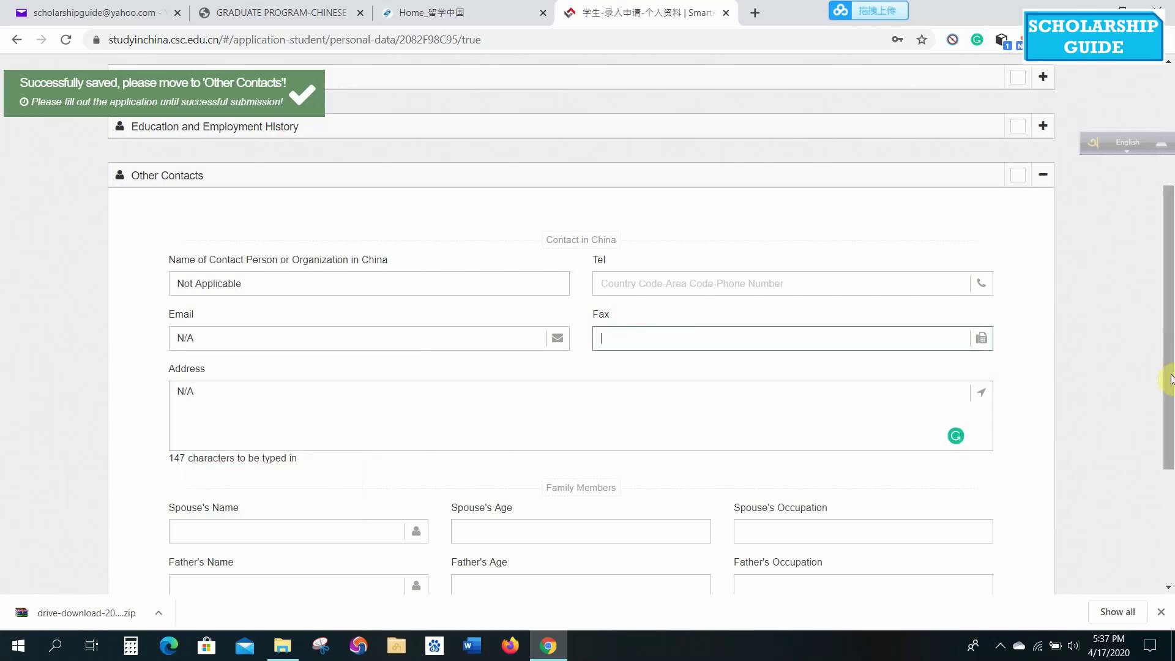
{"action": "scroll", "coordinate": [1169, 367], "scroll_direction": "down", "scroll_amount": 3}
{"action": "left_click", "coordinate": [314, 344]}
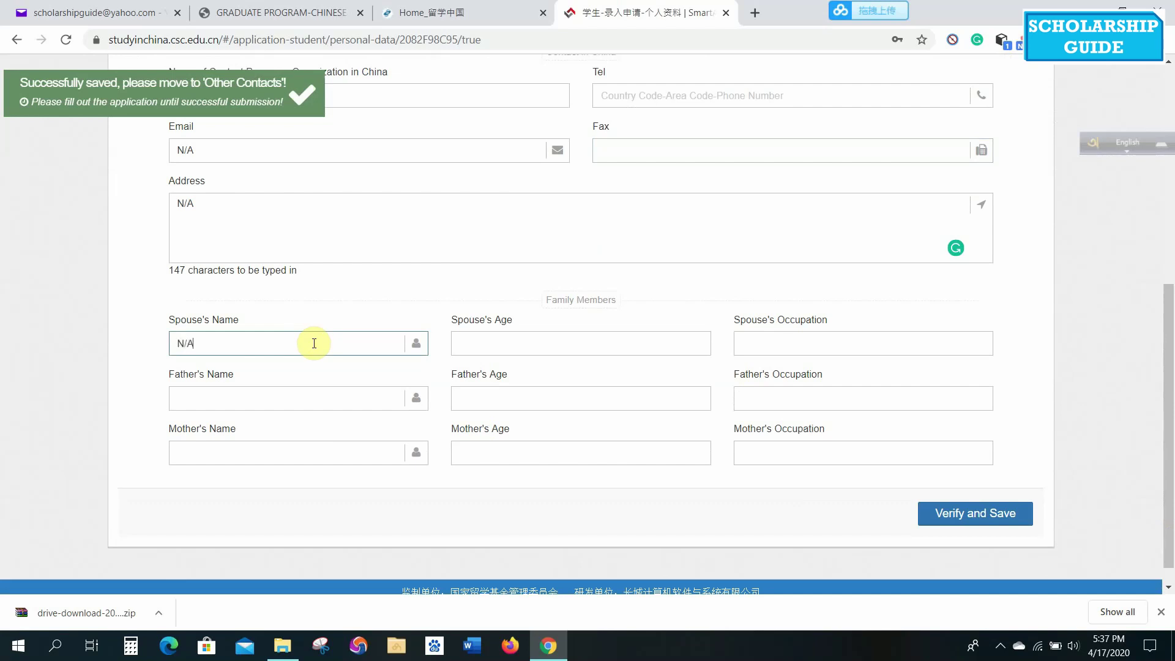
Record father (70, Business) and mother (60, Housewife) with their names, then try saving.
{"action": "left_click", "coordinate": [285, 394]}
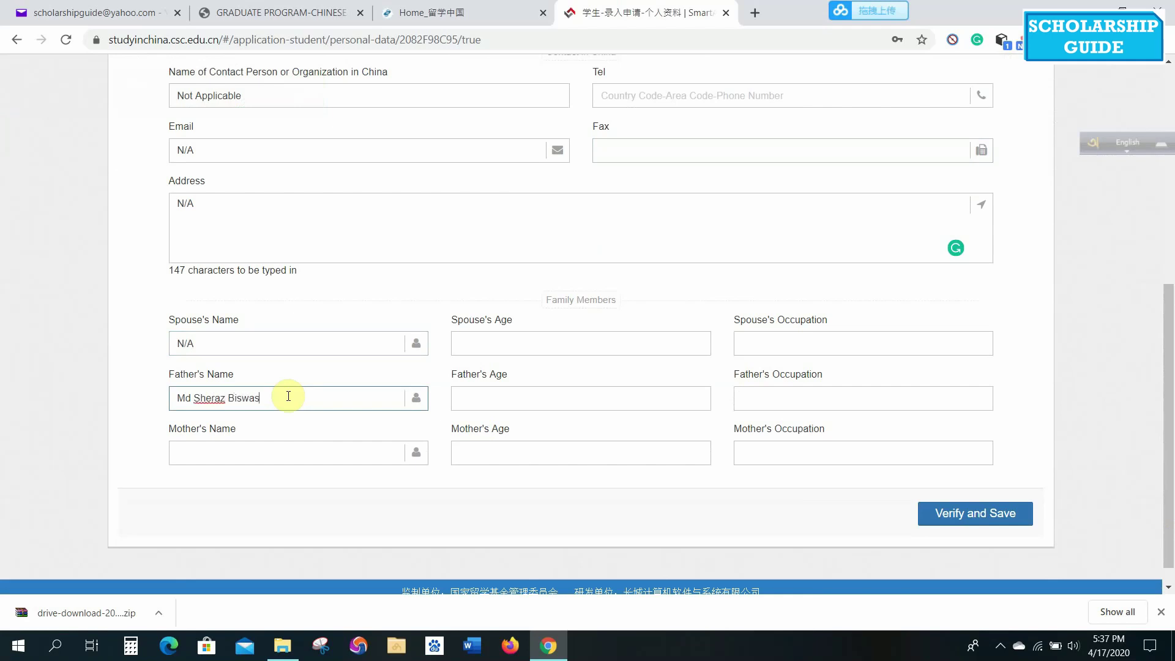
{"action": "left_click", "coordinate": [544, 400]}
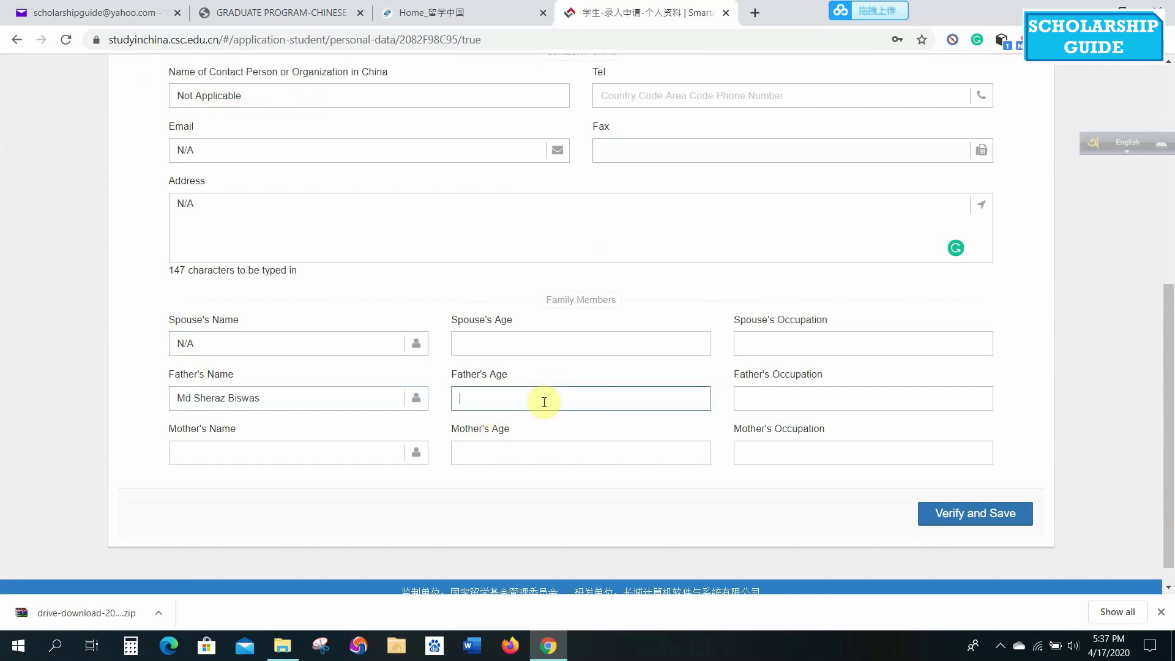
{"action": "left_click", "coordinate": [790, 398]}
{"action": "type", "text": "Business"}
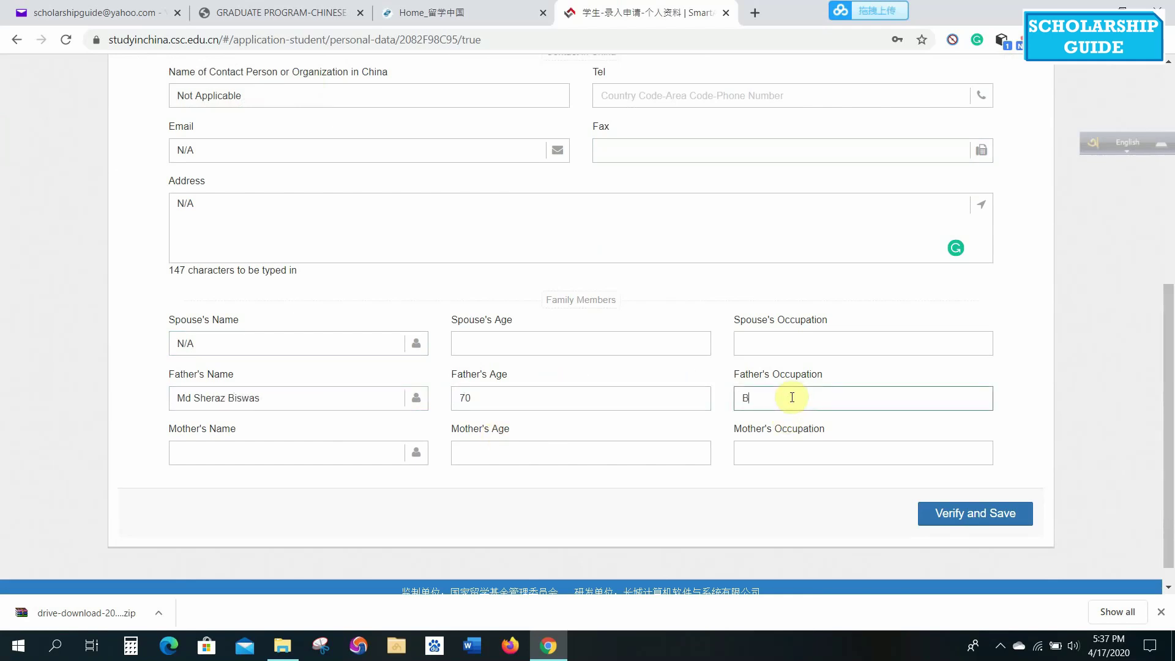
{"action": "left_click", "coordinate": [259, 442]}
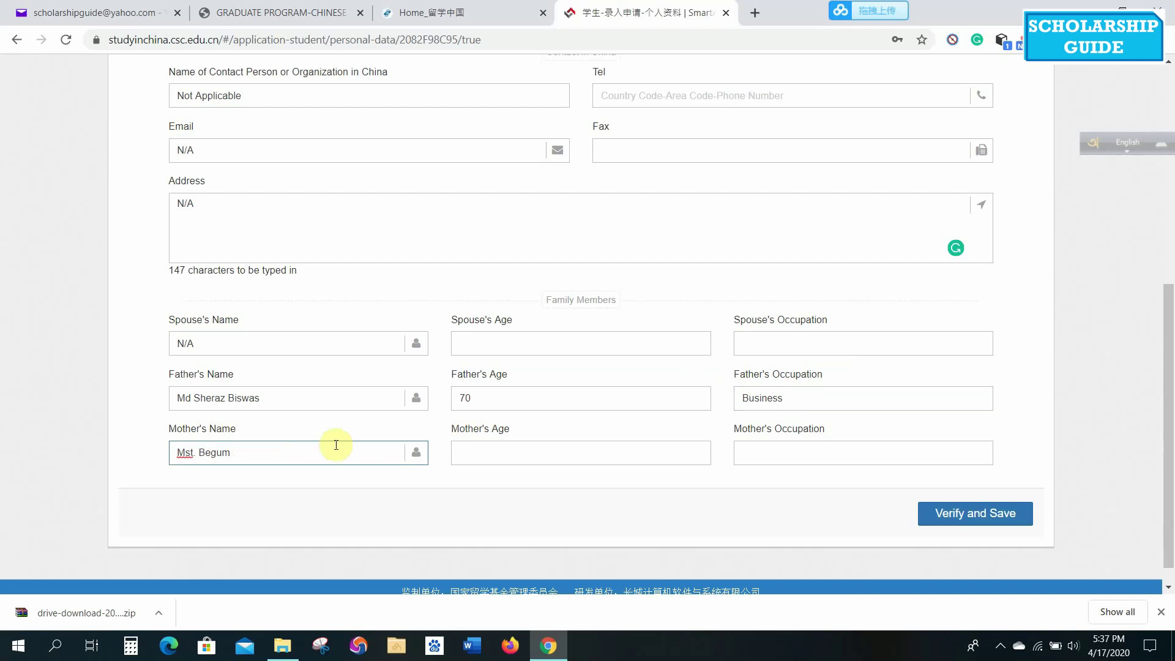
{"action": "left_click", "coordinate": [499, 443]}
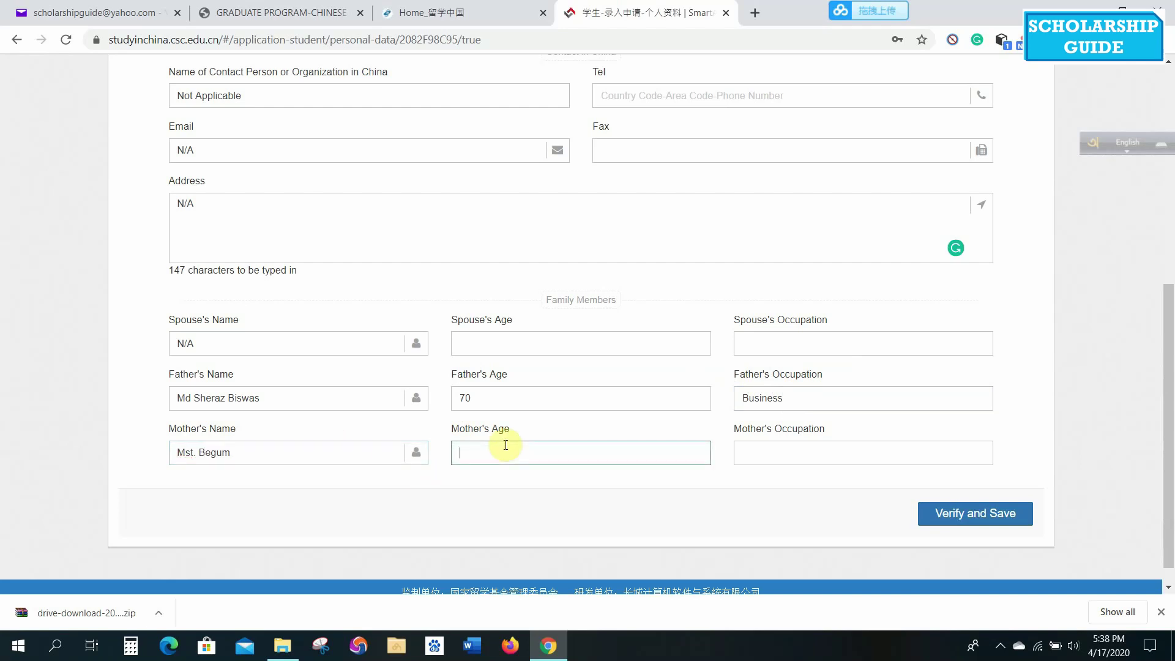
{"action": "left_click", "coordinate": [788, 454]}
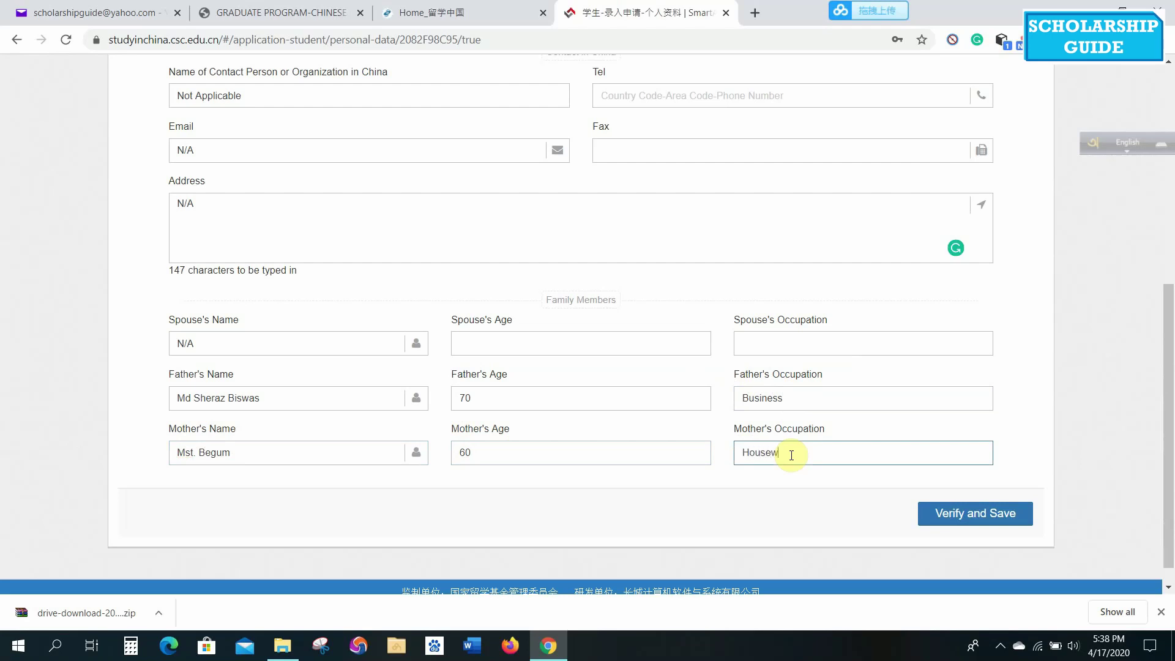
{"action": "left_click", "coordinate": [981, 515]}
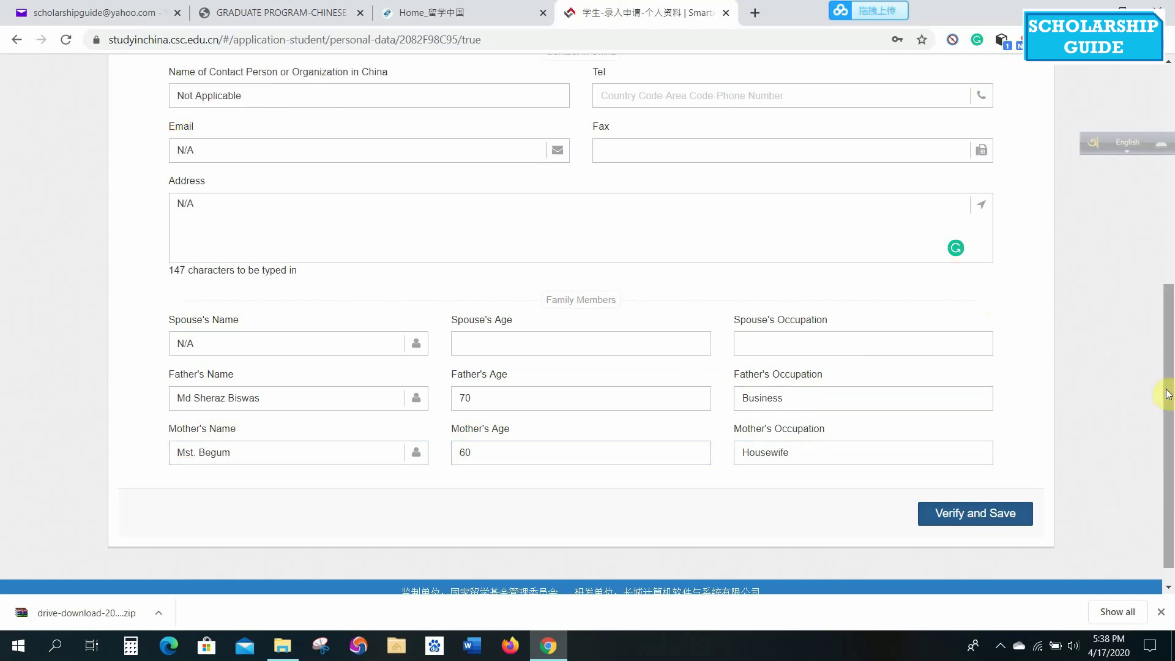
{"action": "left_click_drag", "start_coordinate": [1167, 393], "coordinate": [1166, 346]}
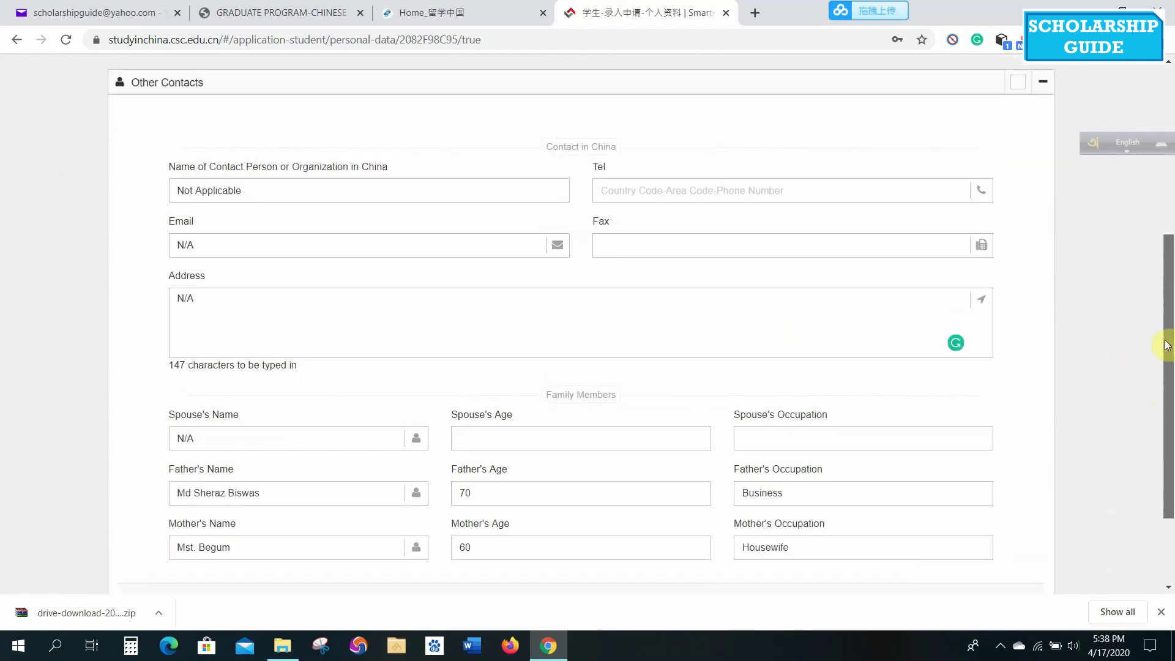
Clear the N/A contact e-mail, re-enter Not Applicable as contact name, and save Other Contacts.
{"action": "left_click", "coordinate": [295, 190]}
{"action": "key", "text": "BackSpace"}
{"action": "key", "text": "BackSpace"}
{"action": "key", "text": "BackSpace"}
{"action": "key", "text": "BackSpace"}
{"action": "key", "text": "BackSpace"}
{"action": "key", "text": "BackSpace"}
{"action": "key", "text": "BackSpace"}
{"action": "key", "text": "BackSpace"}
{"action": "key", "text": "BackSpace"}
{"action": "key", "text": "BackSpace"}
{"action": "key", "text": "BackSpace"}
{"action": "key", "text": "BackSpace"}
{"action": "key", "text": "BackSpace"}
{"action": "key", "text": "BackSpace"}
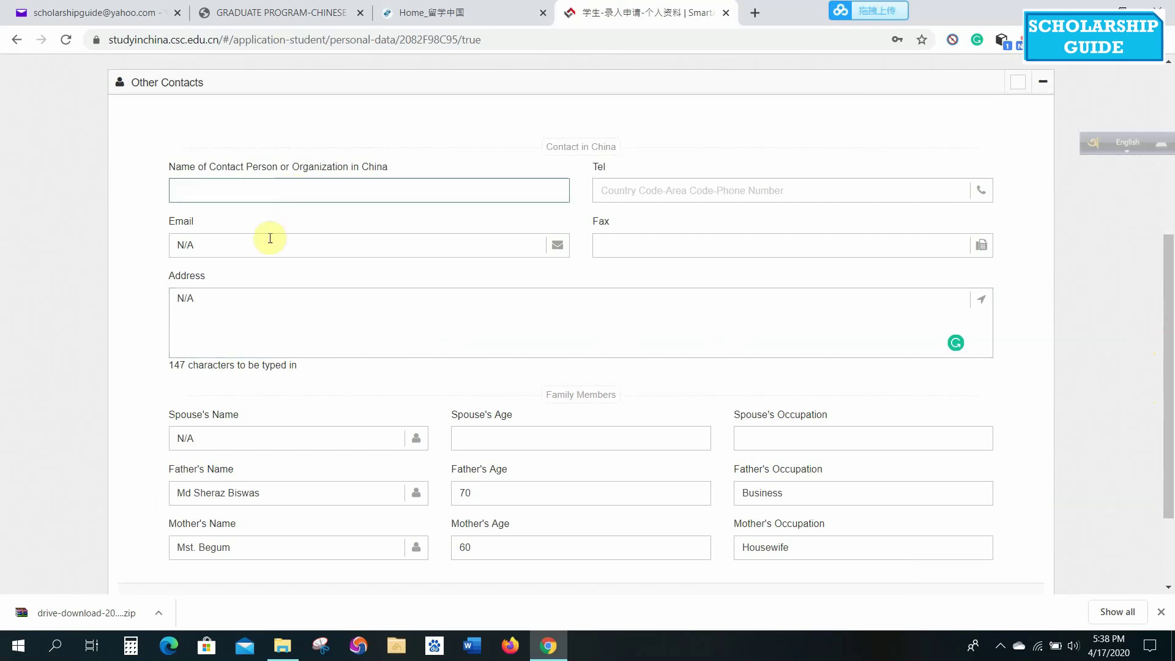
{"action": "left_click", "coordinate": [263, 245]}
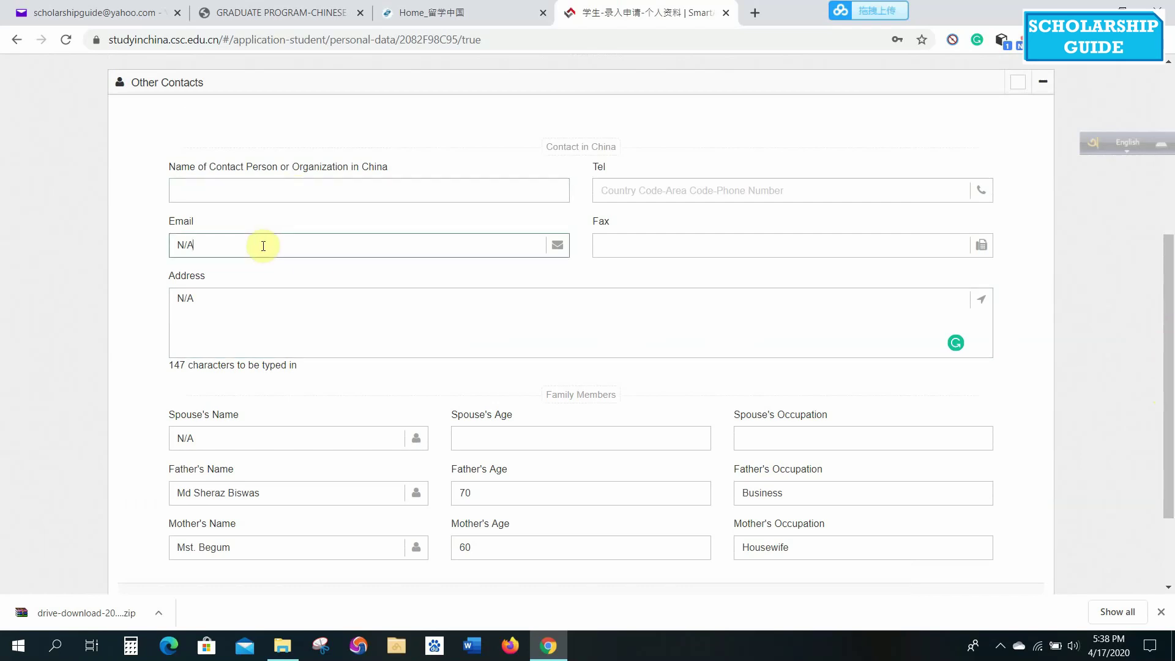
{"action": "left_click", "coordinate": [290, 187]}
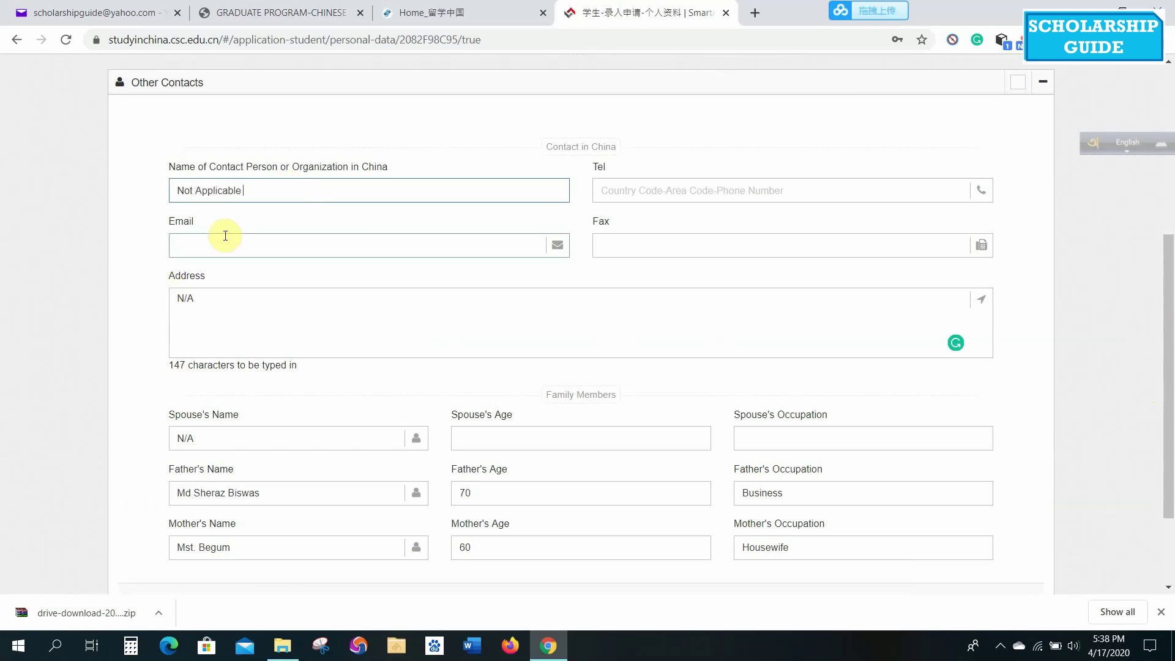
{"action": "left_click_drag", "start_coordinate": [1168, 274], "coordinate": [1168, 338]}
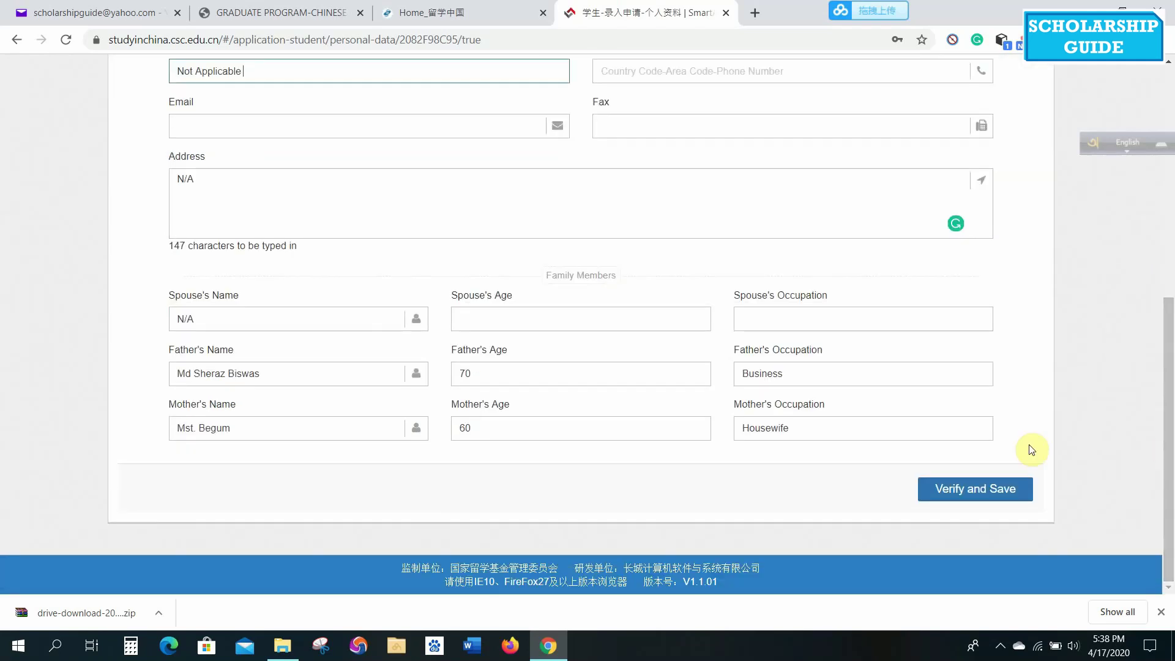
{"action": "left_click", "coordinate": [963, 495]}
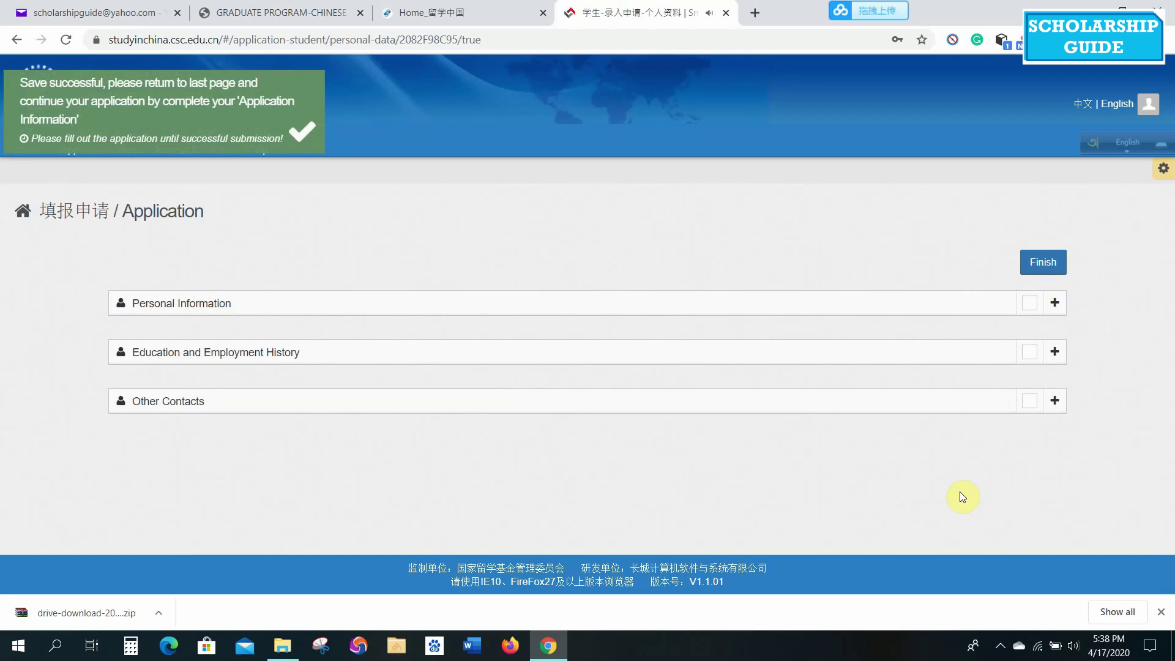
Finish personal details, check Wuhan University's program type, then go to Type B Application.
{"action": "left_click", "coordinate": [1044, 263]}
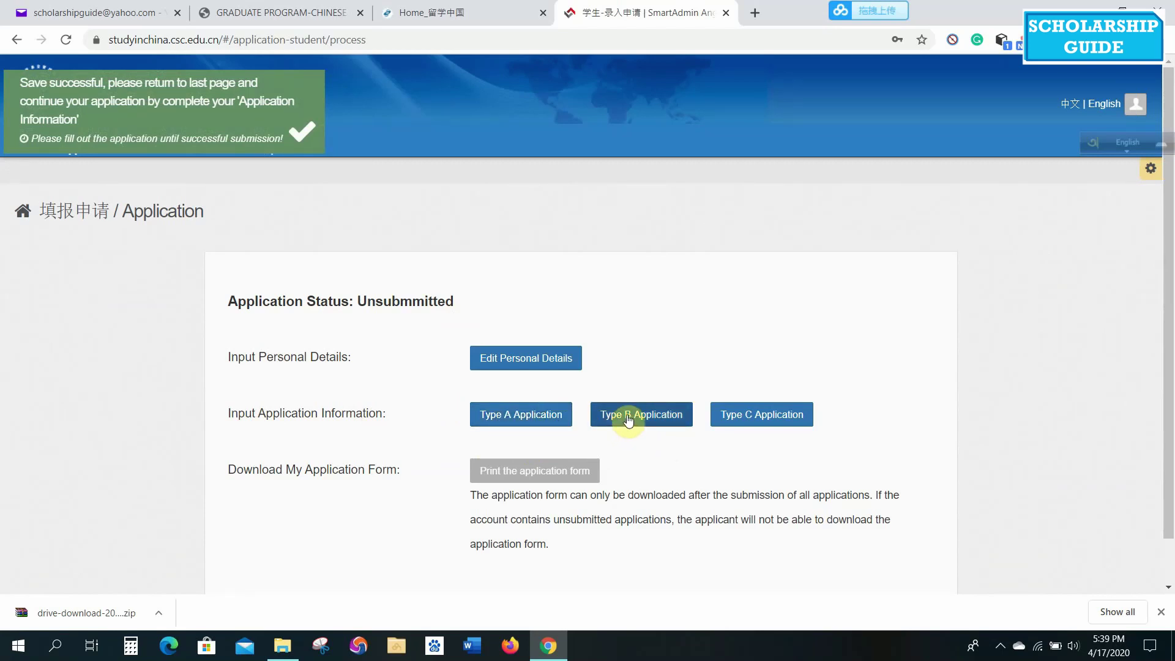
{"action": "left_click", "coordinate": [238, 9]}
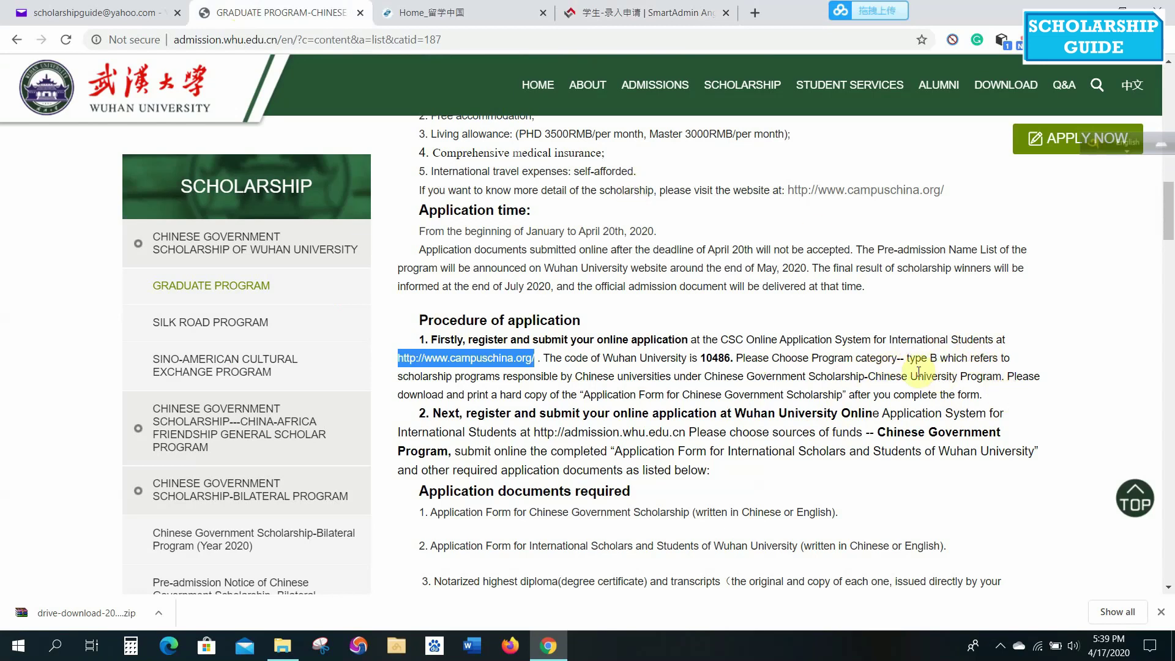
{"action": "left_click", "coordinate": [638, 7]}
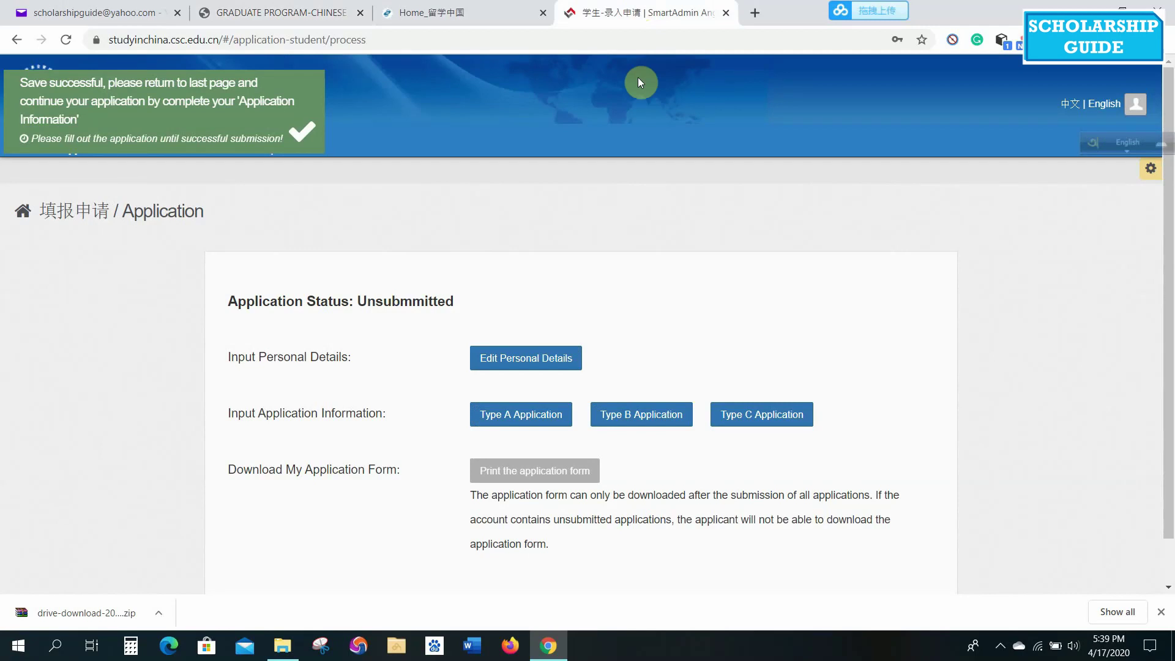
{"action": "left_click", "coordinate": [630, 416]}
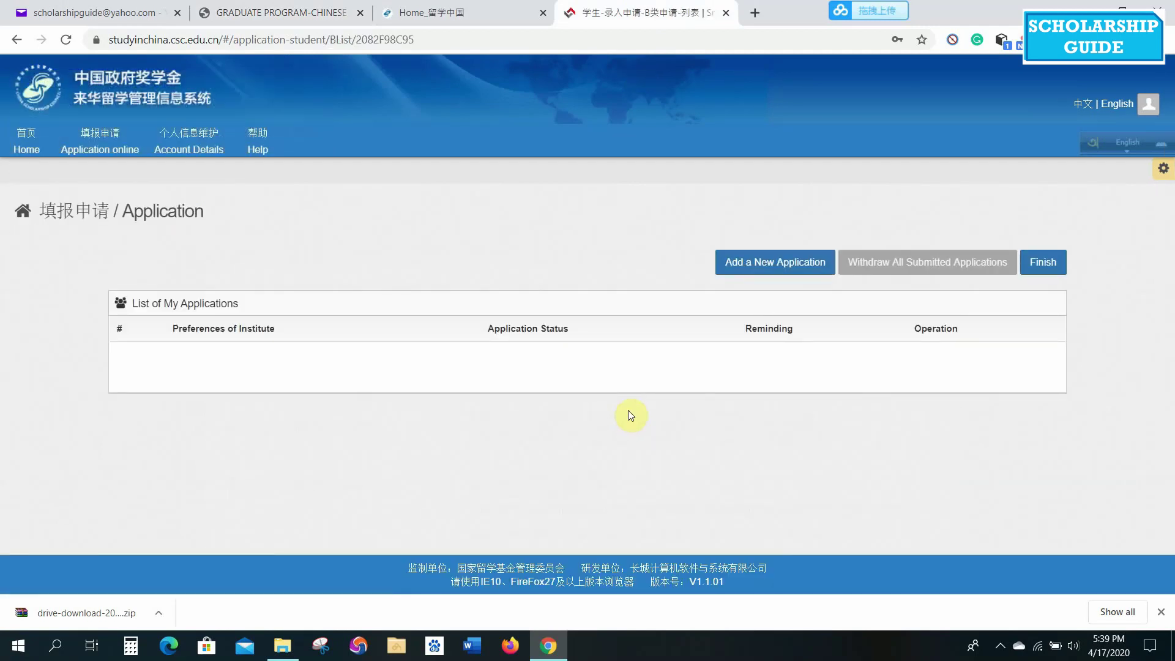
Add a new application and paste Wuhan University's code 10486 into Agency No.
{"action": "left_click", "coordinate": [784, 270]}
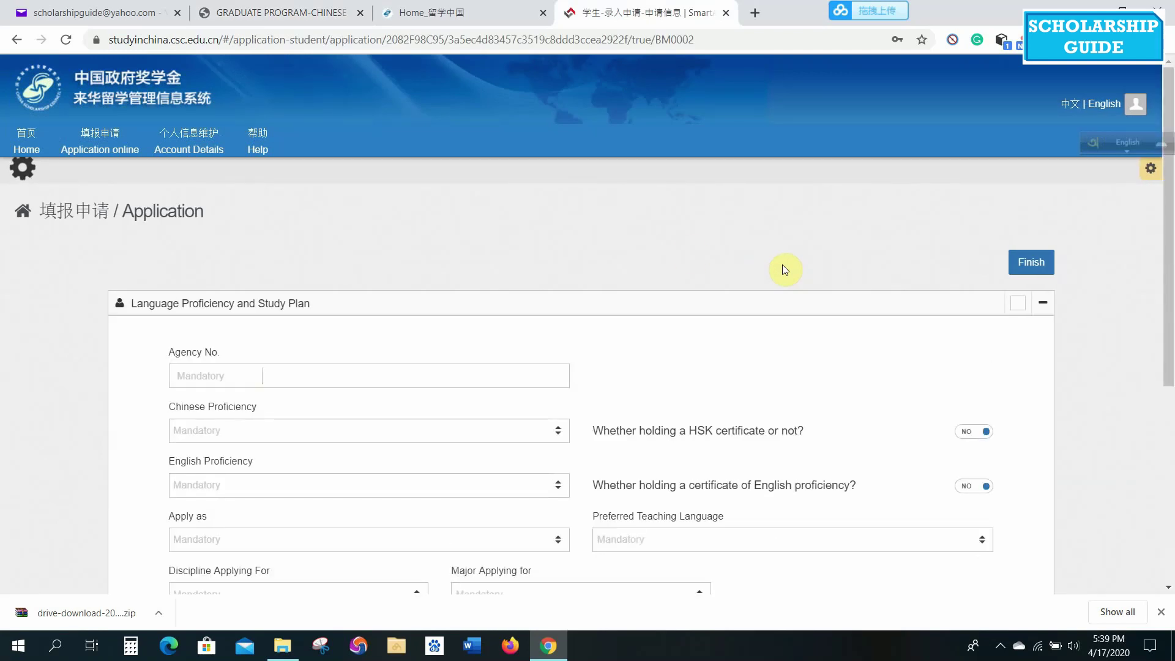
{"action": "left_click", "coordinate": [244, 371]}
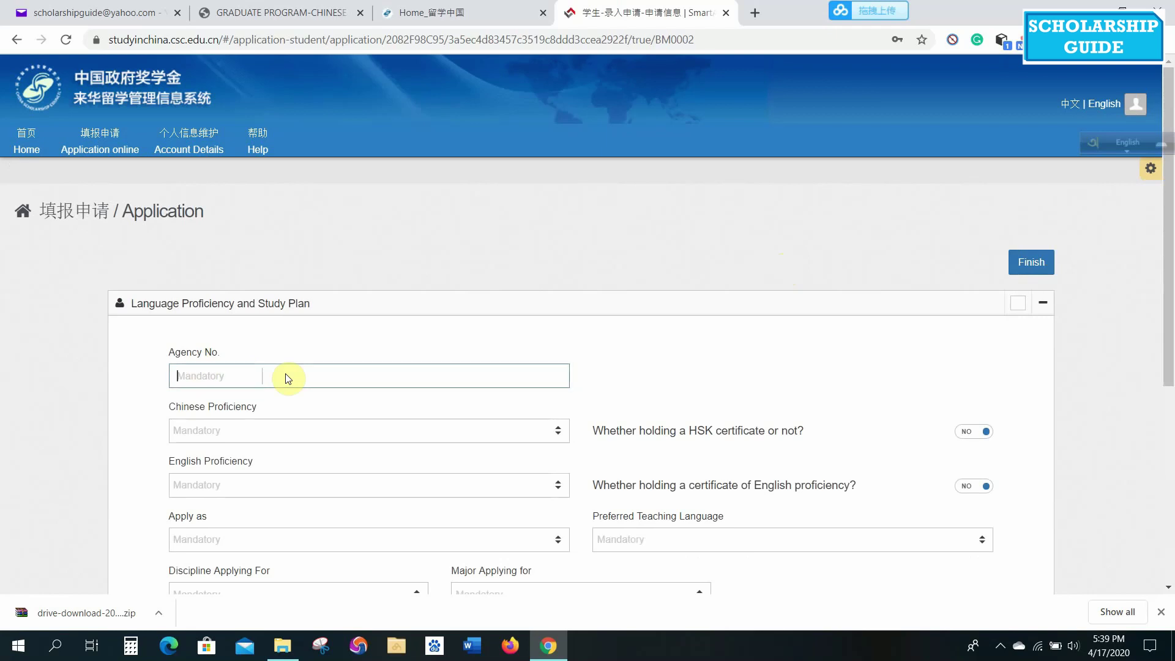
{"action": "left_click", "coordinate": [294, 14]}
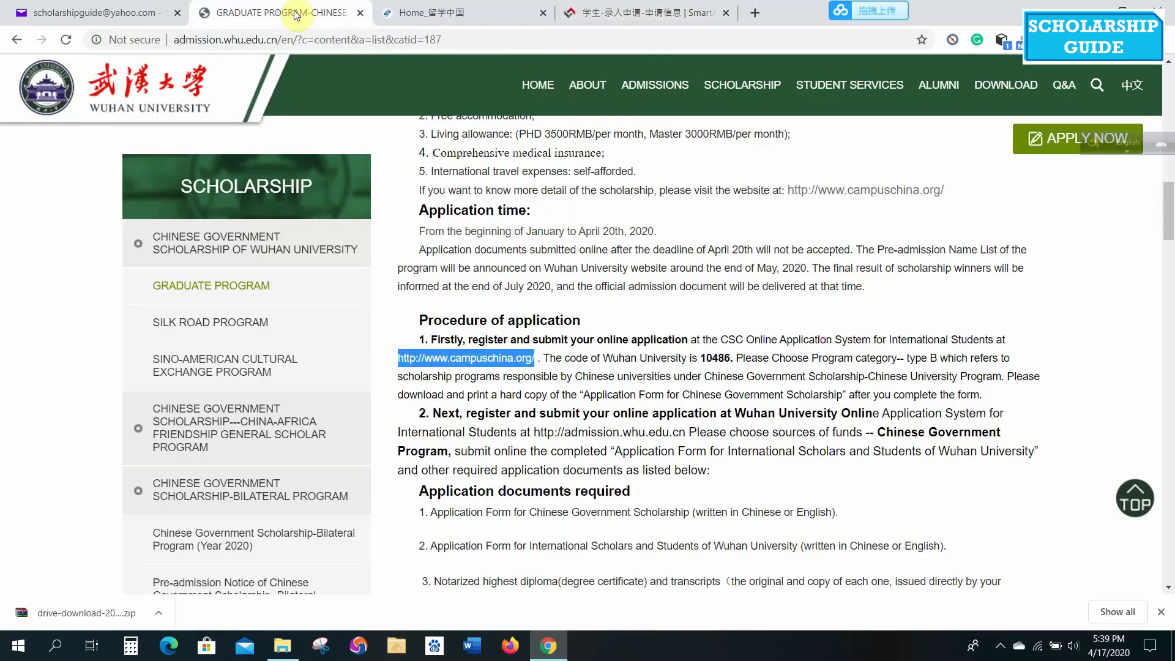
{"action": "left_click", "coordinate": [646, 396]}
{"action": "left_click_drag", "start_coordinate": [733, 356], "coordinate": [697, 357]}
{"action": "key", "text": "ctrl+c"}
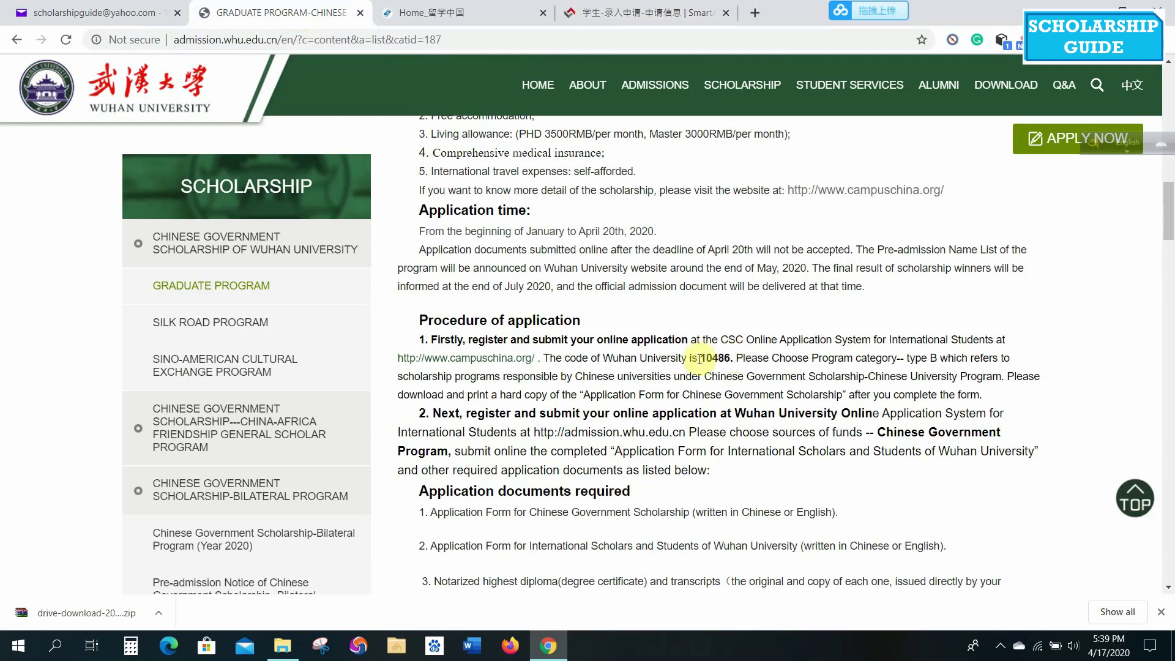
{"action": "left_click_drag", "start_coordinate": [700, 359], "coordinate": [726, 360]}
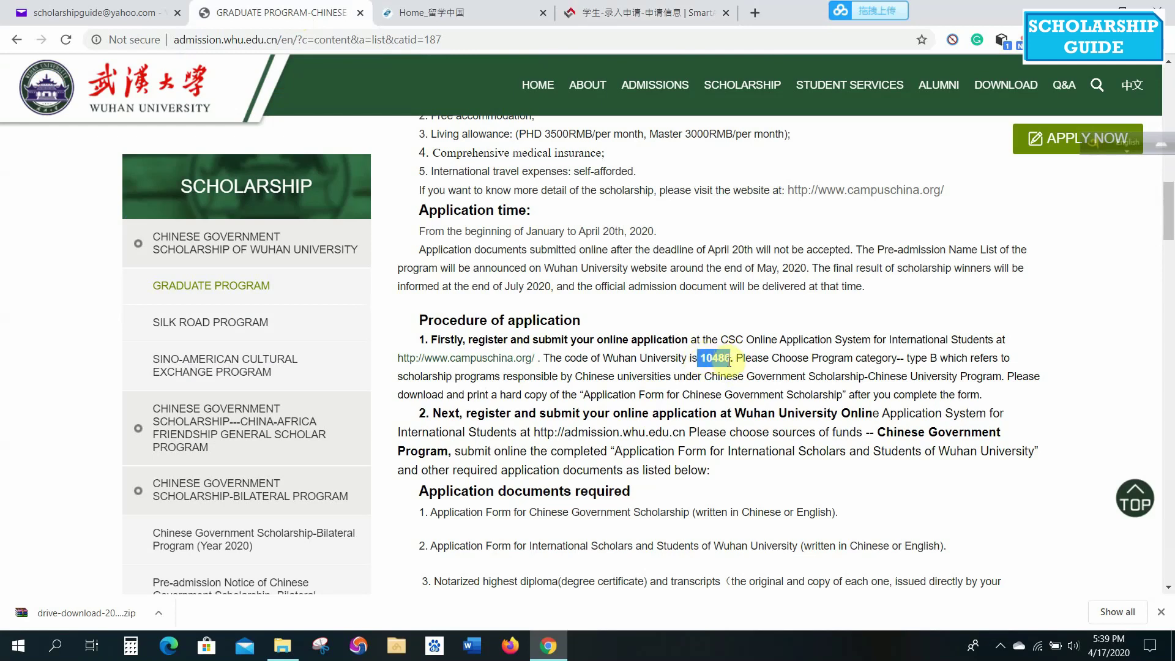
{"action": "left_click", "coordinate": [663, 6]}
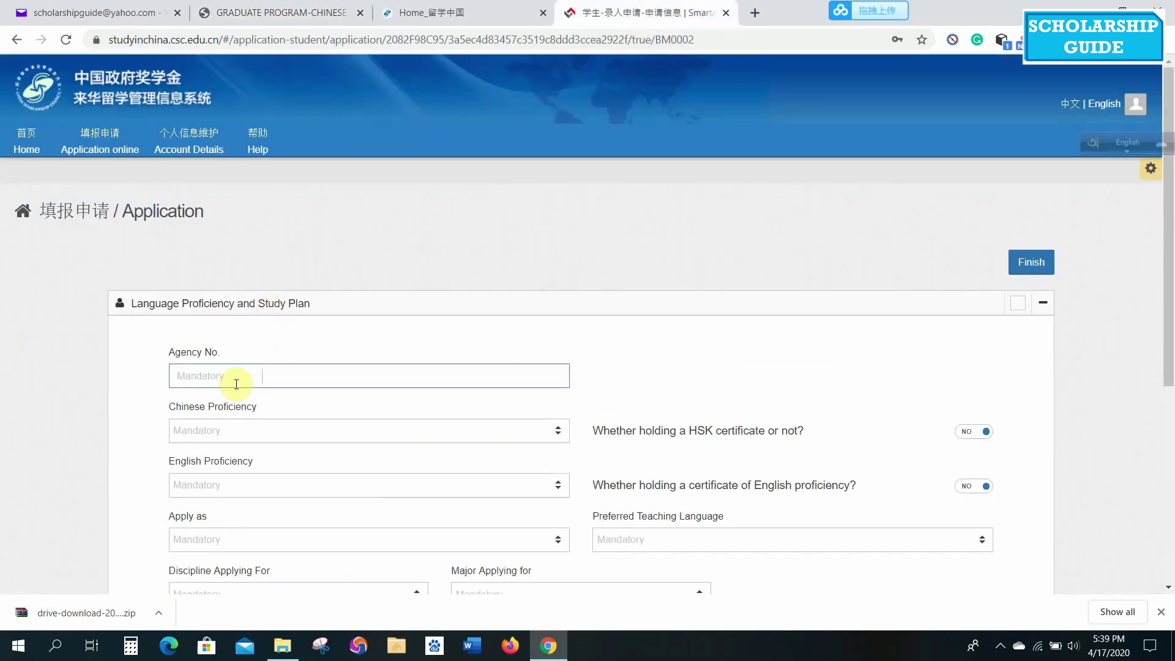
{"action": "key", "text": "ctrl+v"}
Set Chinese proficiency to None and English proficiency to Excellent.
{"action": "left_click", "coordinate": [546, 434]}
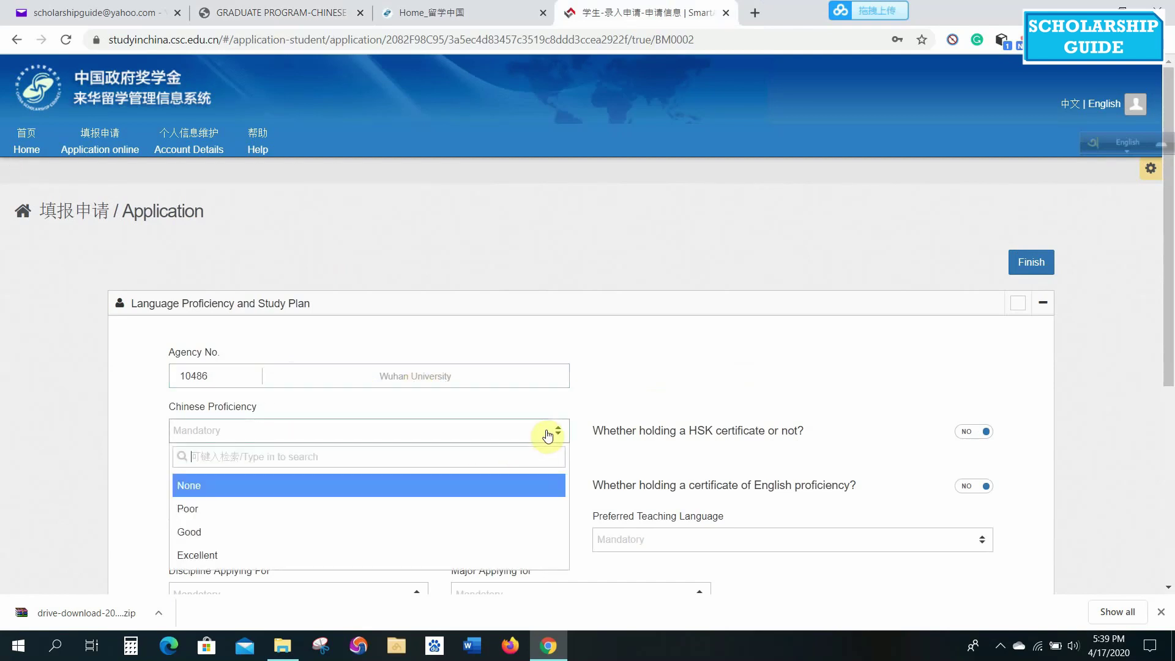
{"action": "left_click", "coordinate": [306, 490]}
{"action": "left_click", "coordinate": [379, 488]}
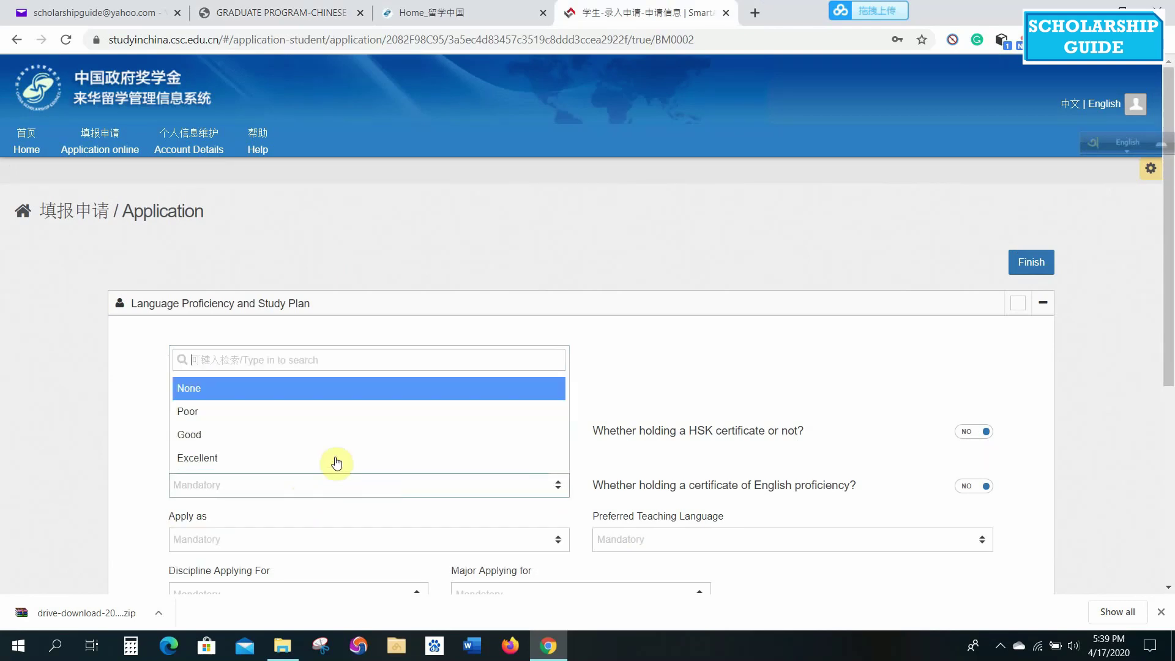
{"action": "left_click", "coordinate": [259, 463]}
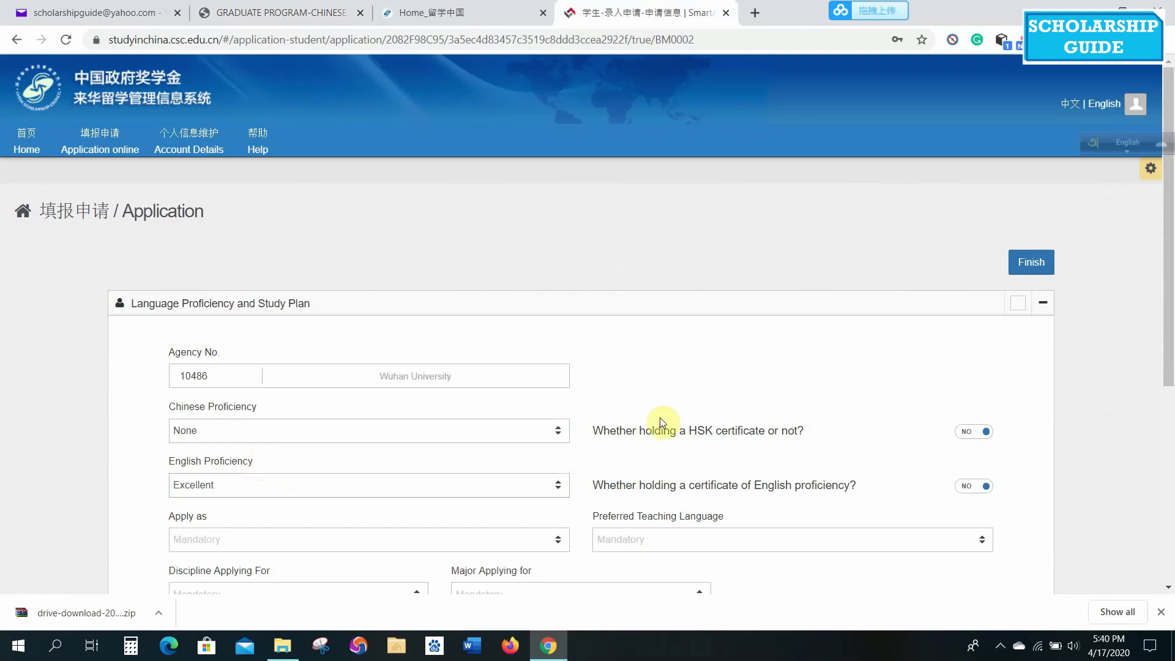
{"action": "left_click_drag", "start_coordinate": [1169, 177], "coordinate": [1170, 251]}
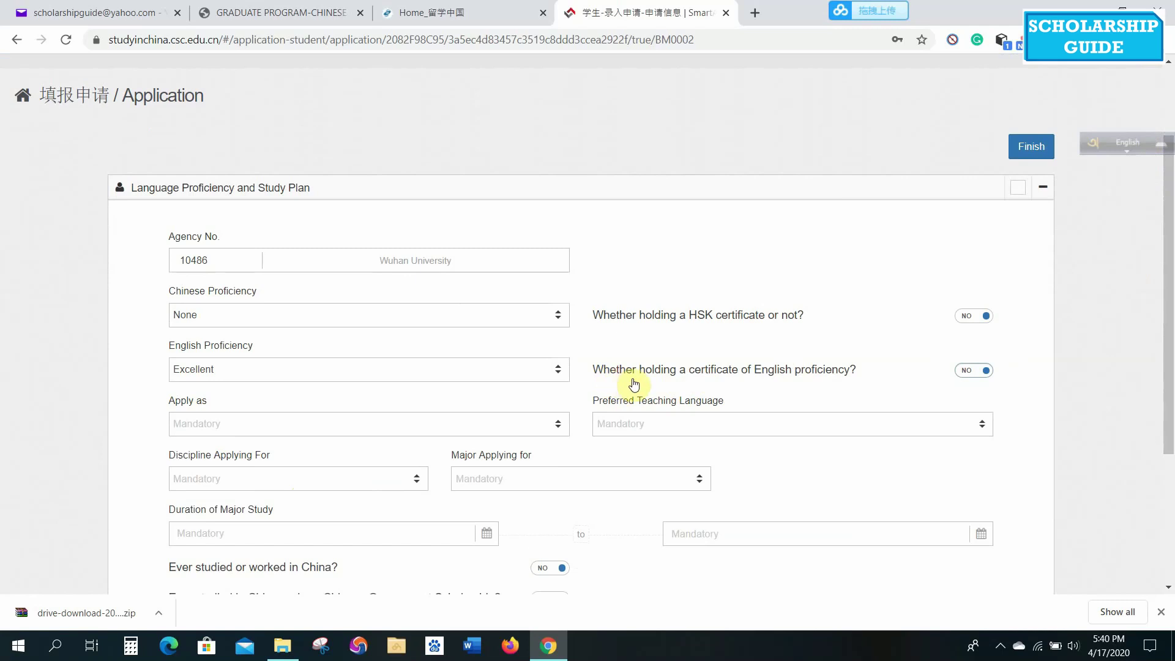
Declare an IELTS certificate with score 6.5 and test date 2020-01-05.
{"action": "left_click", "coordinate": [978, 371]}
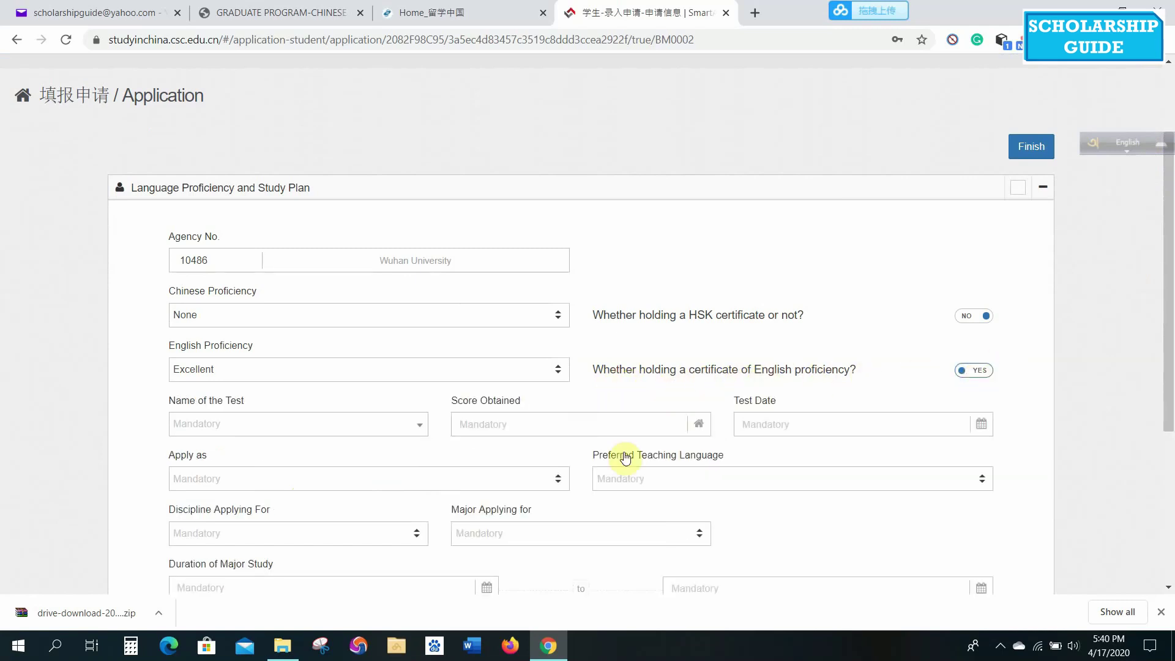
{"action": "left_click", "coordinate": [314, 426]}
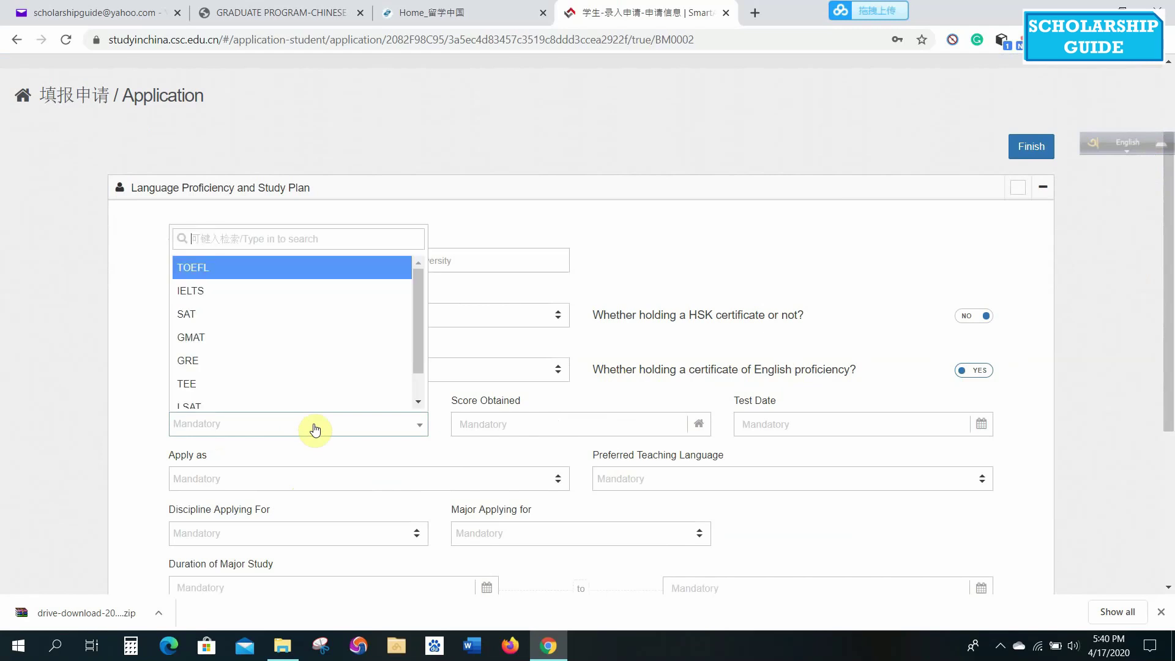
{"action": "left_click", "coordinate": [244, 291]}
{"action": "left_click", "coordinate": [546, 425]}
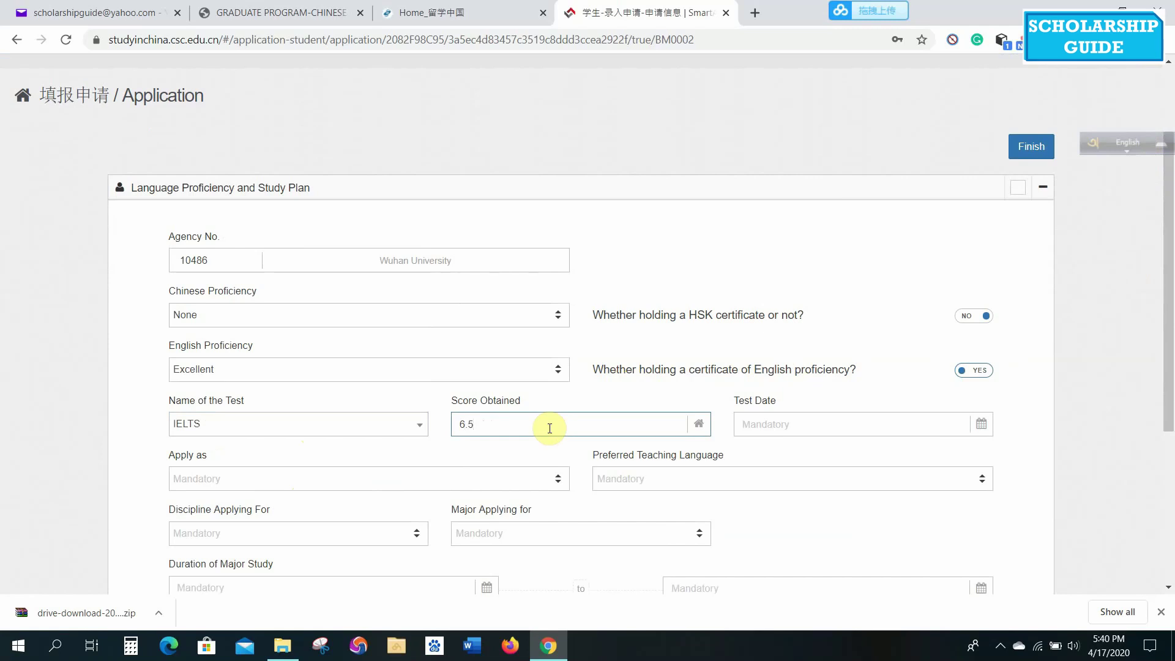
{"action": "left_click", "coordinate": [806, 426]}
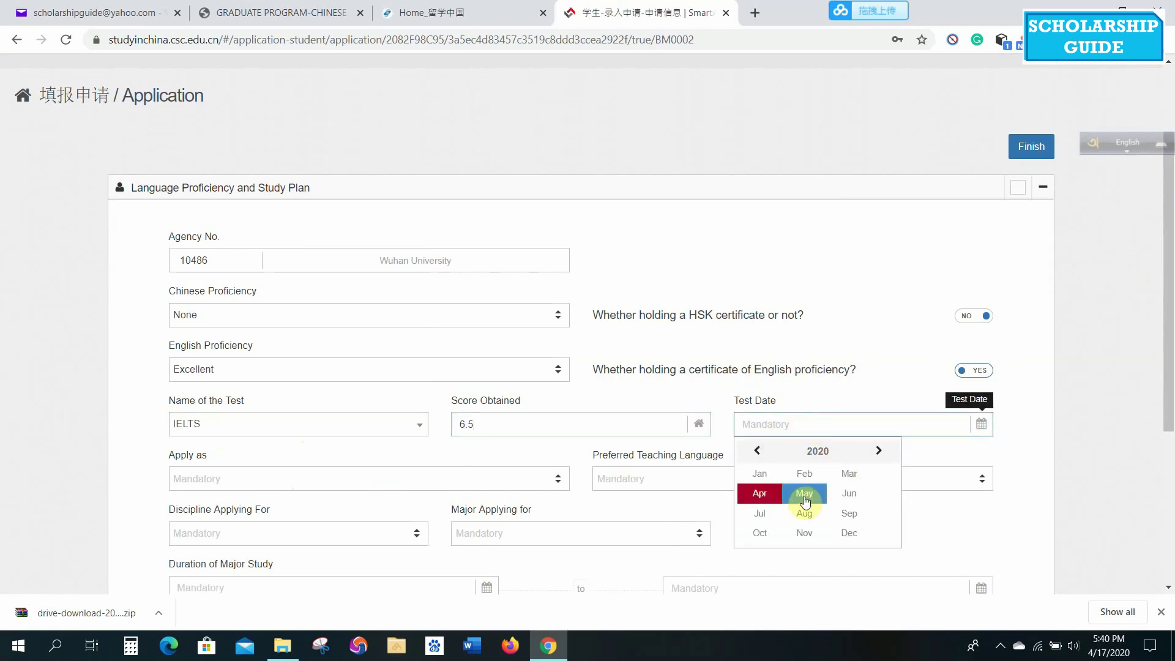
{"action": "left_click", "coordinate": [759, 474]}
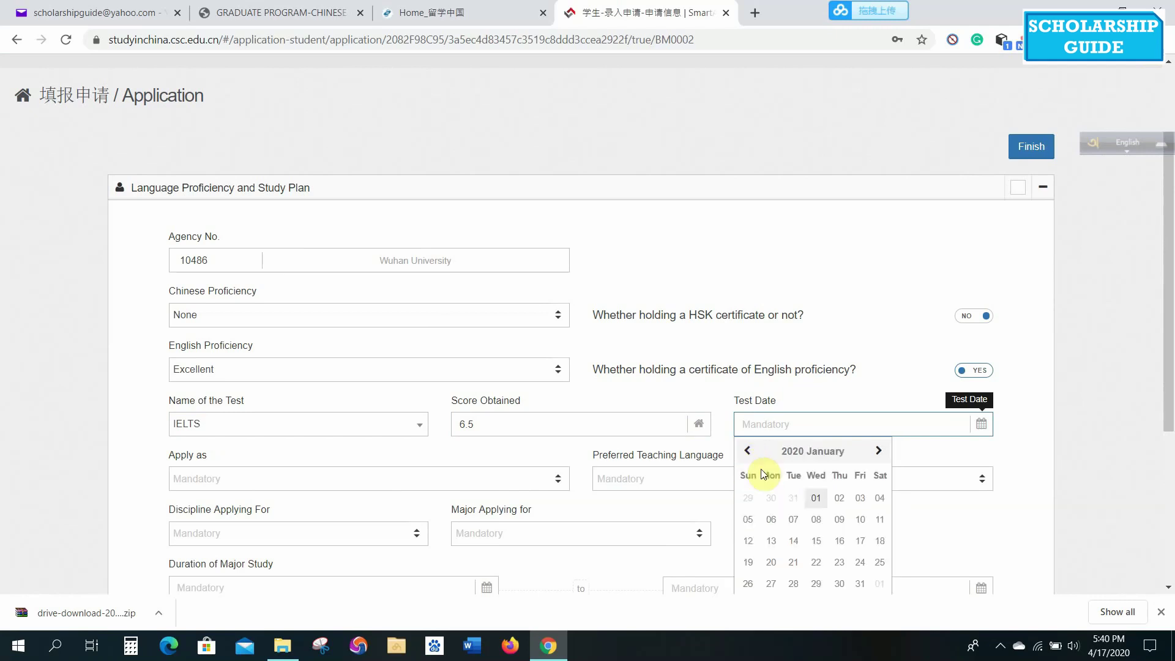
{"action": "left_click", "coordinate": [816, 498]}
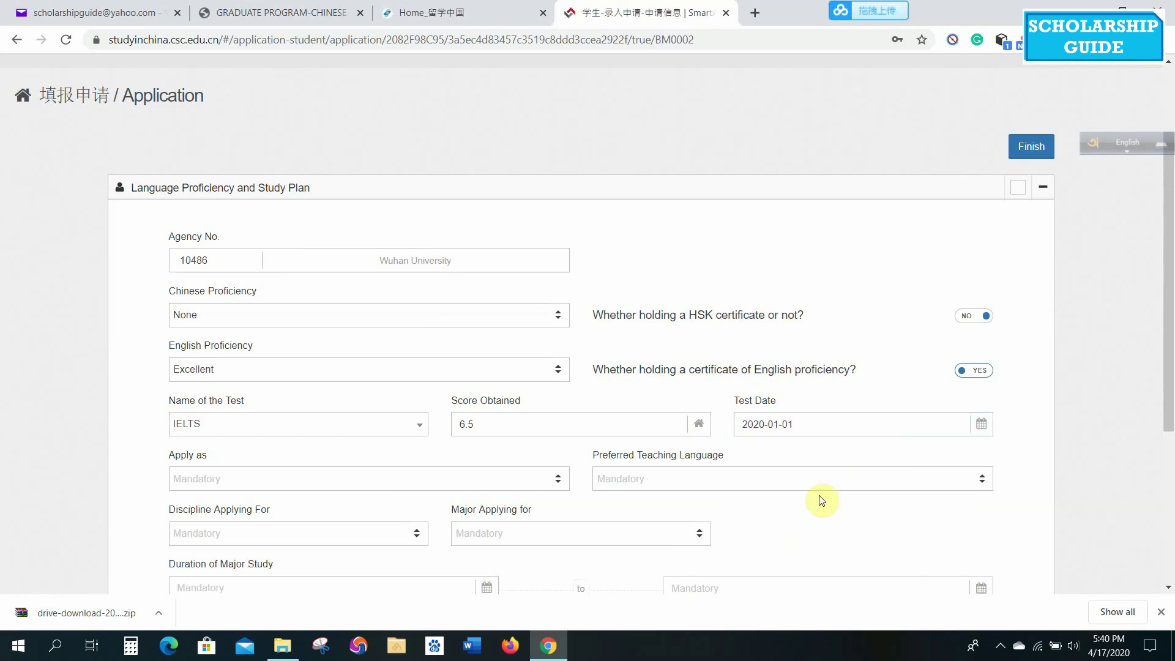
{"action": "left_click", "coordinate": [806, 424]}
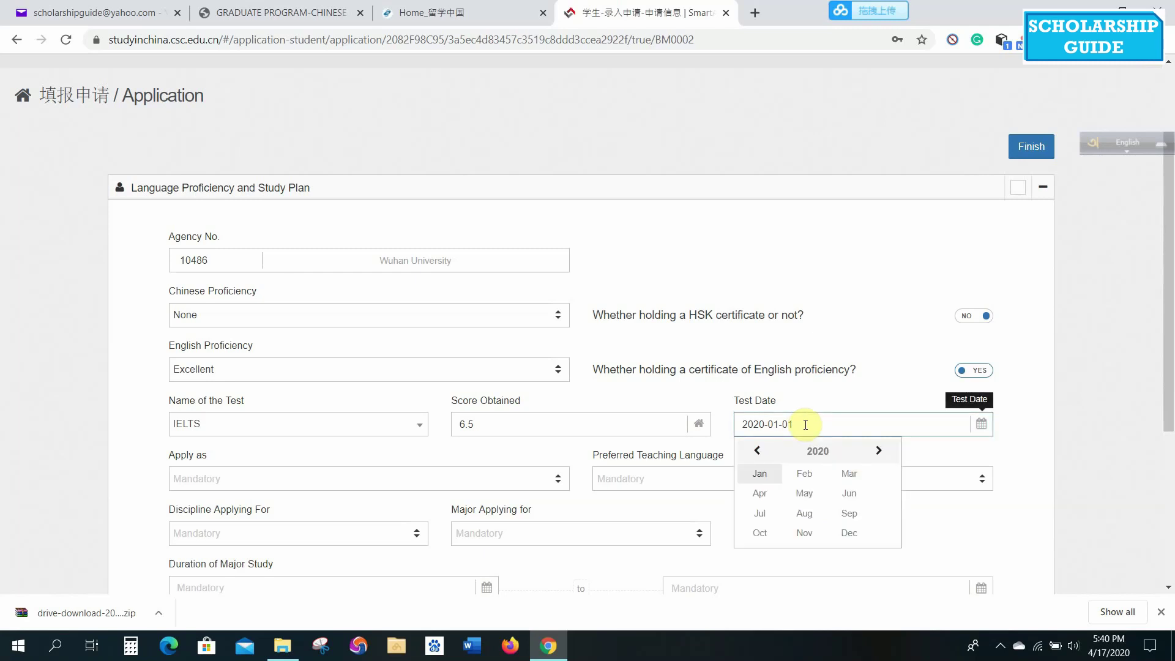
{"action": "left_click", "coordinate": [761, 472]}
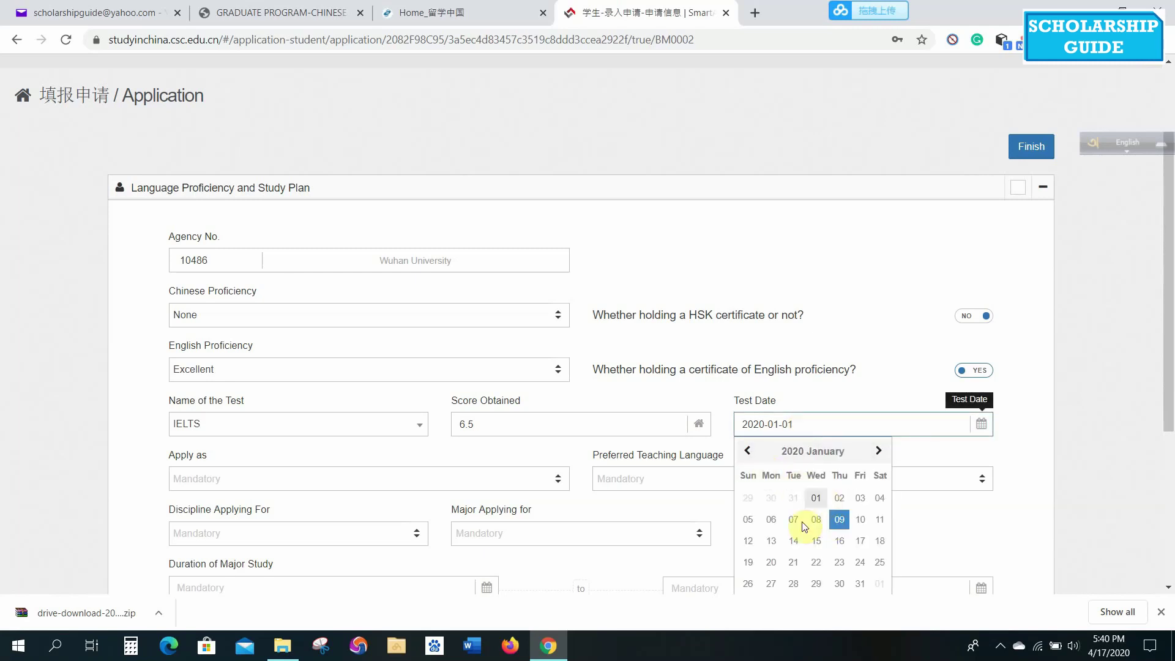
{"action": "left_click", "coordinate": [748, 519]}
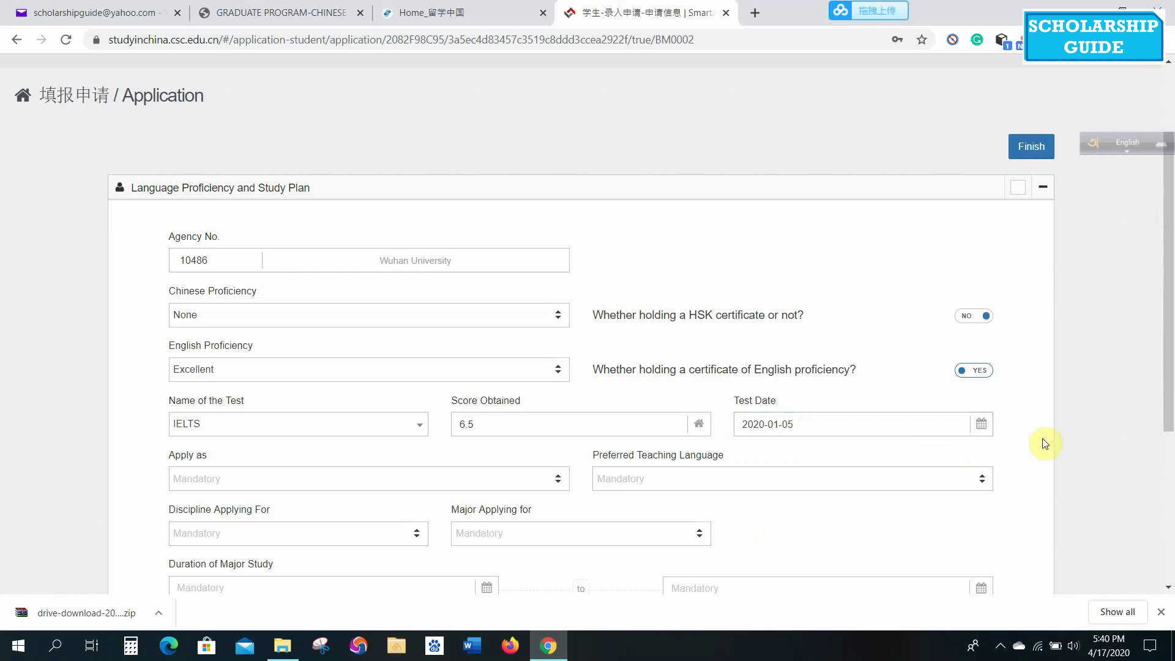
{"action": "left_click_drag", "start_coordinate": [1172, 337], "coordinate": [1164, 433]}
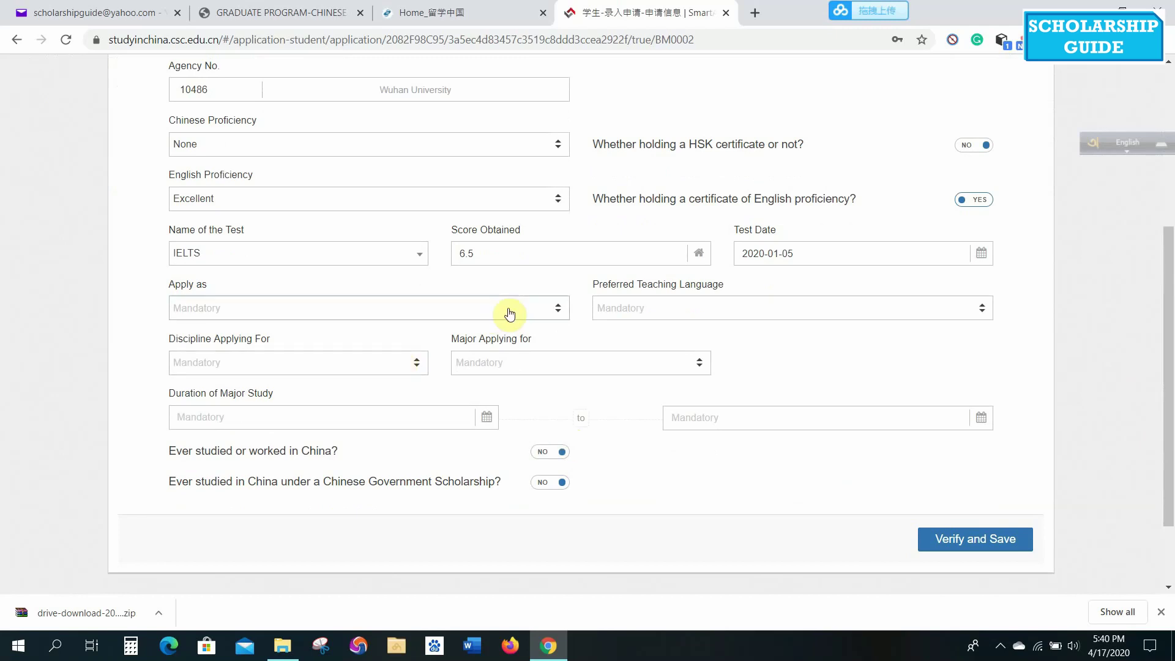
Apply as a Master's Degree student in Economics, International Business, taught in English.
{"action": "left_click", "coordinate": [531, 317]}
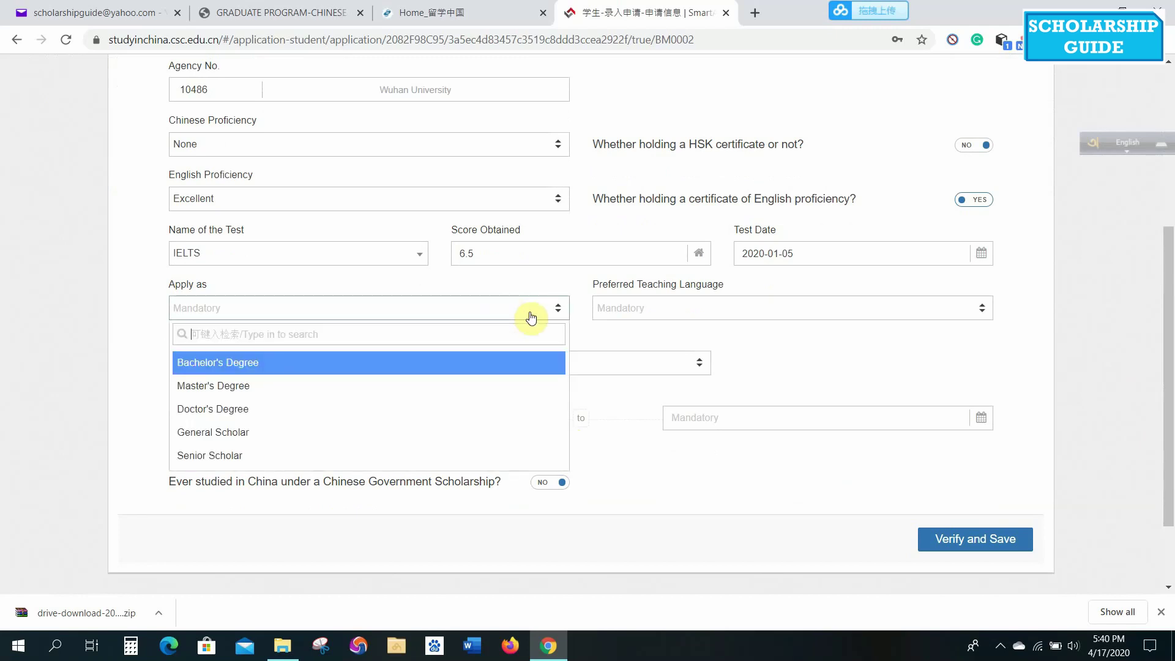
{"action": "left_click", "coordinate": [263, 387]}
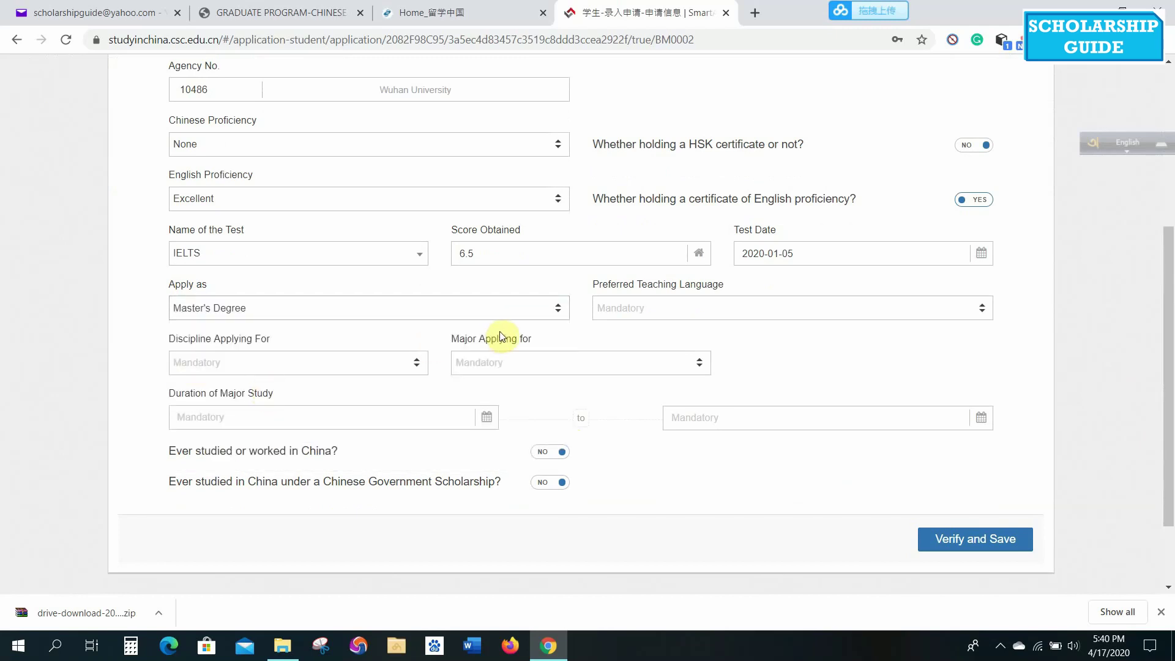
{"action": "left_click", "coordinate": [729, 306]}
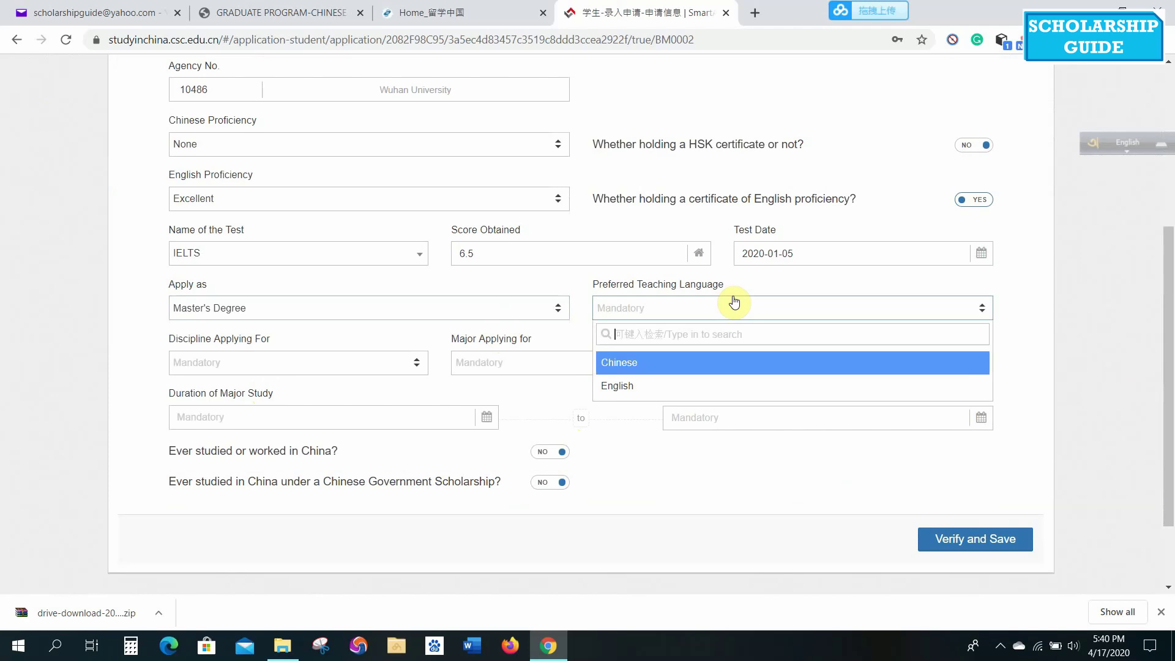
{"action": "left_click", "coordinate": [617, 390]}
{"action": "left_click", "coordinate": [311, 365]}
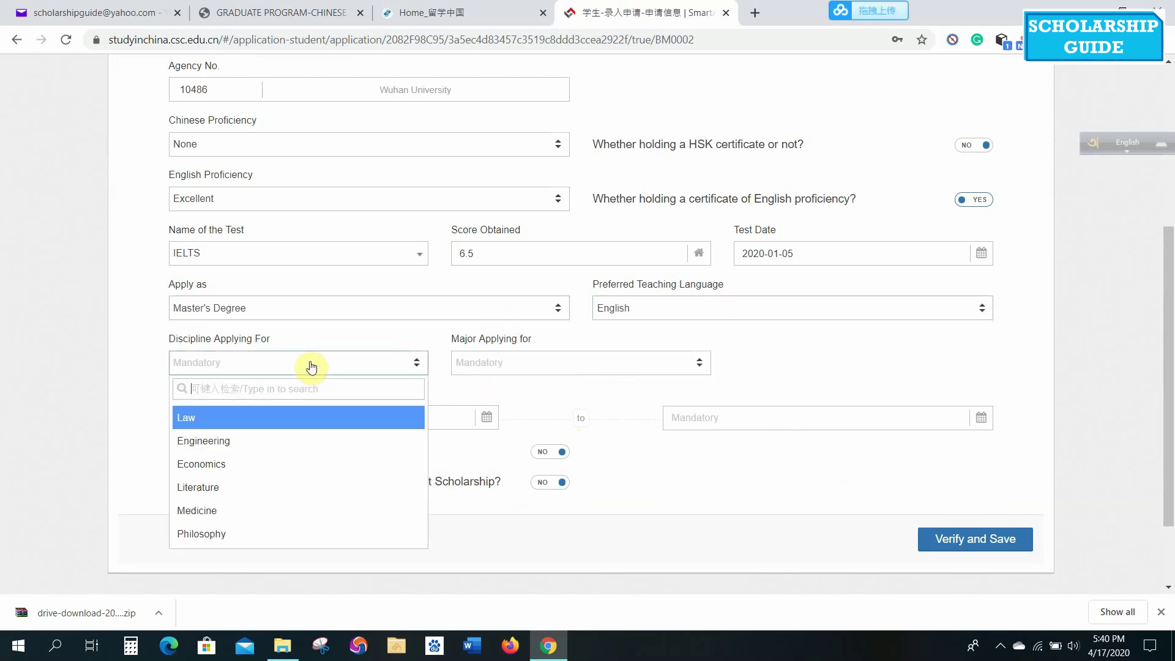
{"action": "left_click", "coordinate": [224, 466]}
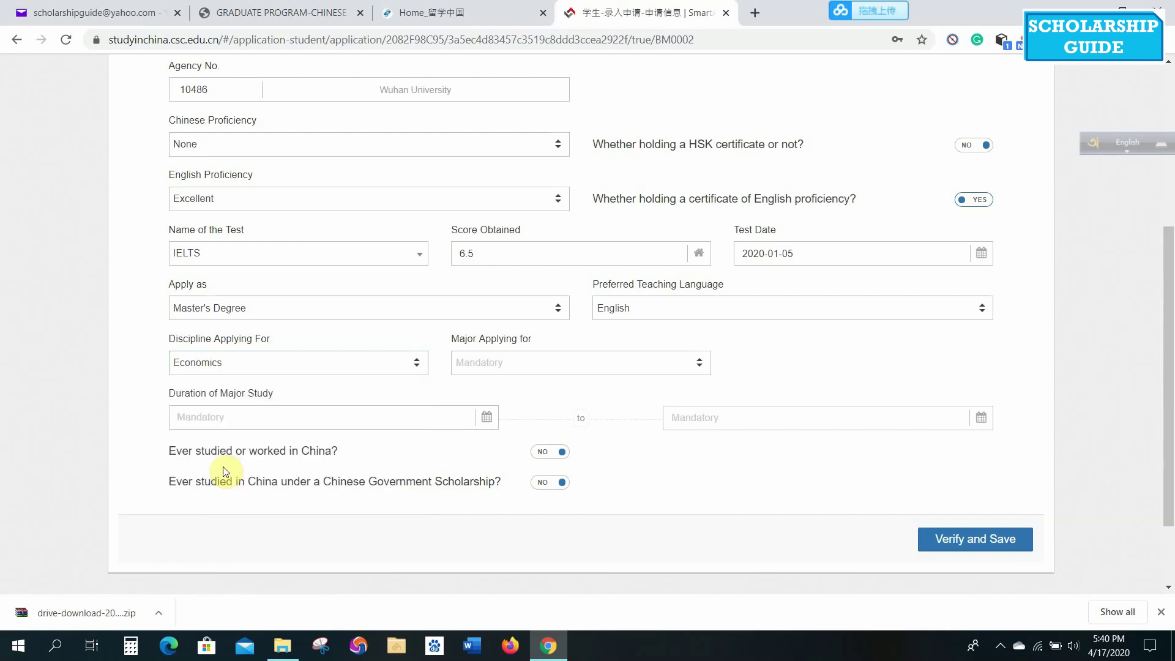
{"action": "left_click", "coordinate": [553, 364]}
{"action": "left_click", "coordinate": [530, 423]}
Set the study duration from 2020-09-01 to 2022-08-31.
{"action": "left_click", "coordinate": [435, 419]}
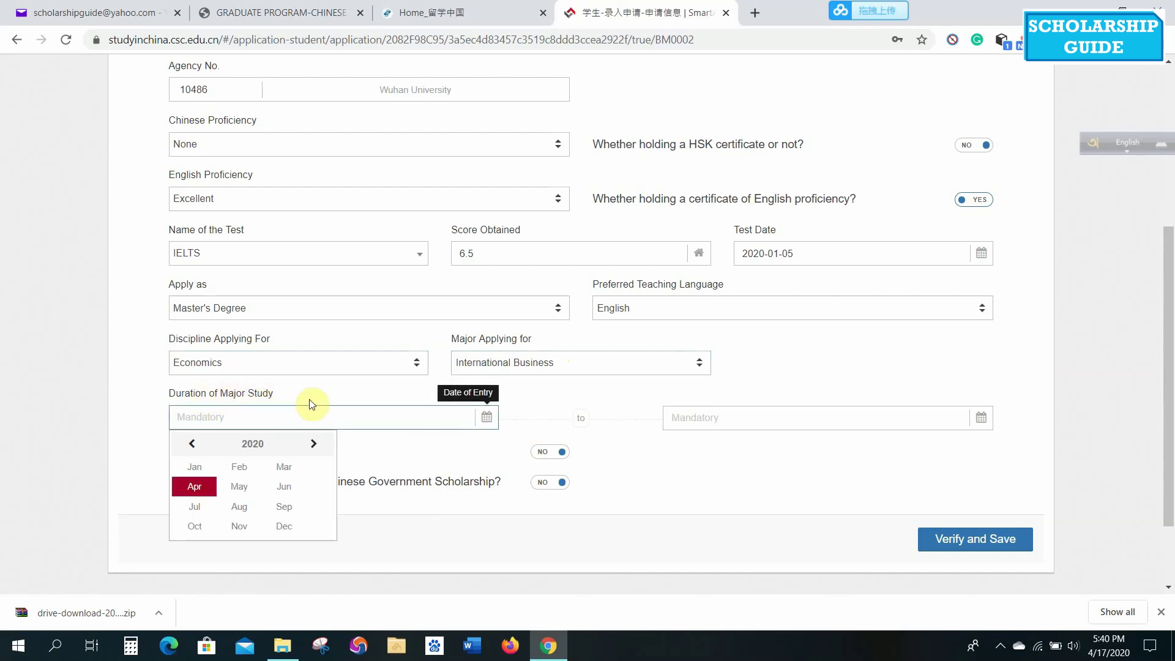
{"action": "left_click", "coordinate": [284, 508]}
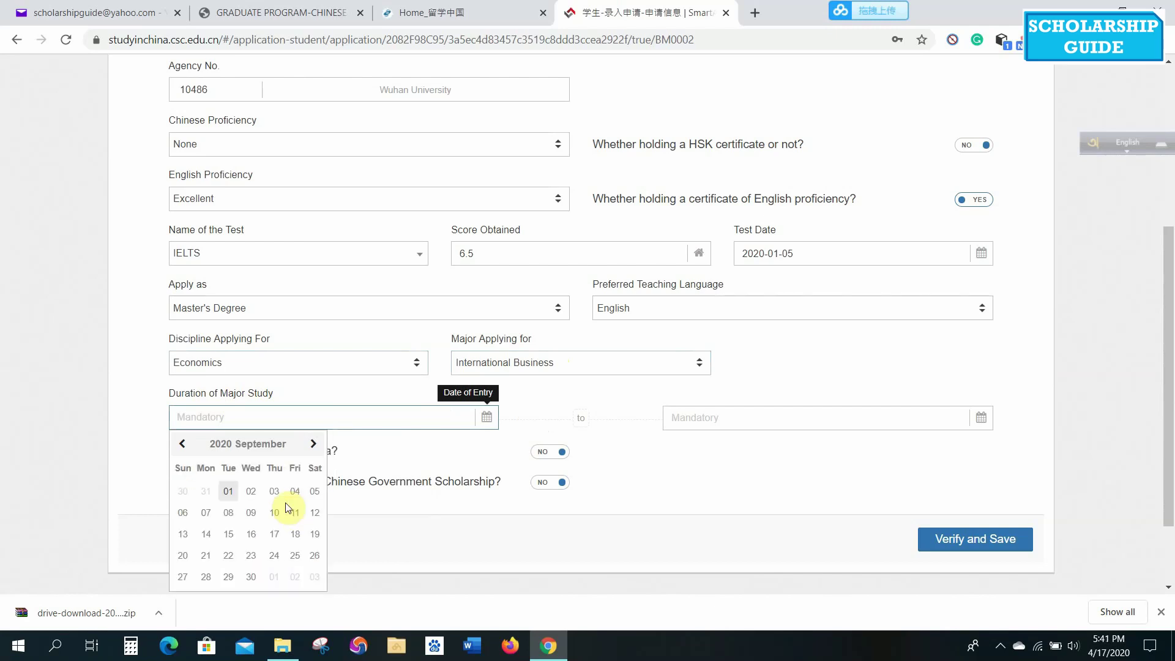
{"action": "left_click", "coordinate": [229, 492]}
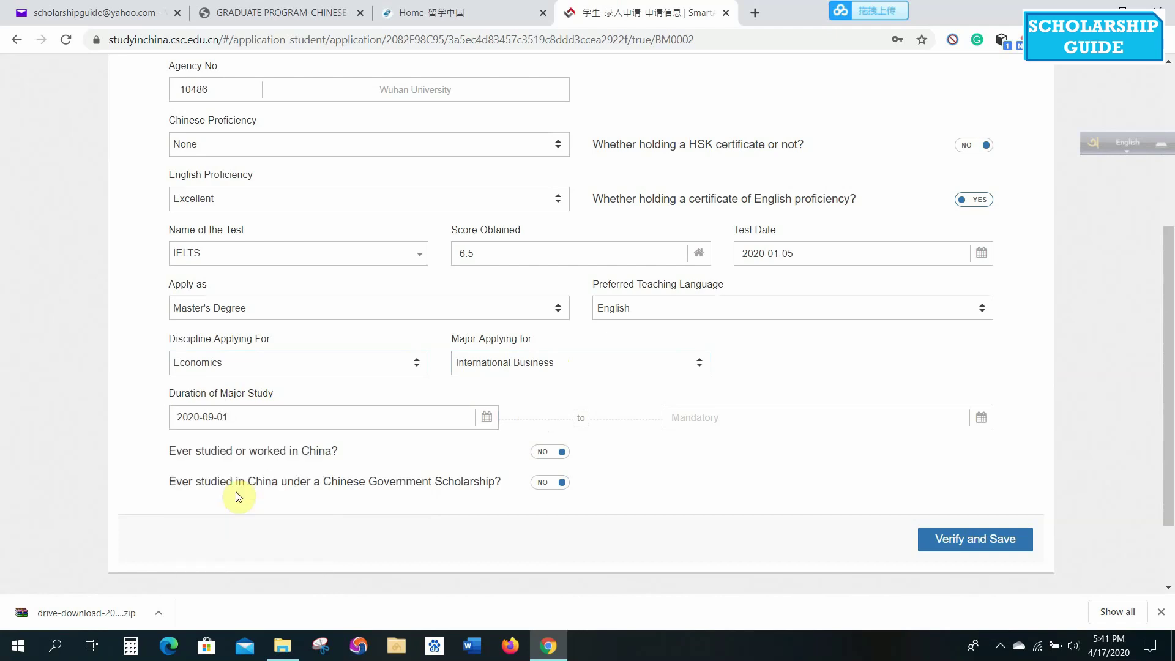
{"action": "left_click", "coordinate": [741, 422]}
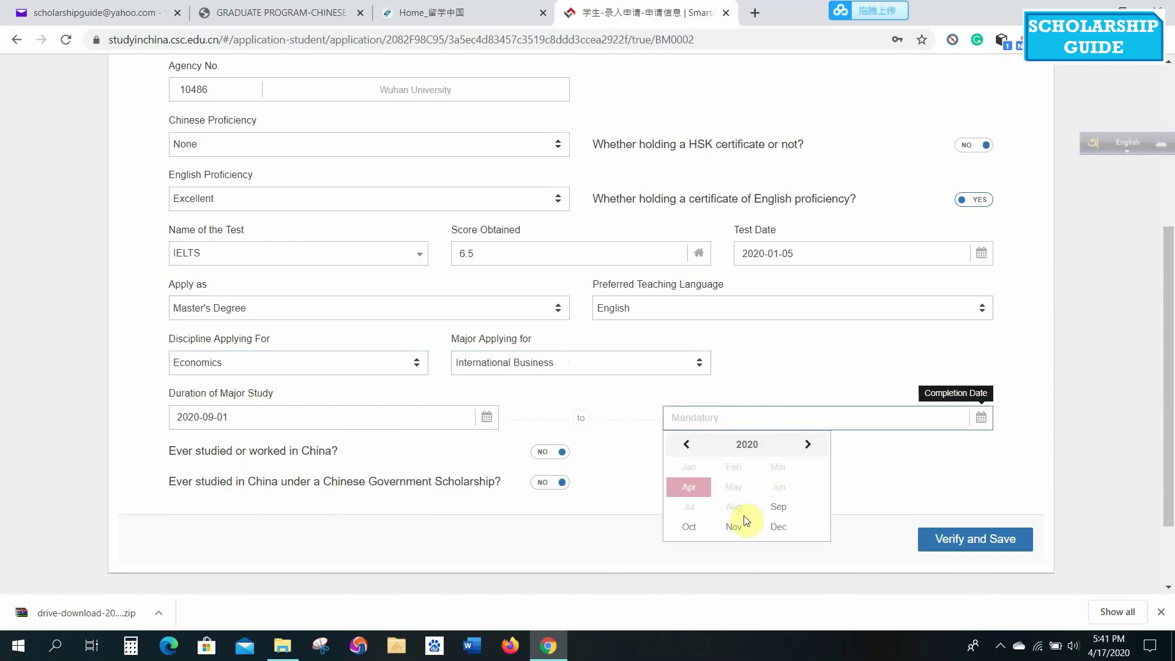
{"action": "left_click", "coordinate": [809, 451]}
{"action": "left_click", "coordinate": [809, 451]}
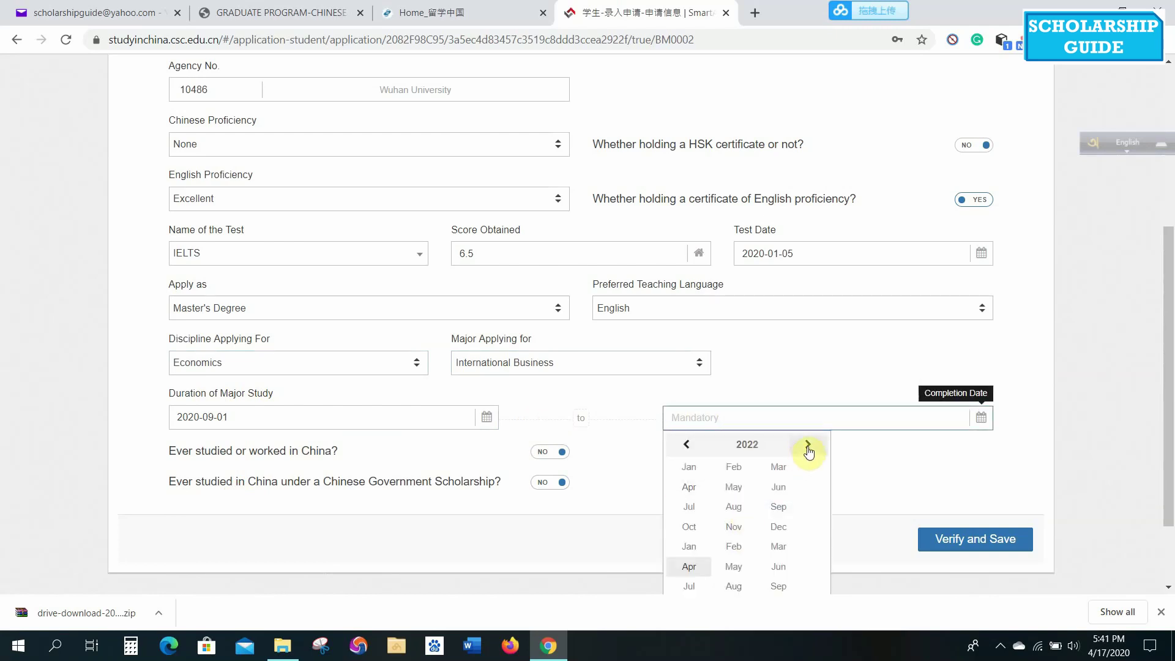
{"action": "left_click", "coordinate": [726, 511]}
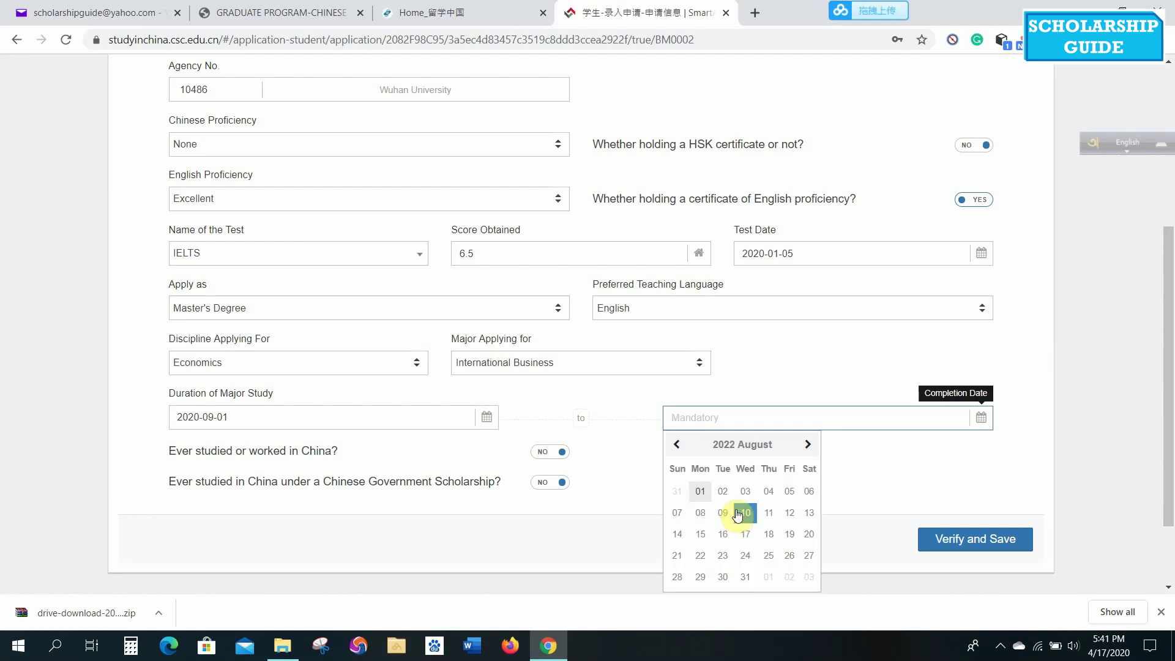
{"action": "left_click", "coordinate": [752, 582]}
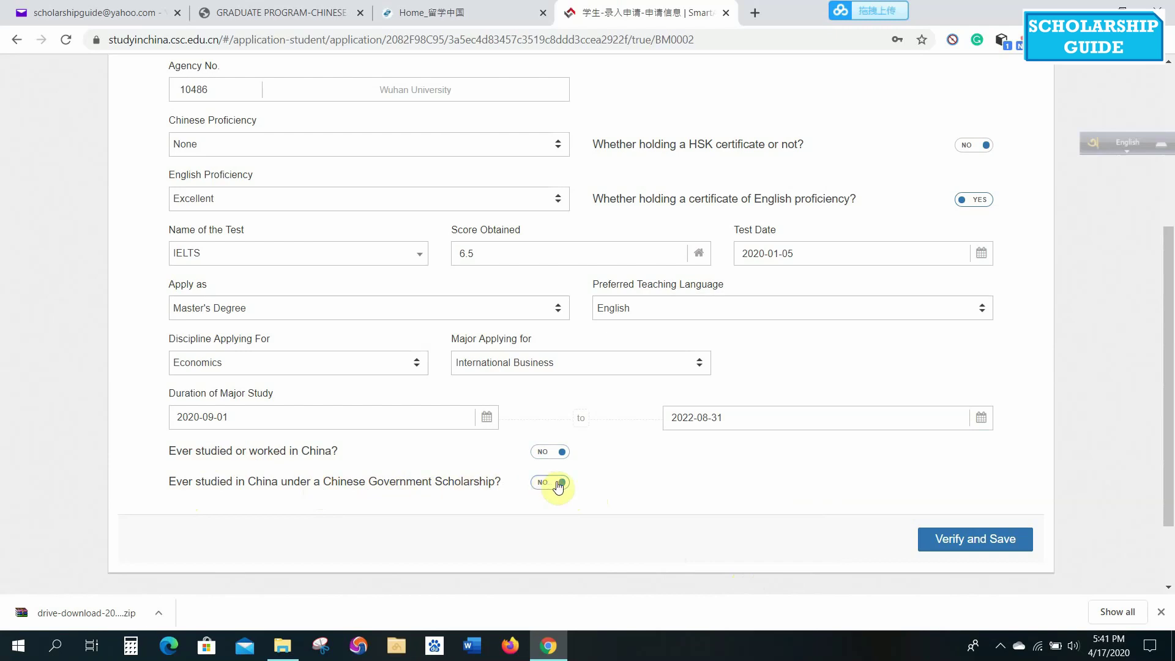
Save the study plan, then upload Desktop > Wuhan University > 1 Picture.jpg as the ID Photo.
{"action": "left_click", "coordinate": [969, 542]}
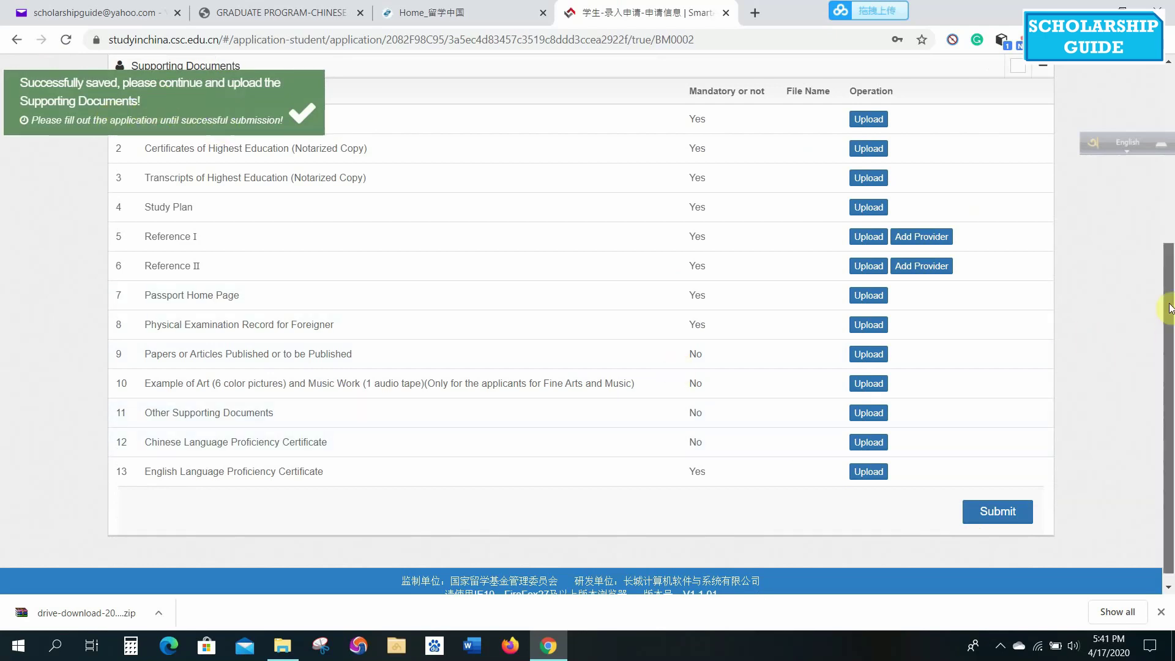
{"action": "scroll", "coordinate": [1170, 308], "scroll_direction": "up", "scroll_amount": 3}
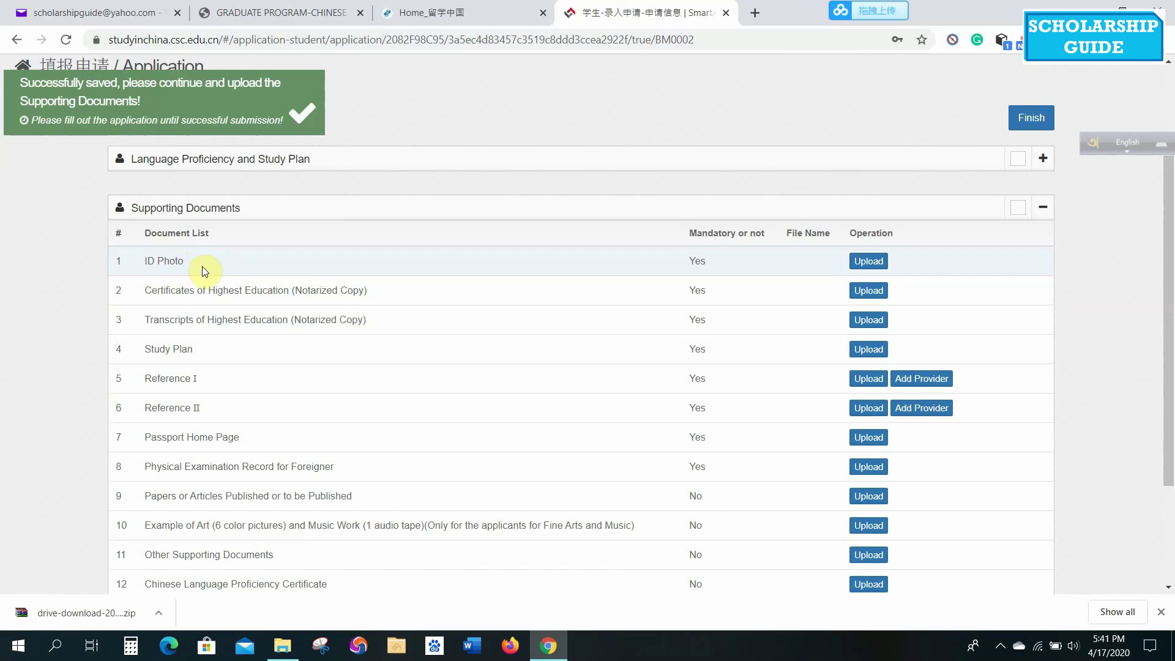
{"action": "left_click", "coordinate": [869, 262]}
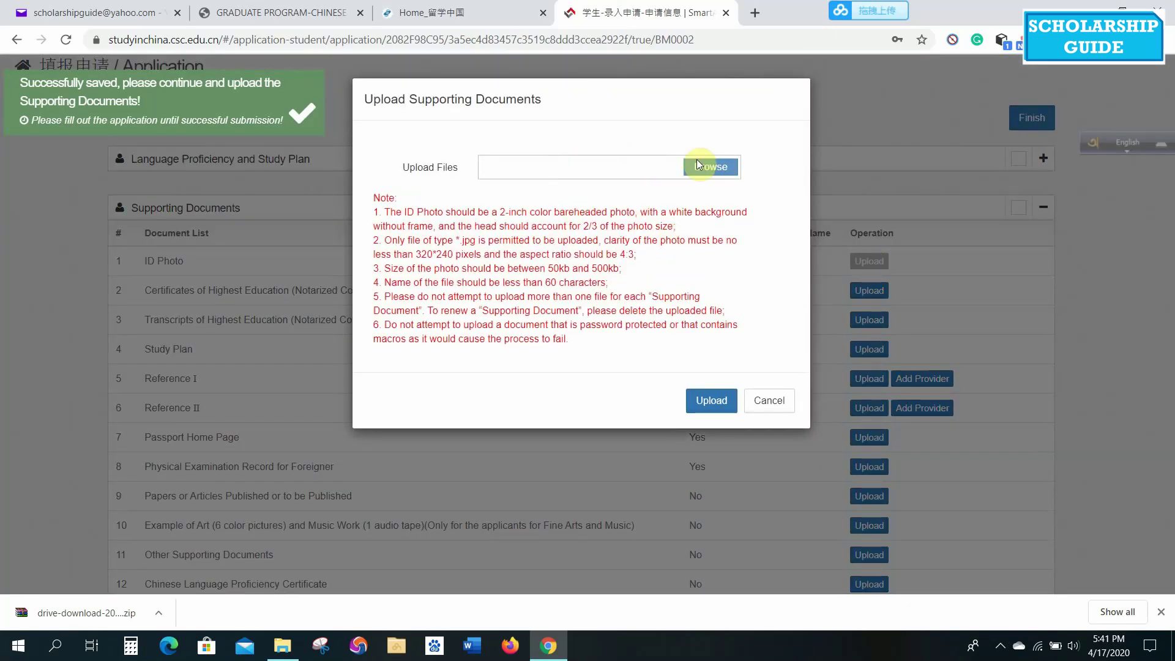
{"action": "left_click", "coordinate": [716, 169]}
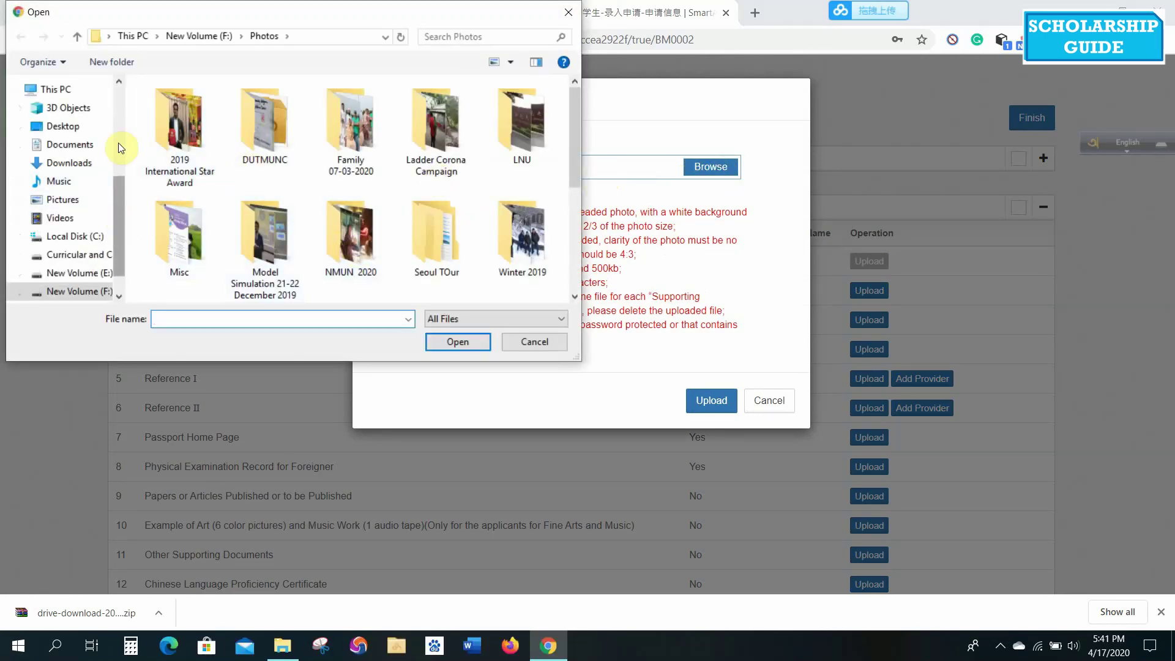
{"action": "scroll", "coordinate": [118, 142], "scroll_direction": "up", "scroll_amount": 4}
{"action": "left_click", "coordinate": [63, 114]}
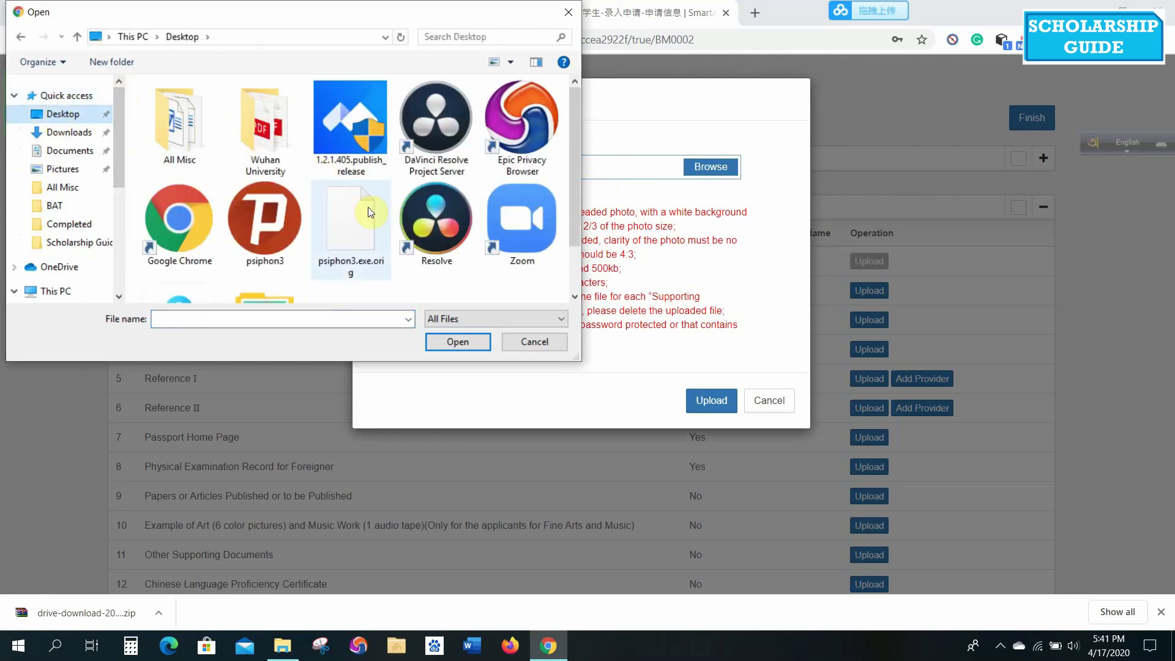
{"action": "double_click", "coordinate": [257, 120]}
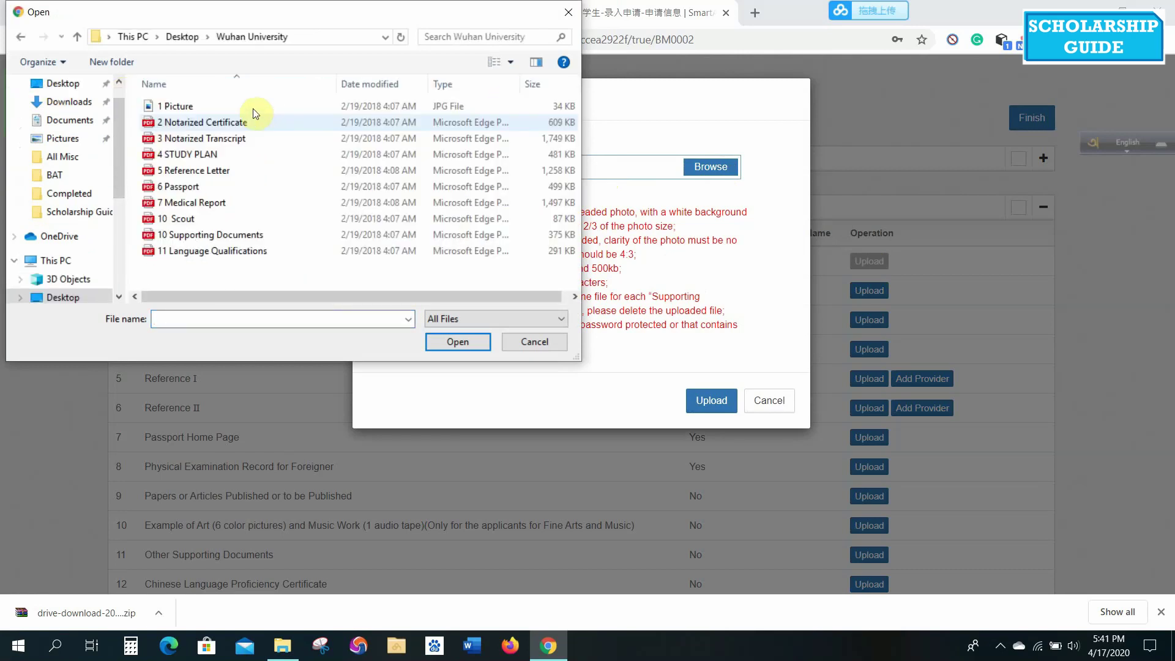
{"action": "left_click", "coordinate": [189, 107]}
{"action": "double_click", "coordinate": [190, 108]}
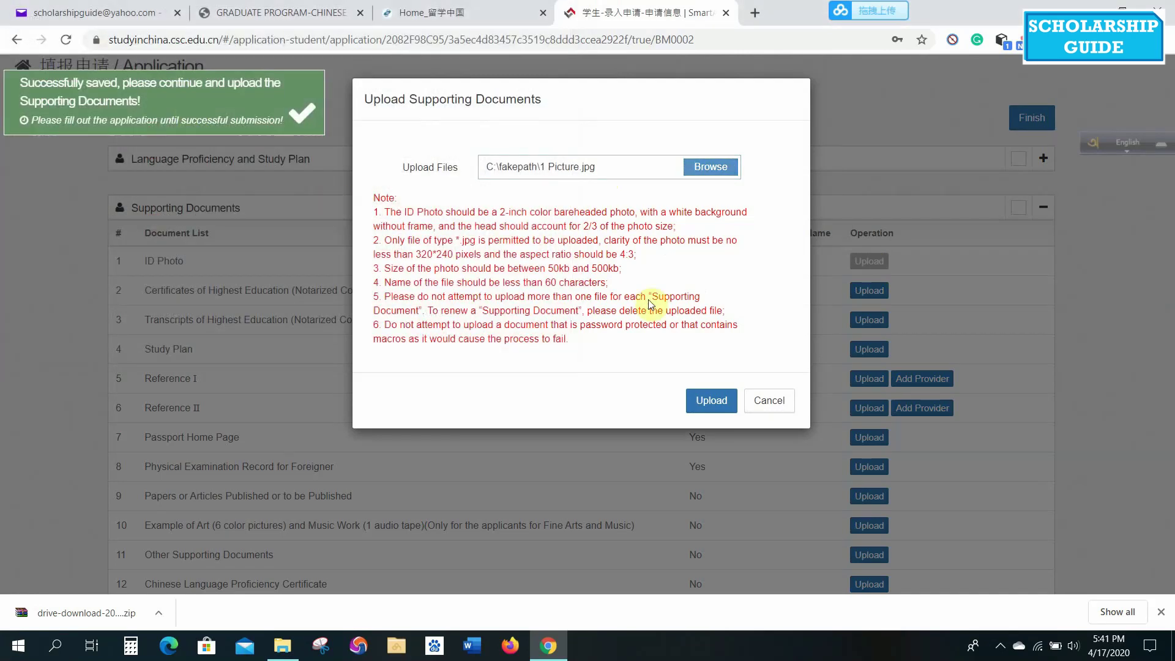
{"action": "left_click", "coordinate": [712, 403]}
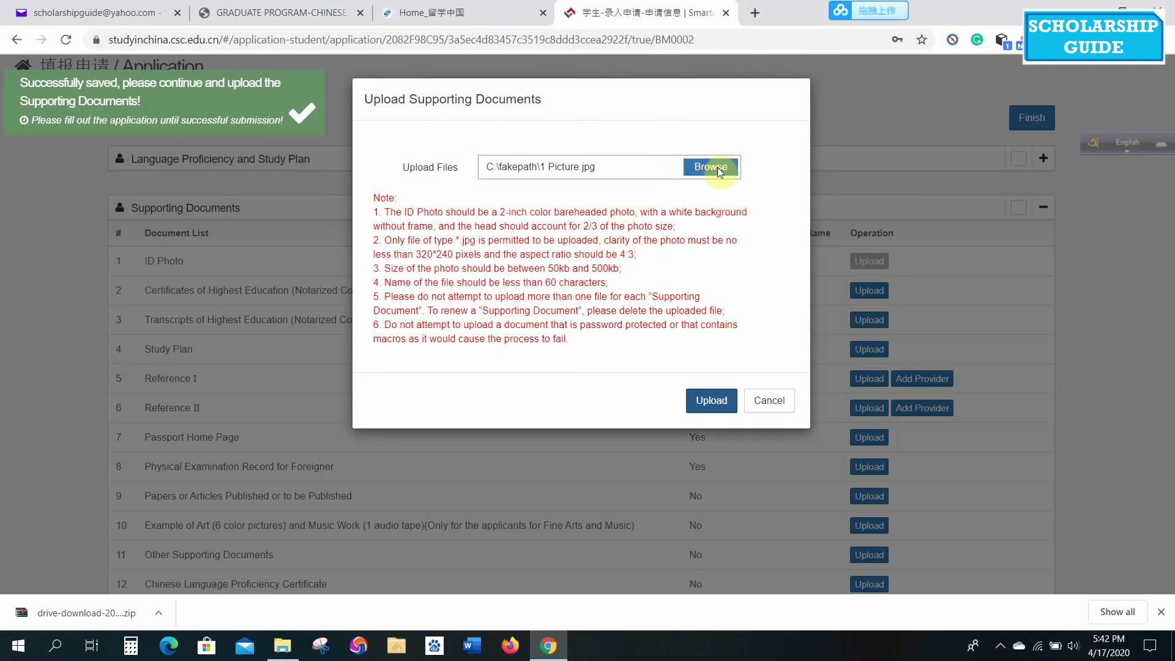
Paste the resized Webp.net-resizeimage.jpg into the Wuhan University folder, then reopen the ID Photo file picker.
{"action": "left_click", "coordinate": [769, 401]}
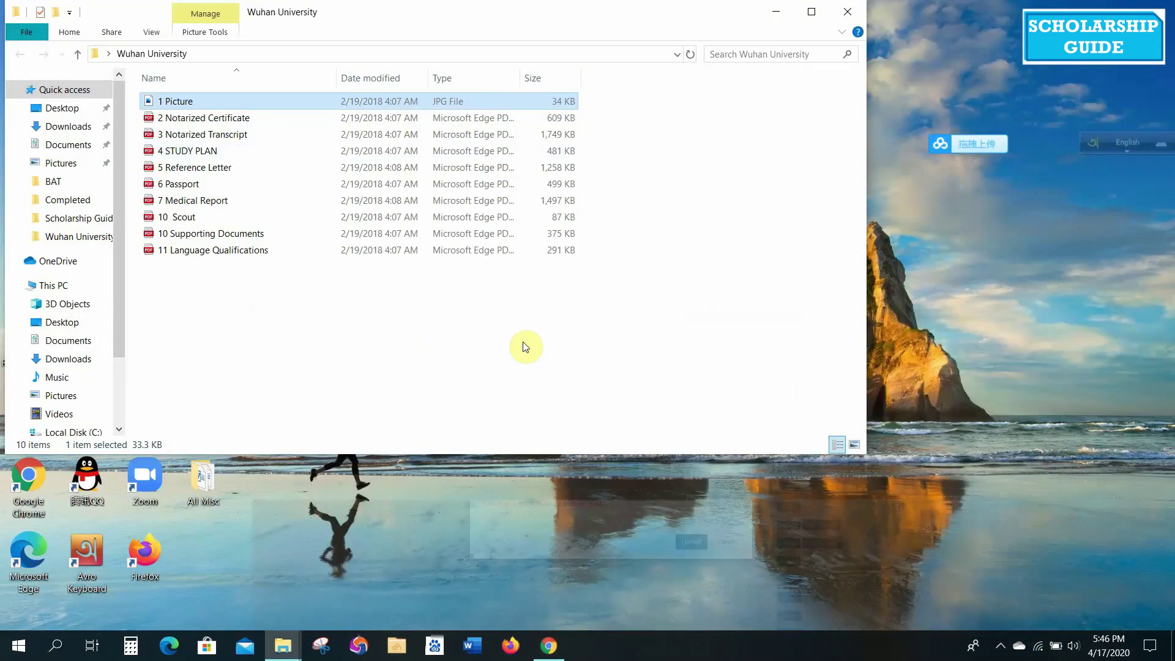
{"action": "left_click", "coordinate": [526, 345]}
{"action": "key", "text": "ctrl+v"}
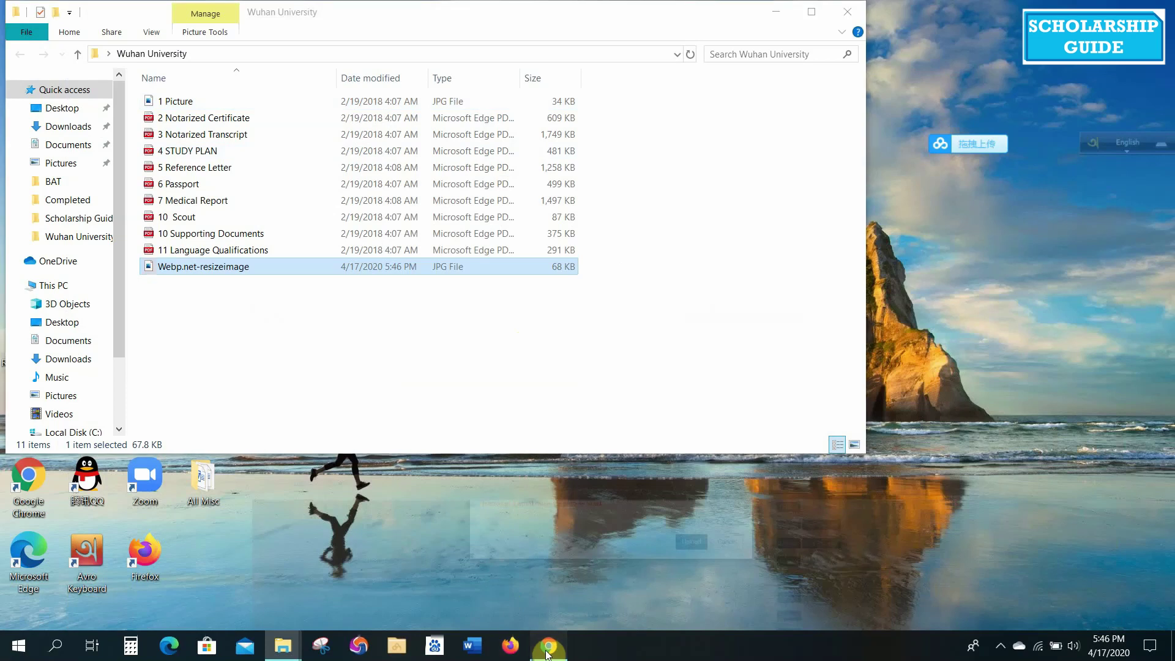
{"action": "left_click", "coordinate": [549, 645]}
{"action": "left_click", "coordinate": [699, 169]}
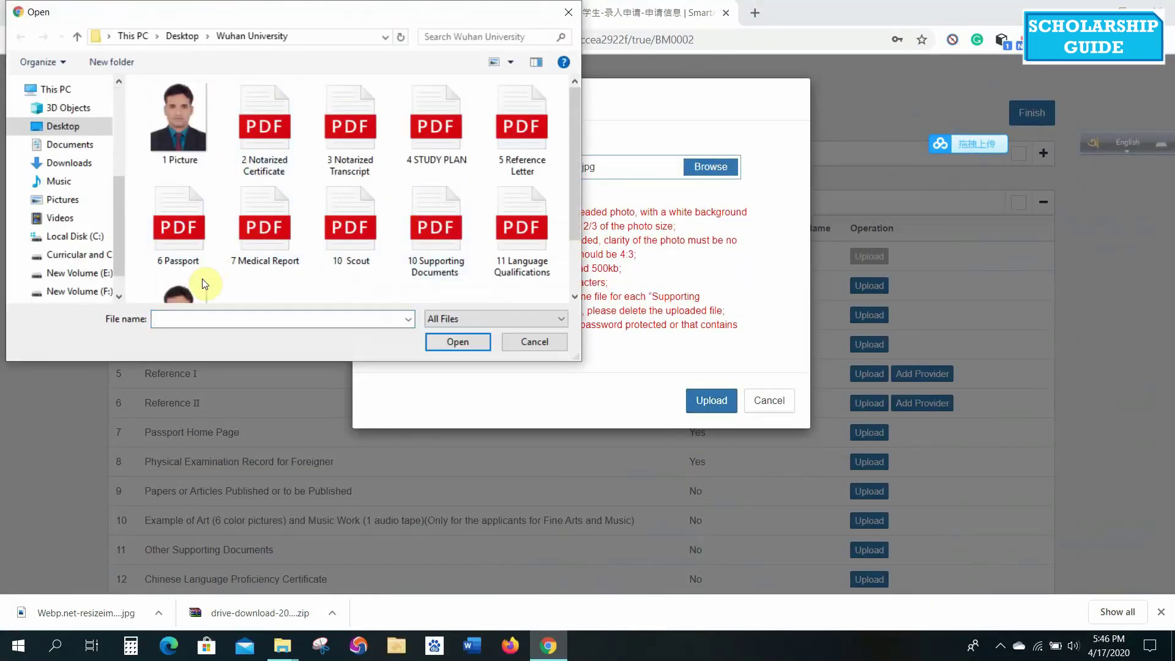
Choose Webp.net-resizeimage.jpg for the ID Photo, upload it and acknowledge the success message.
{"action": "left_click", "coordinate": [182, 238]}
{"action": "key", "text": "Down"}
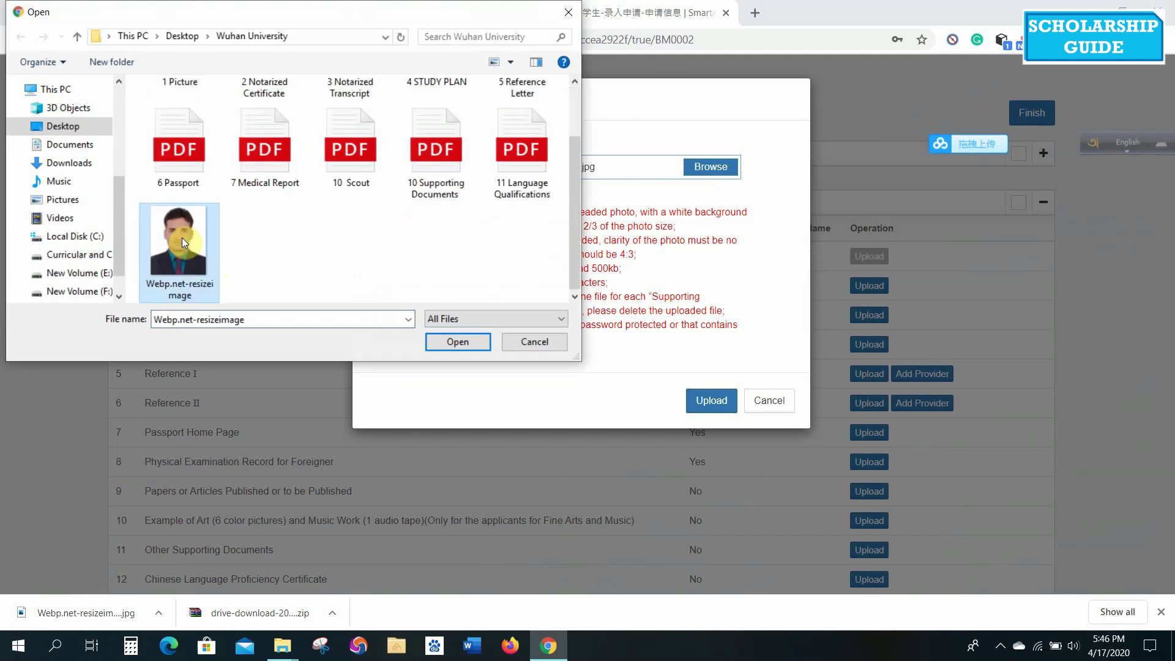
{"action": "double_click", "coordinate": [181, 237]}
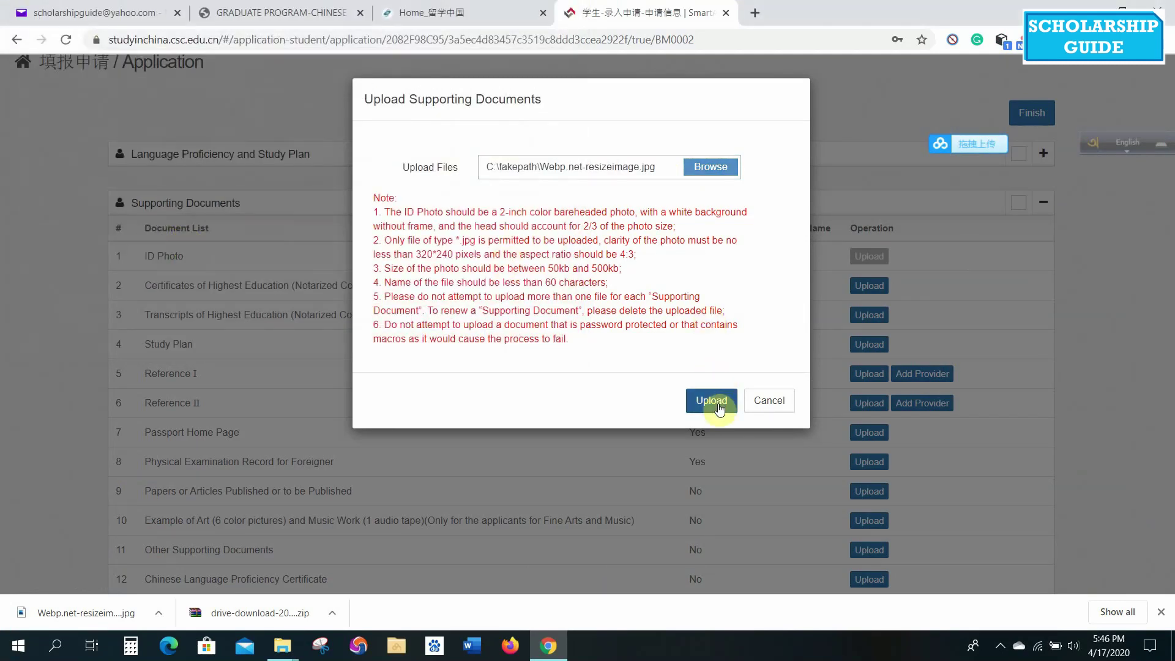
{"action": "left_click", "coordinate": [721, 409]}
{"action": "left_click", "coordinate": [721, 404]}
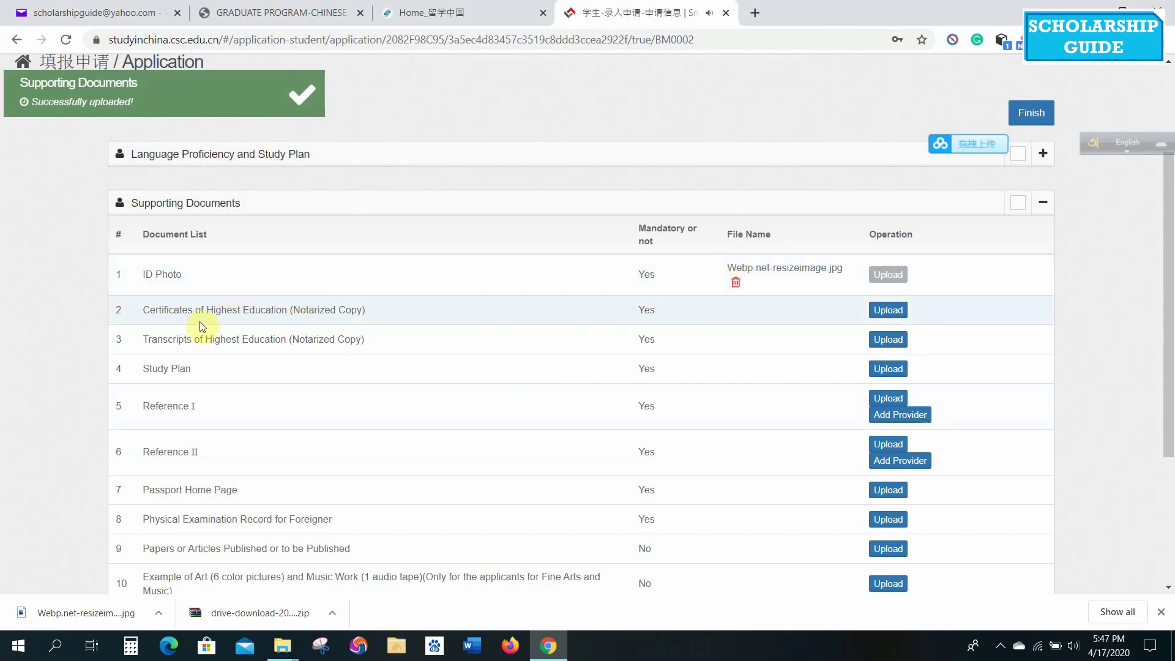
Upload '2 Notarized Certificate' as the highest education certificate.
{"action": "left_click", "coordinate": [887, 310]}
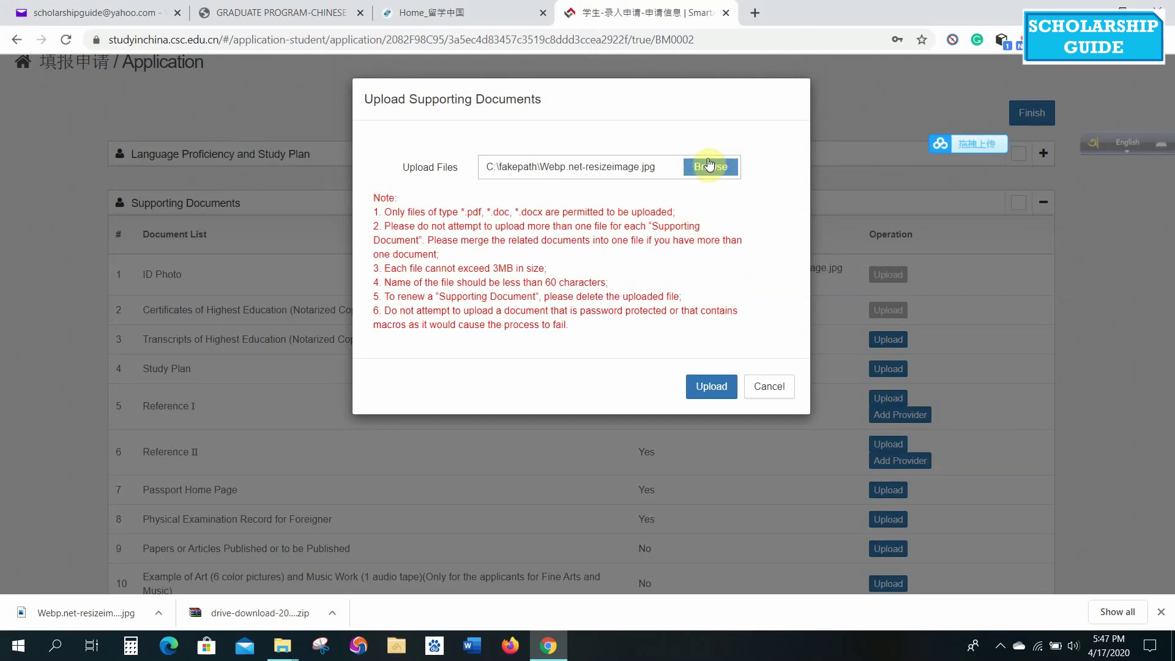
{"action": "left_click", "coordinate": [709, 166]}
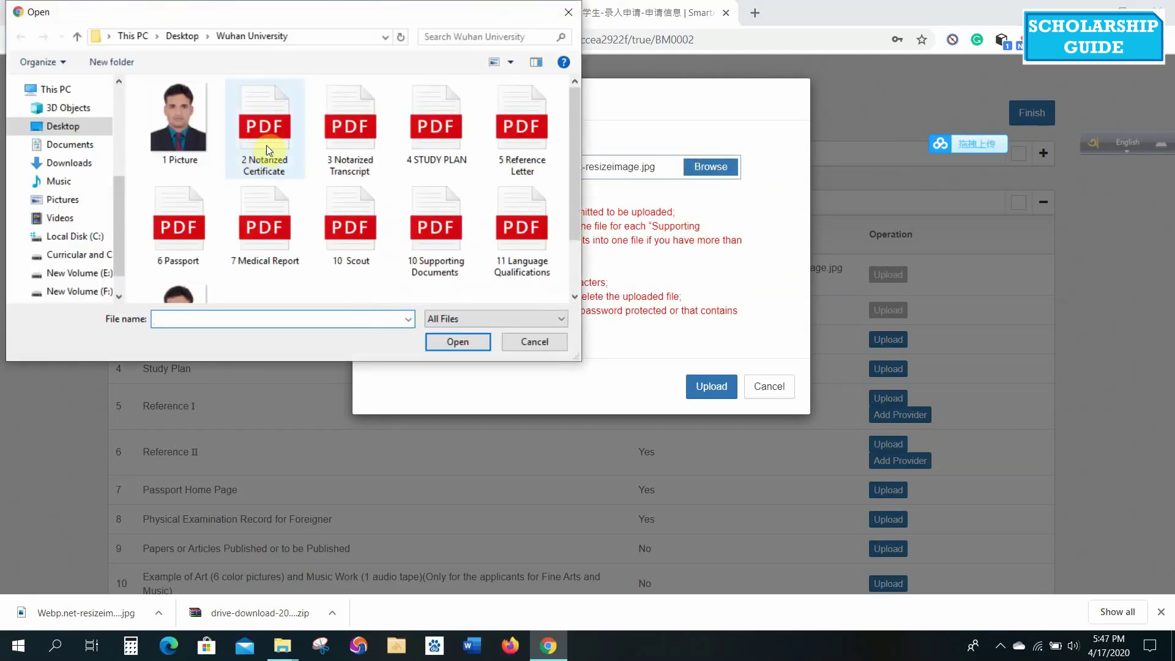
{"action": "left_click", "coordinate": [270, 130]}
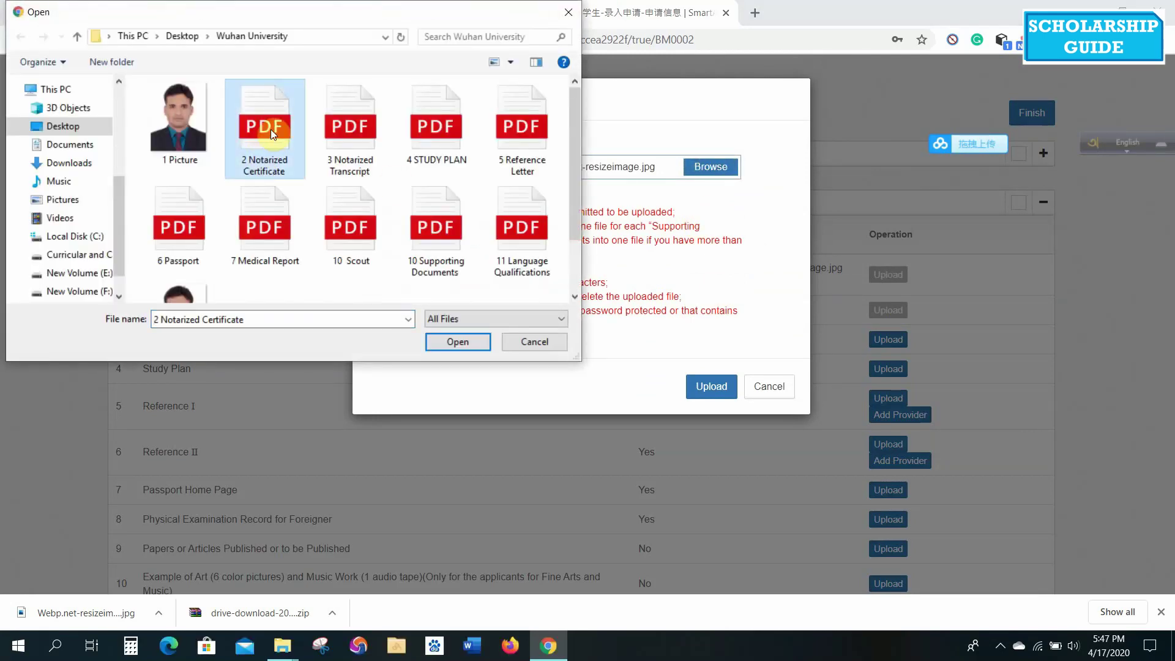
{"action": "left_click", "coordinate": [450, 343]}
{"action": "left_click", "coordinate": [716, 392]}
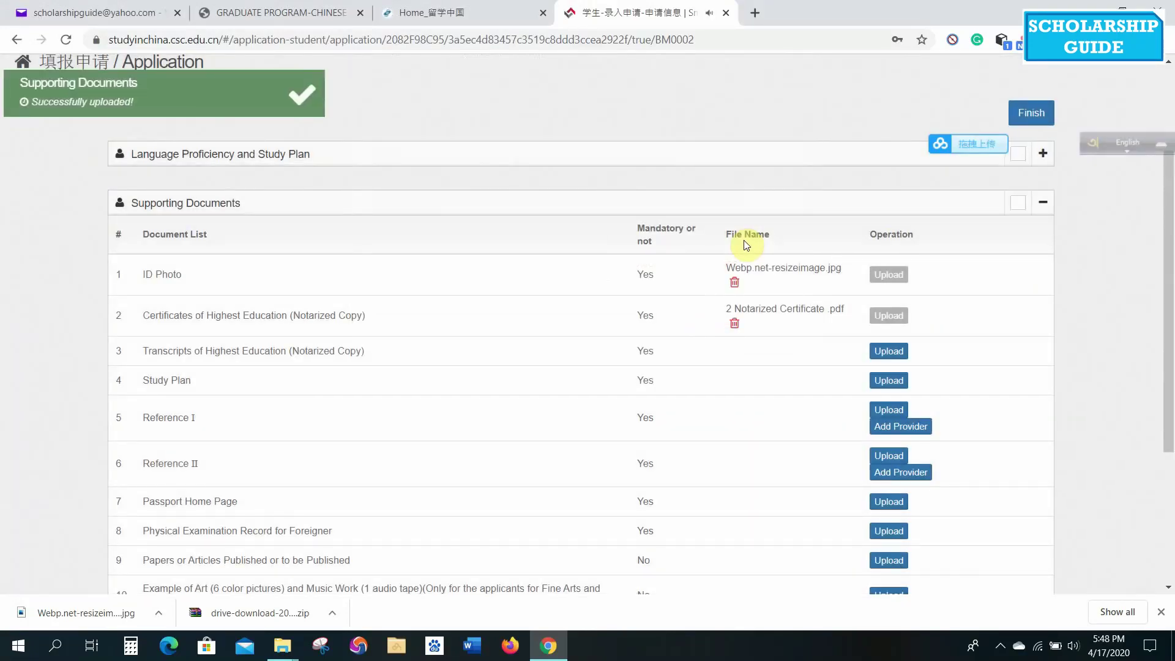
Upload '3 Notarized Transcript' as the transcripts document.
{"action": "left_click", "coordinate": [890, 352]}
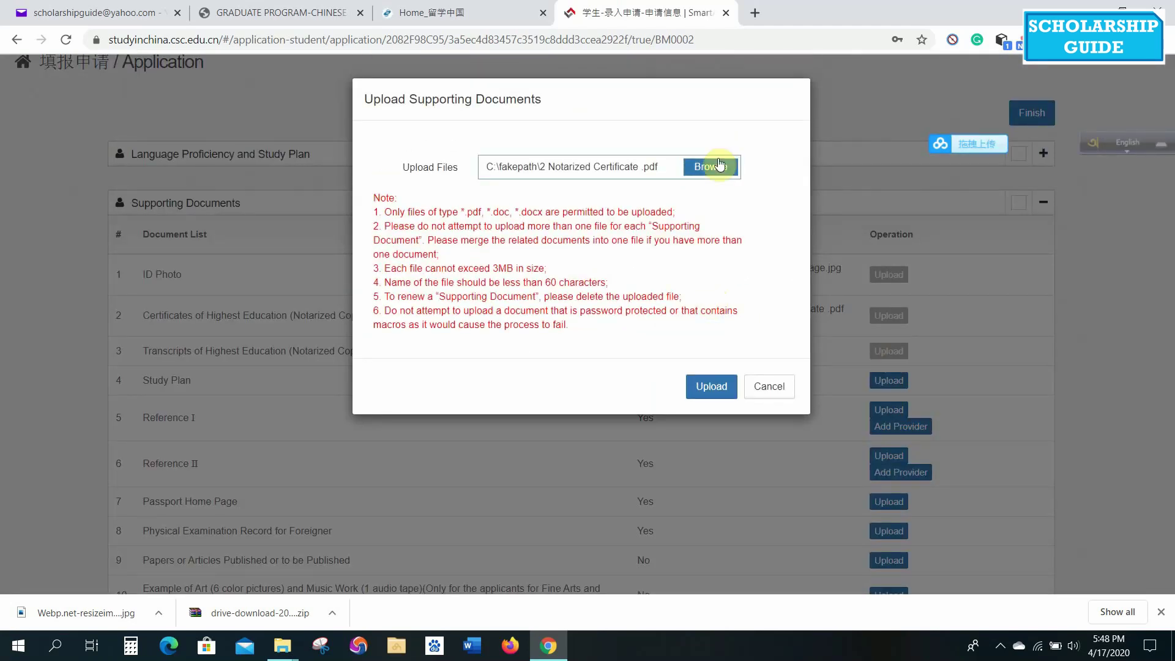
{"action": "left_click", "coordinate": [721, 162]}
{"action": "left_click", "coordinate": [369, 160]}
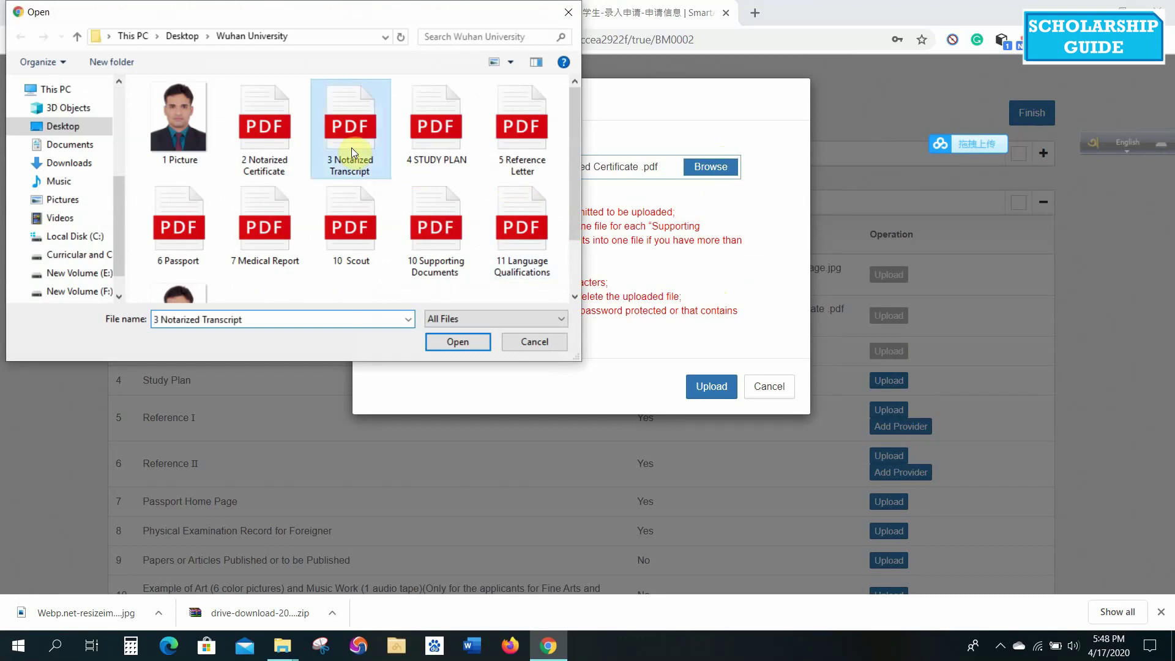
{"action": "left_click", "coordinate": [453, 342]}
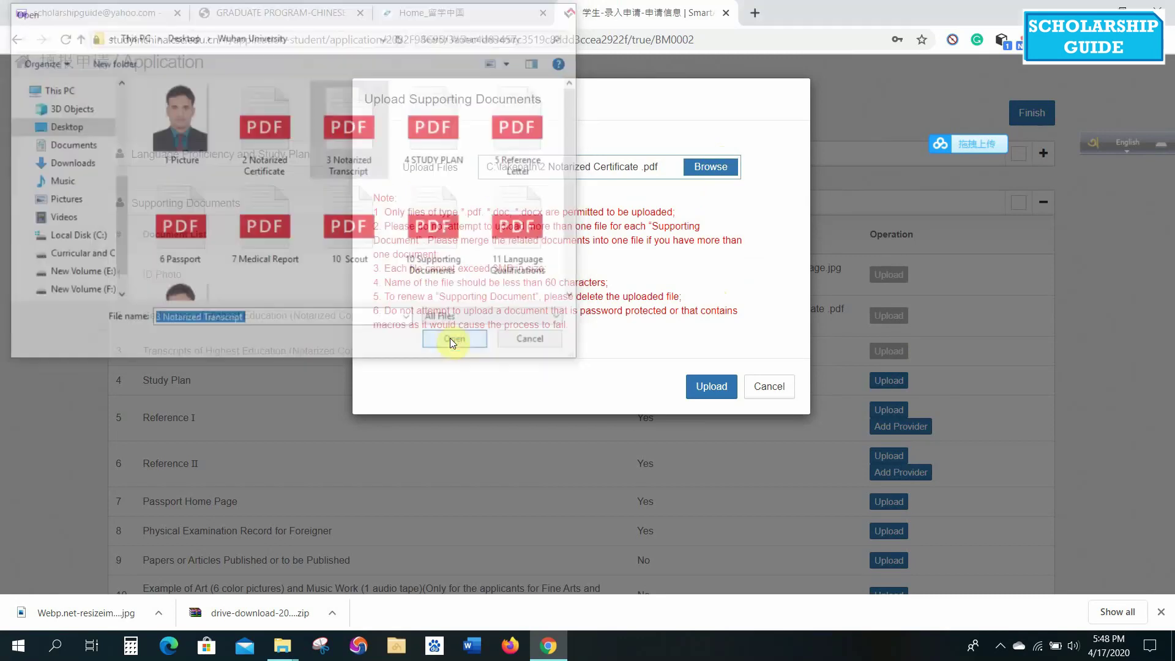
{"action": "left_click", "coordinate": [709, 390]}
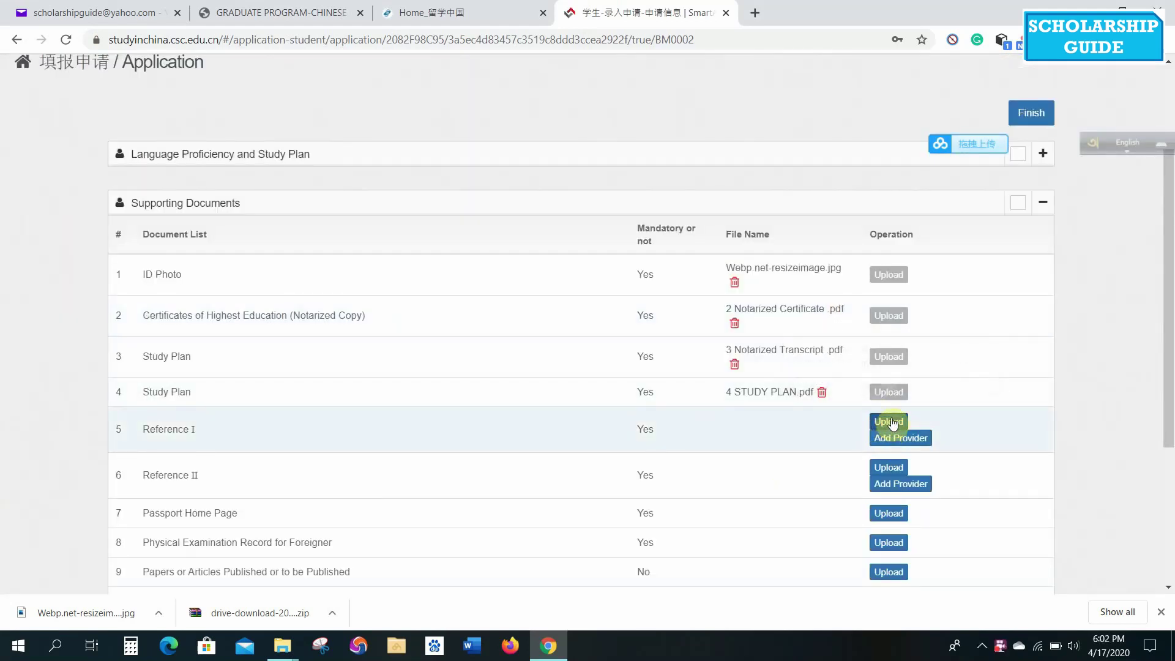
Upload '5 Reference Letter' personally as Reference I.
{"action": "left_click", "coordinate": [891, 423]}
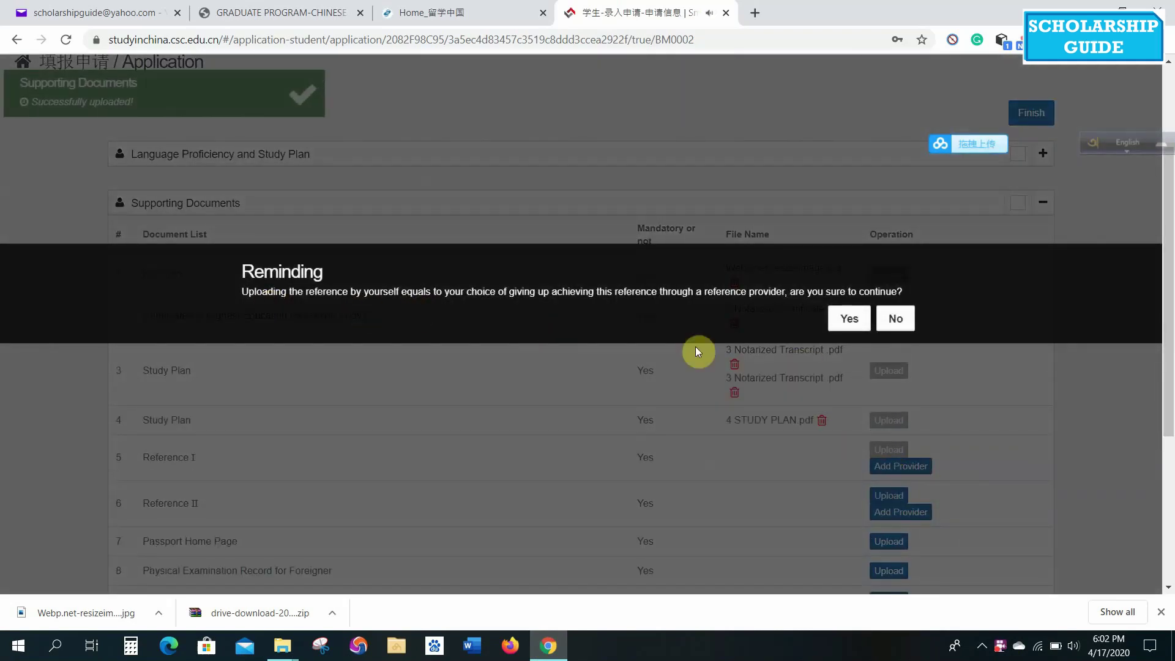
{"action": "left_click", "coordinate": [850, 318]}
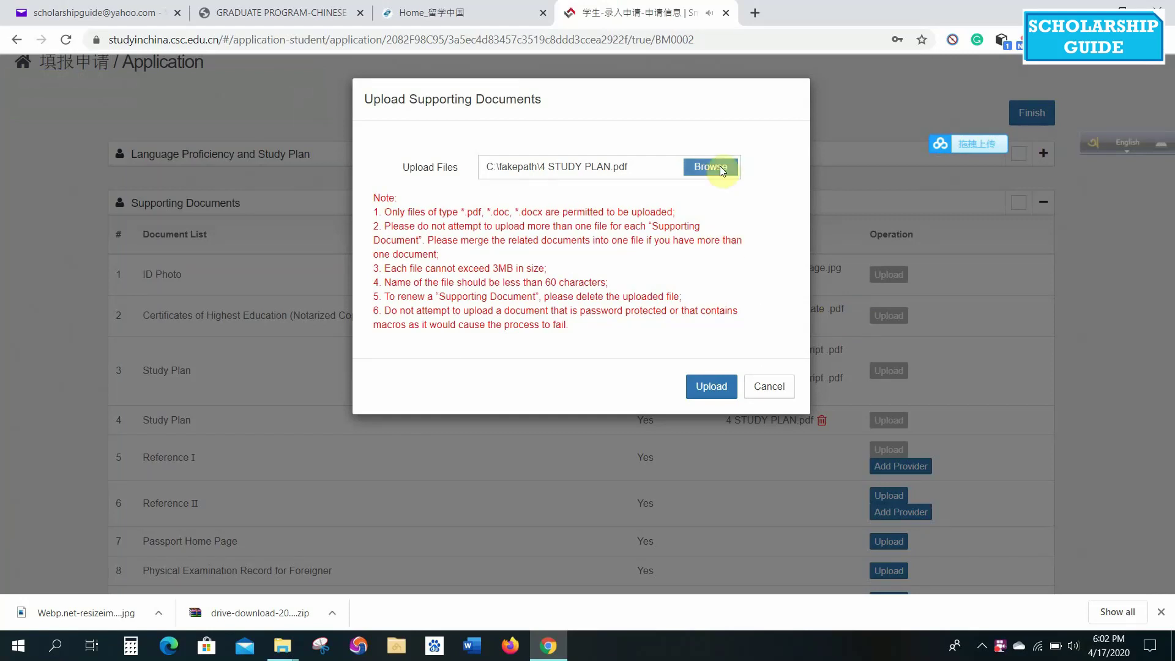
{"action": "left_click", "coordinate": [710, 167]}
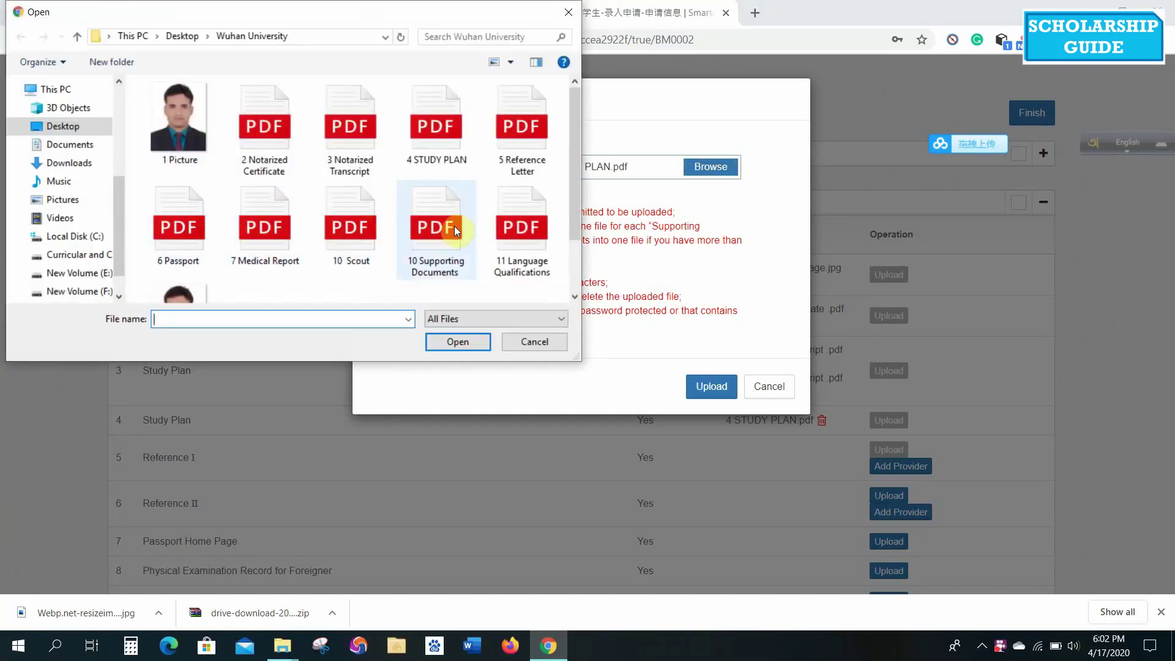
{"action": "left_click", "coordinate": [511, 141]}
{"action": "double_click", "coordinate": [514, 133]}
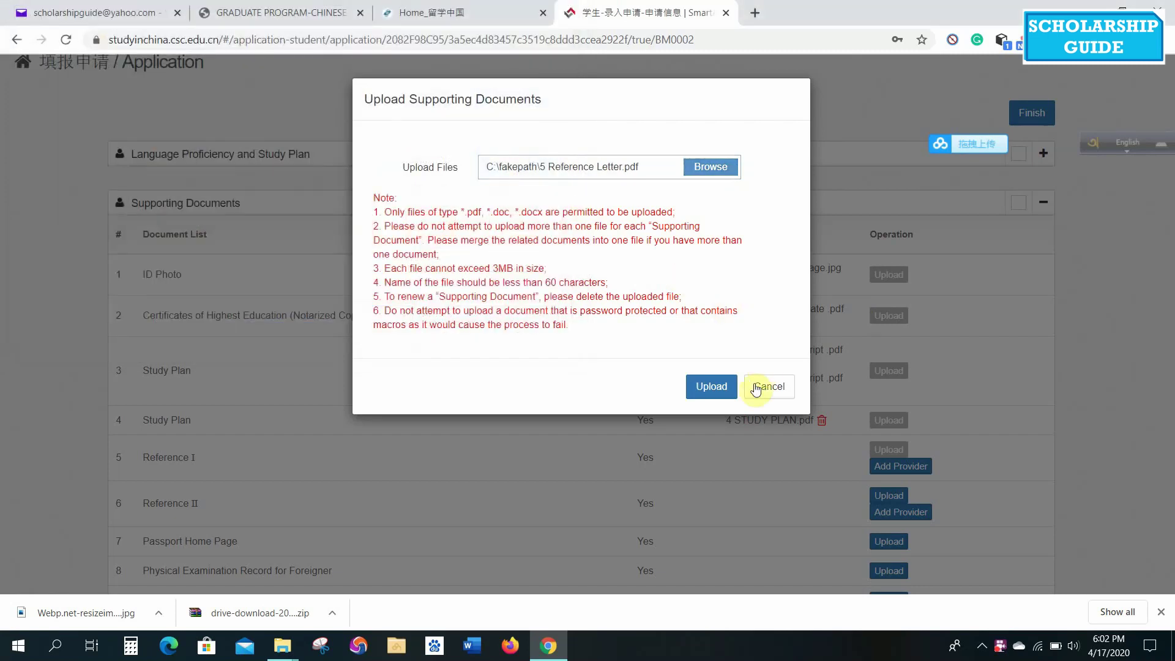
{"action": "left_click", "coordinate": [702, 397]}
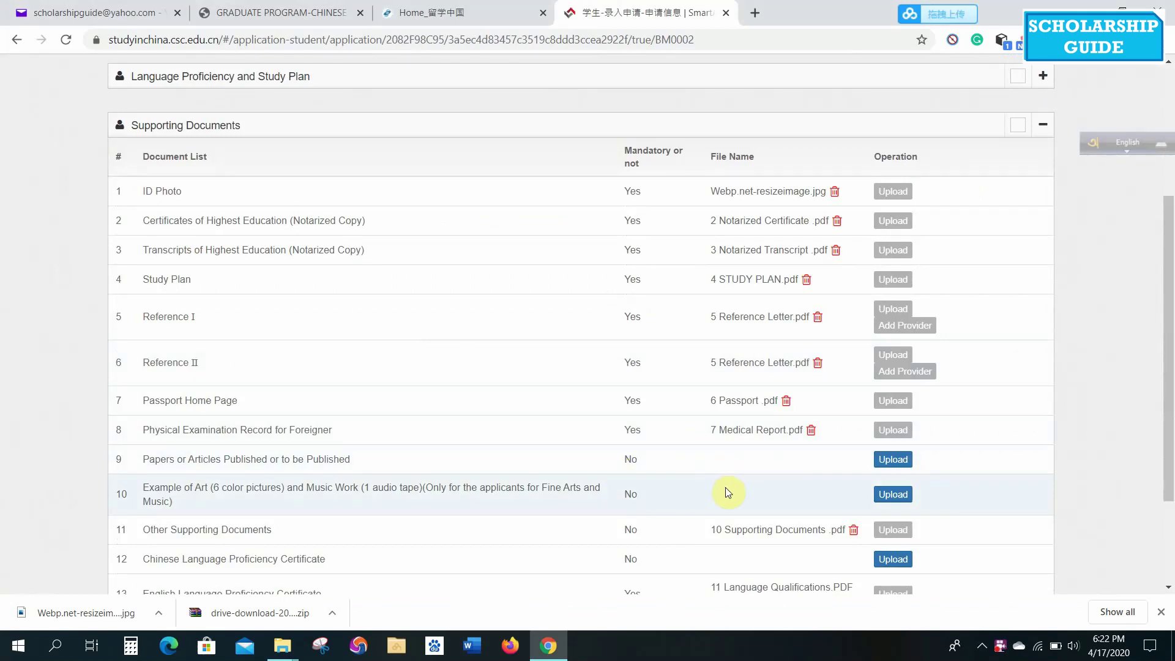
Submit the Wuhan University application, accepting the Statement of Applicant and confirming.
{"action": "scroll", "coordinate": [725, 487], "scroll_direction": "down", "scroll_amount": 2}
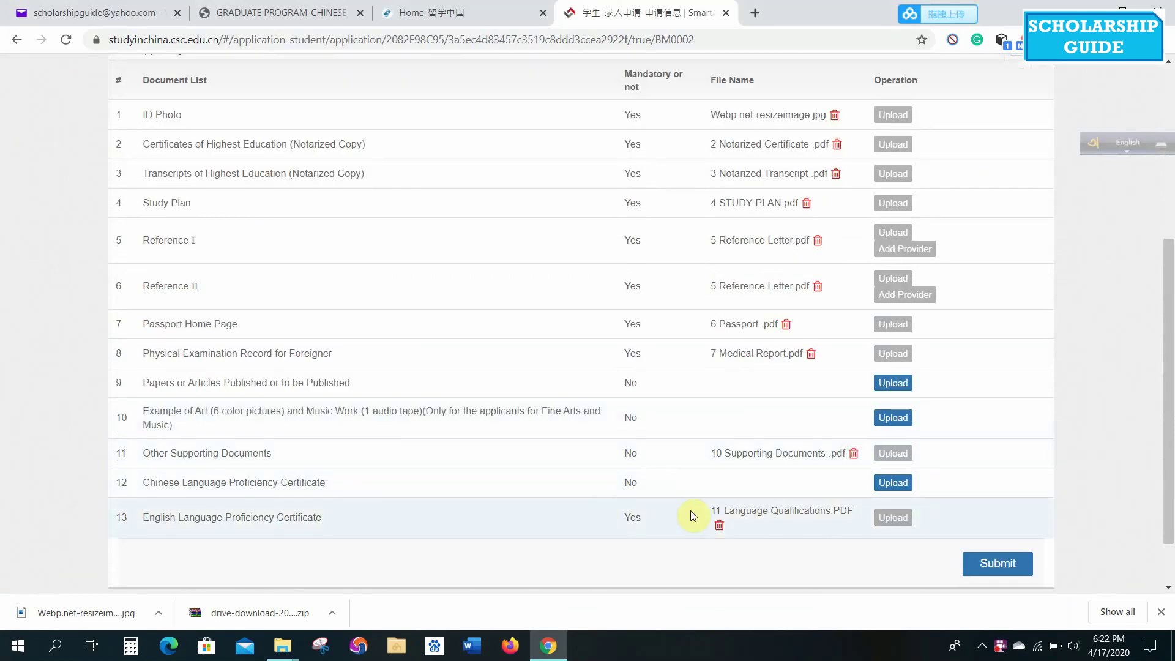
{"action": "scroll", "coordinate": [377, 478], "scroll_direction": "down", "scroll_amount": 1}
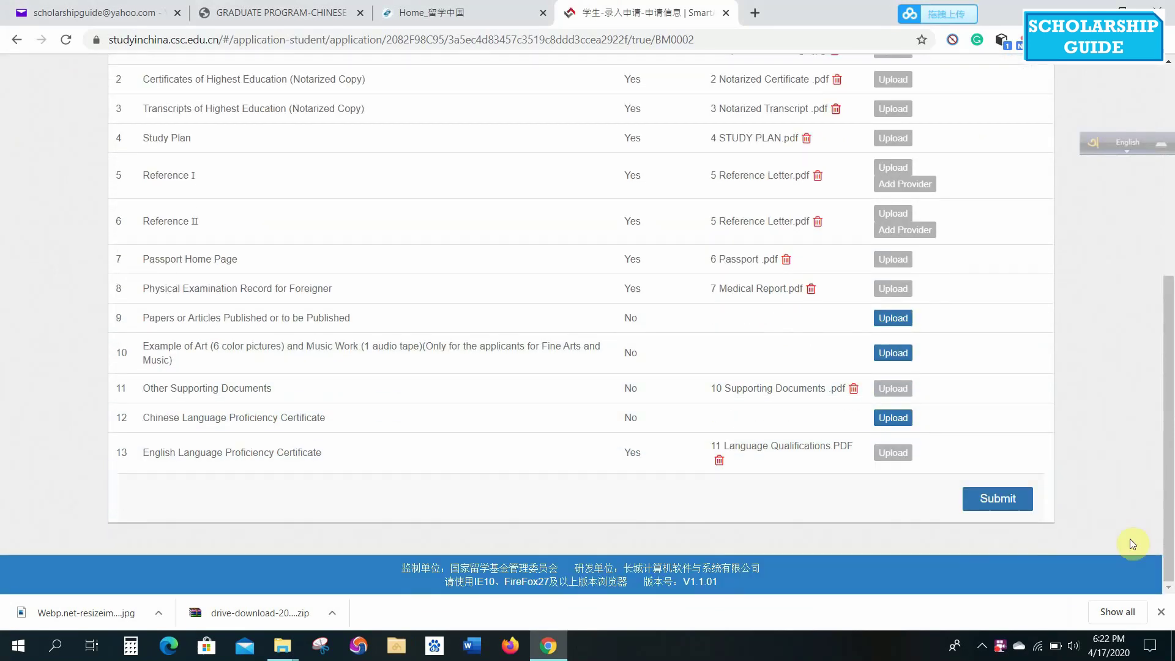
{"action": "left_click", "coordinate": [1000, 504]}
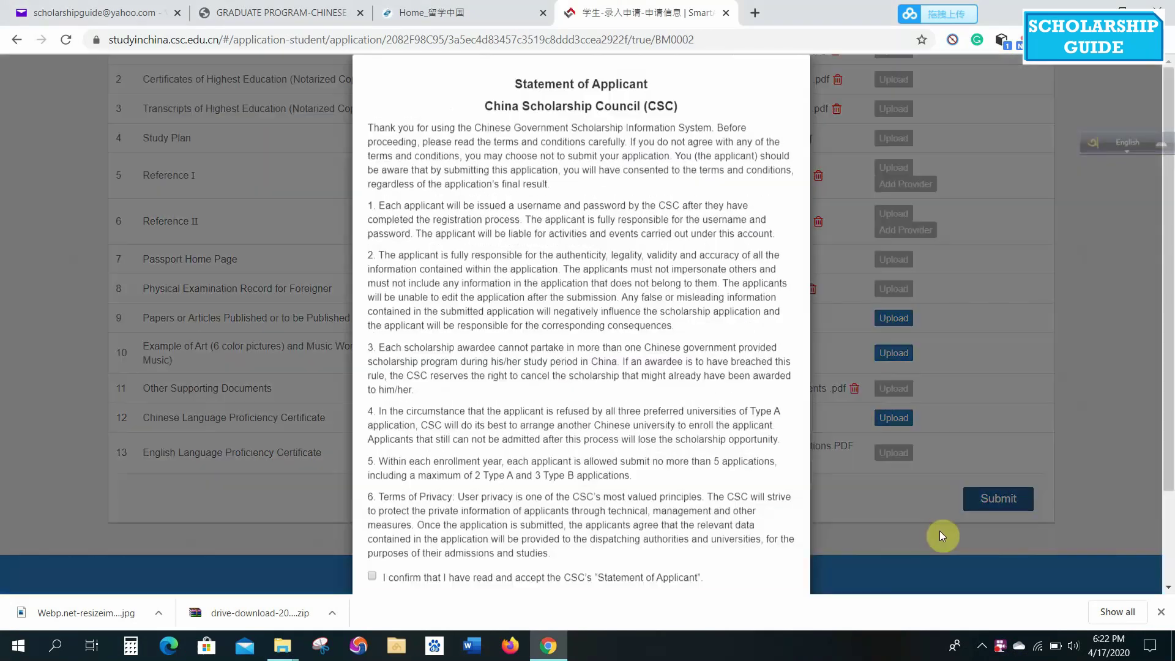
{"action": "scroll", "coordinate": [398, 237], "scroll_direction": "down", "scroll_amount": 2}
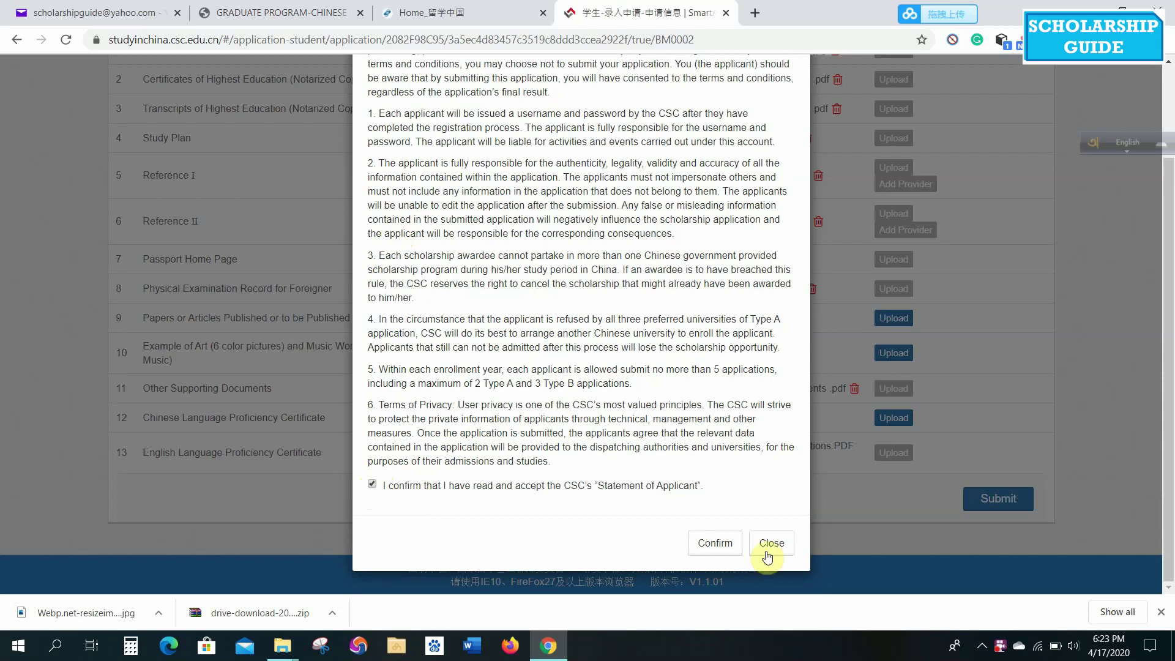
{"action": "left_click", "coordinate": [691, 540]}
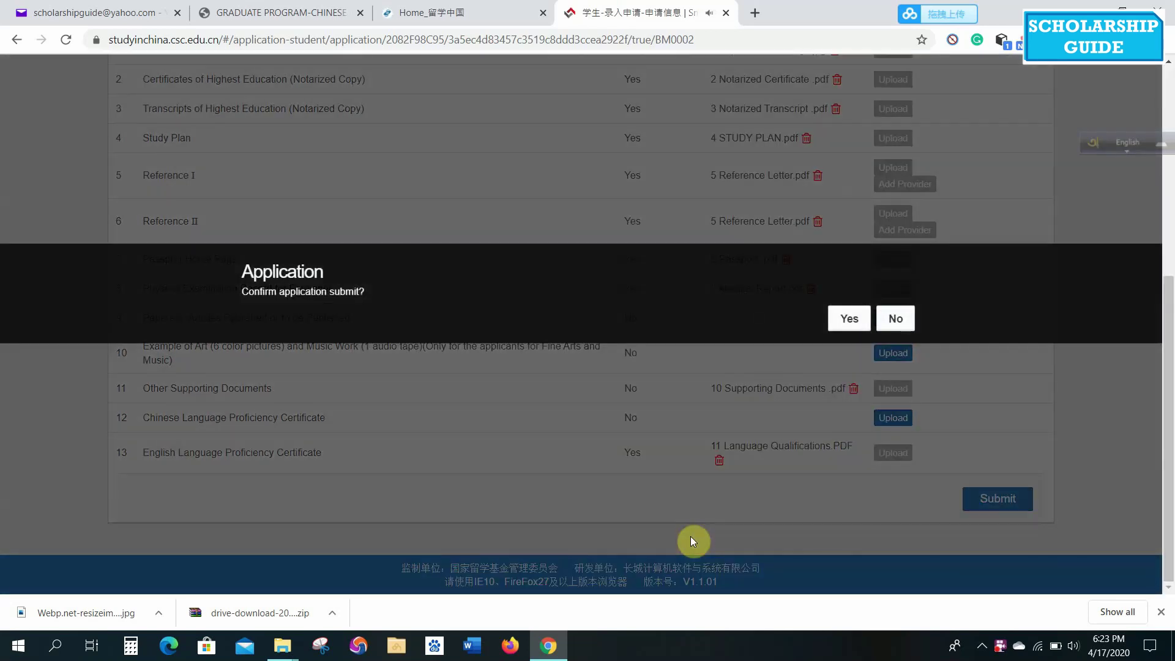
{"action": "left_click", "coordinate": [853, 317]}
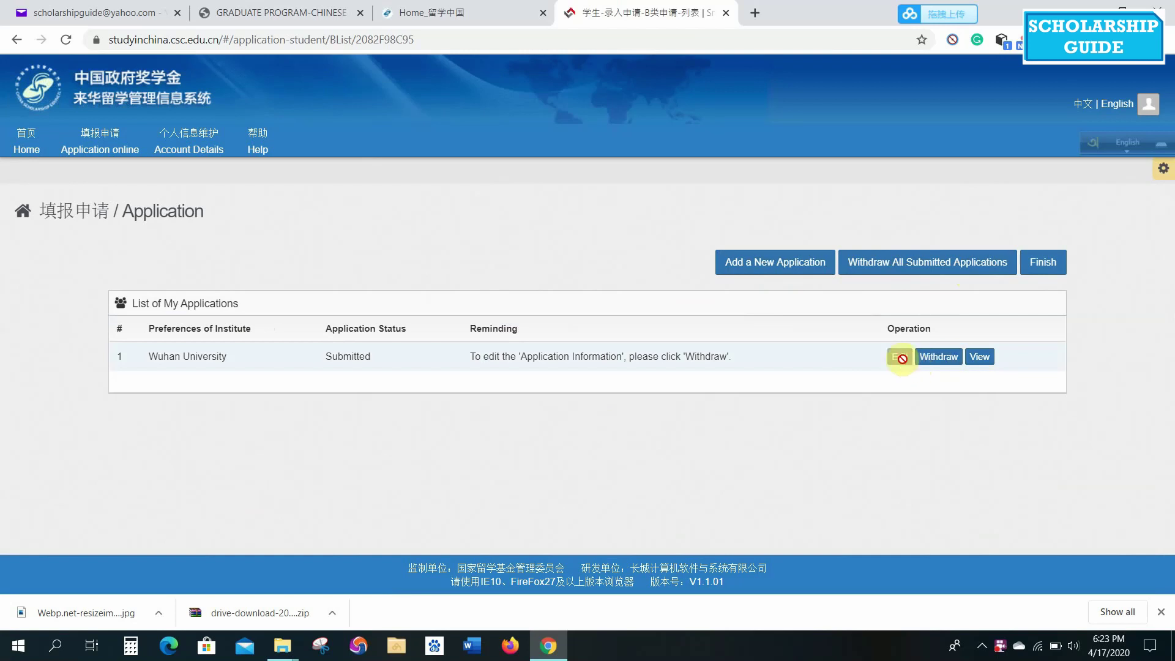
Review the submitted application form, return to the overview and download the application form PDF.
{"action": "left_click", "coordinate": [980, 356]}
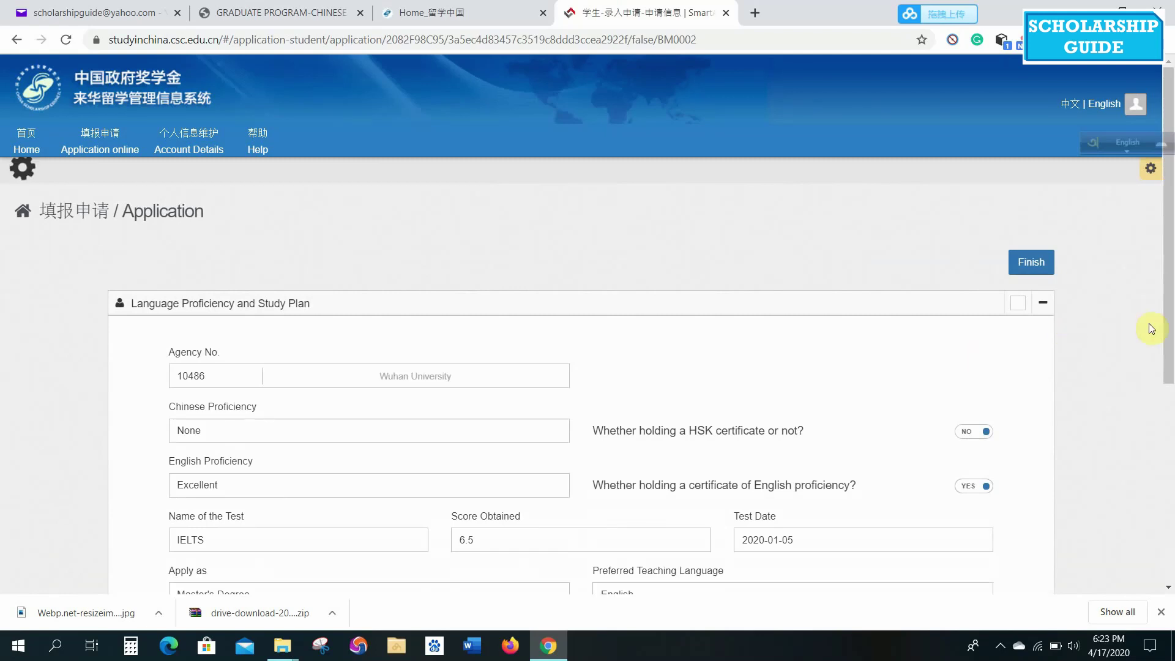
{"action": "left_click_drag", "start_coordinate": [1170, 299], "coordinate": [1170, 566]}
{"action": "scroll", "coordinate": [1170, 490], "scroll_direction": "up", "scroll_amount": 3}
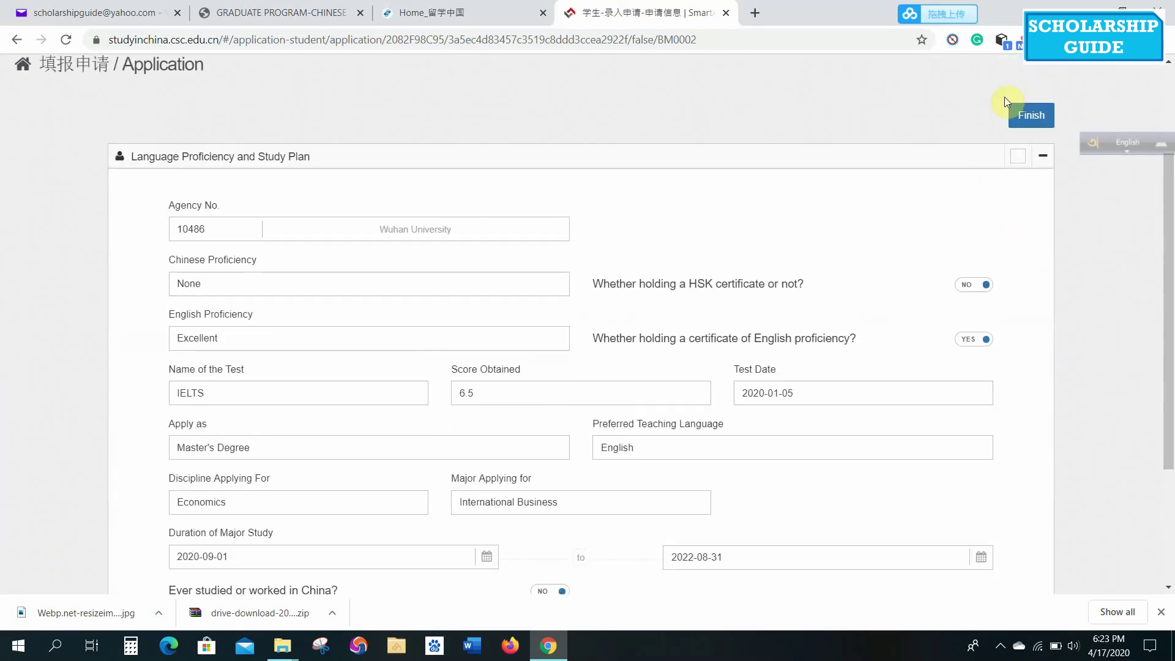
{"action": "left_click", "coordinate": [1039, 123]}
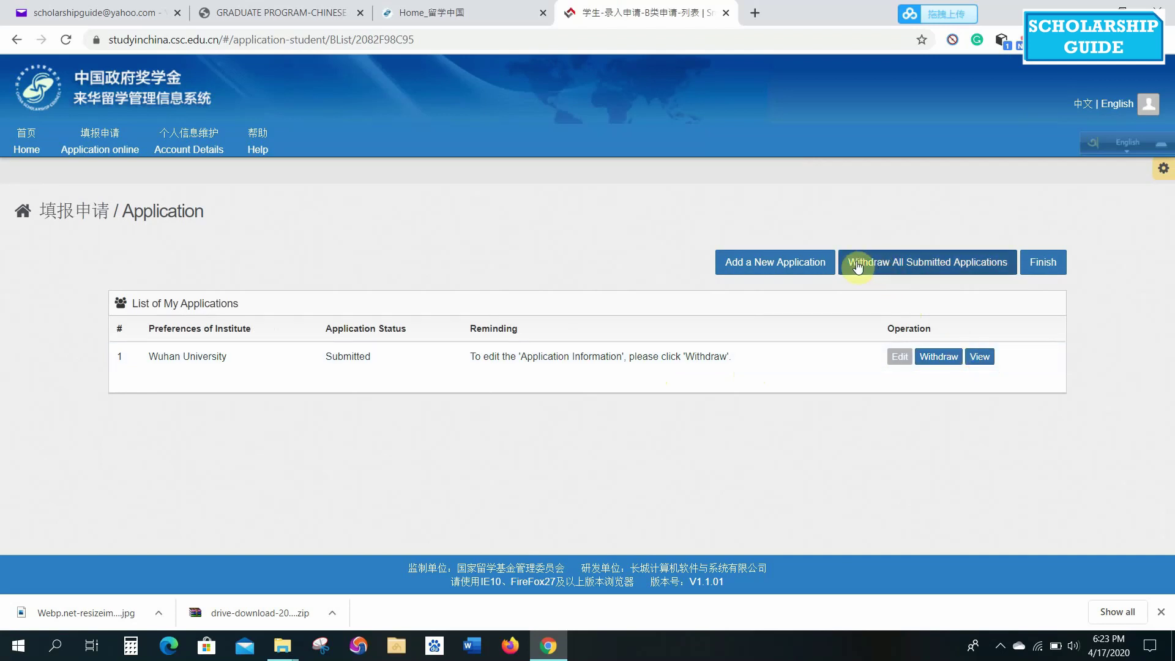
{"action": "left_click", "coordinate": [1049, 270]}
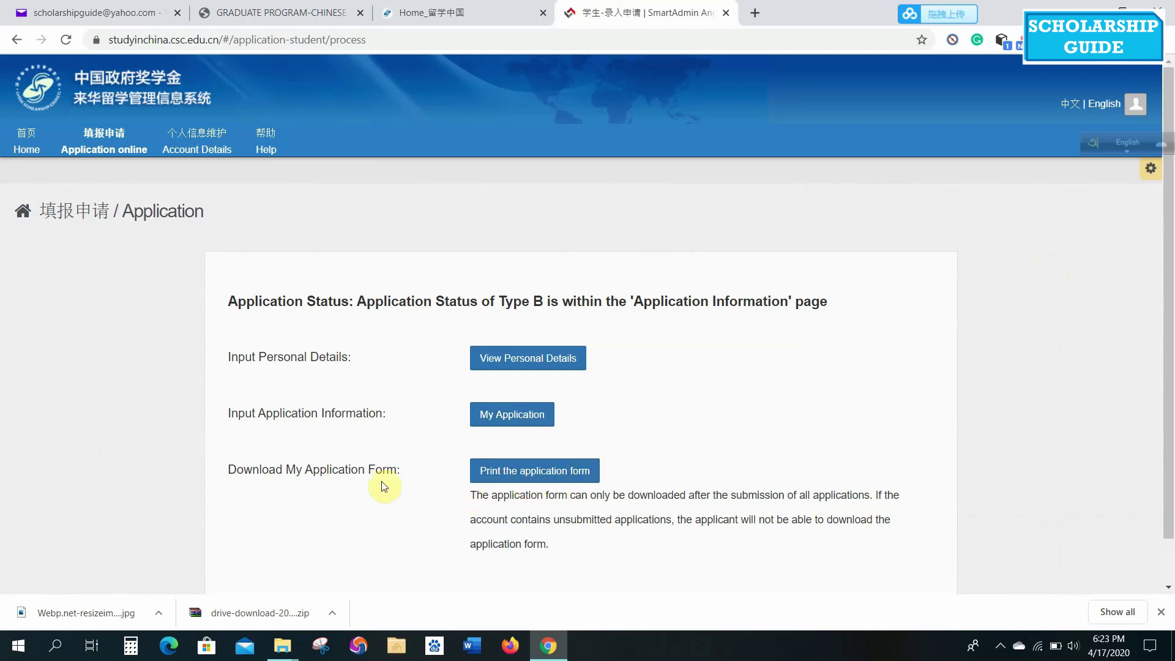
{"action": "left_click", "coordinate": [547, 471]}
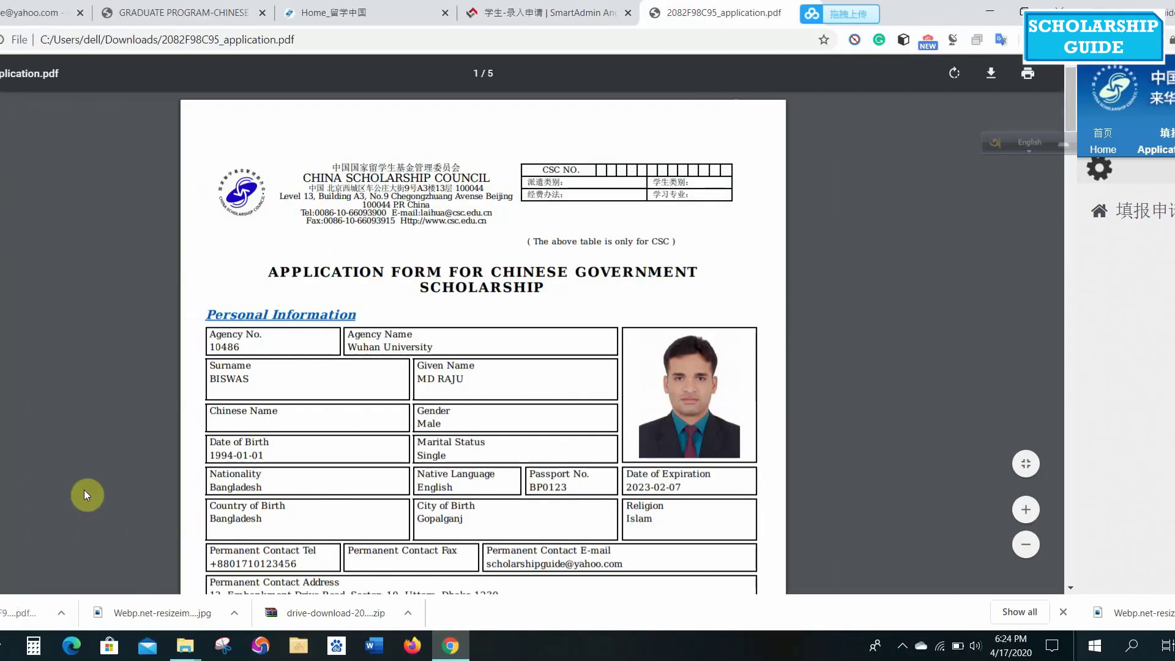
Scroll through the 5-page application PDF to the 'I Hereby Declare That' statement.
{"action": "scroll", "coordinate": [486, 292], "scroll_direction": "down", "scroll_amount": 20}
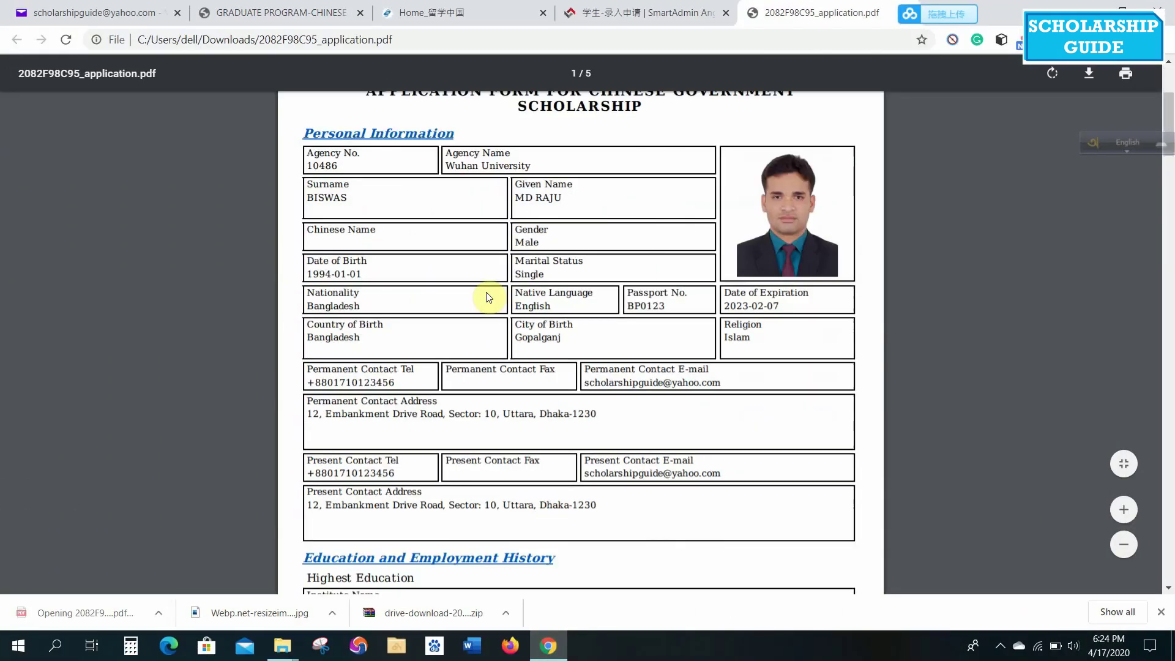
{"action": "scroll", "coordinate": [487, 294], "scroll_direction": "down", "scroll_amount": 20}
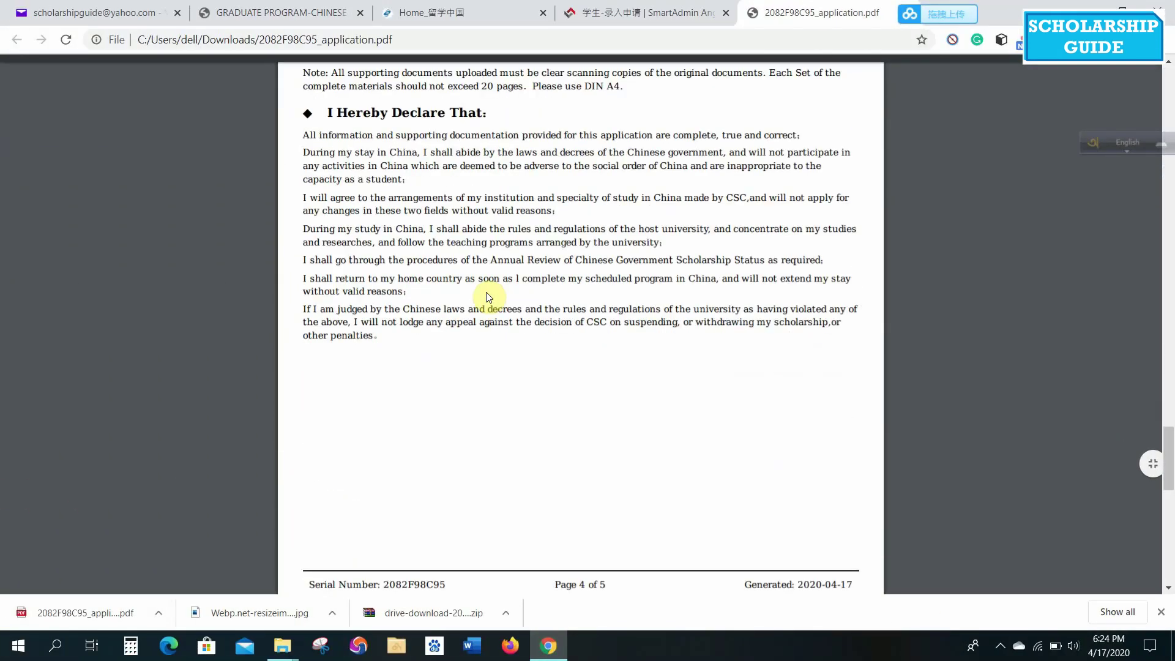